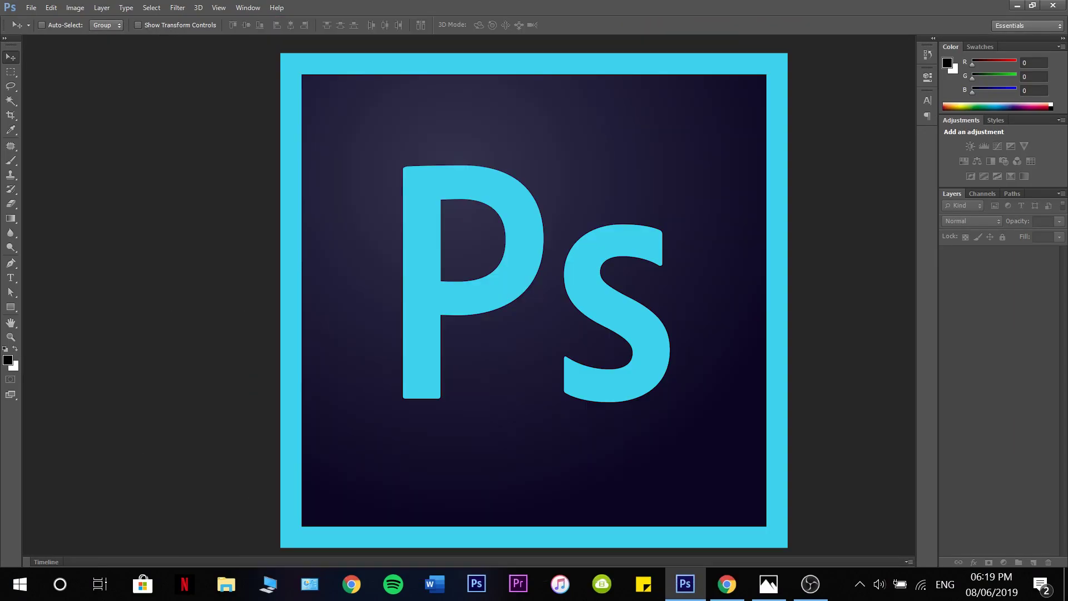
Create a new 800 by 800 pixel document at 72 pixels/inch in RGB Color with a white background
left_click(29, 8)
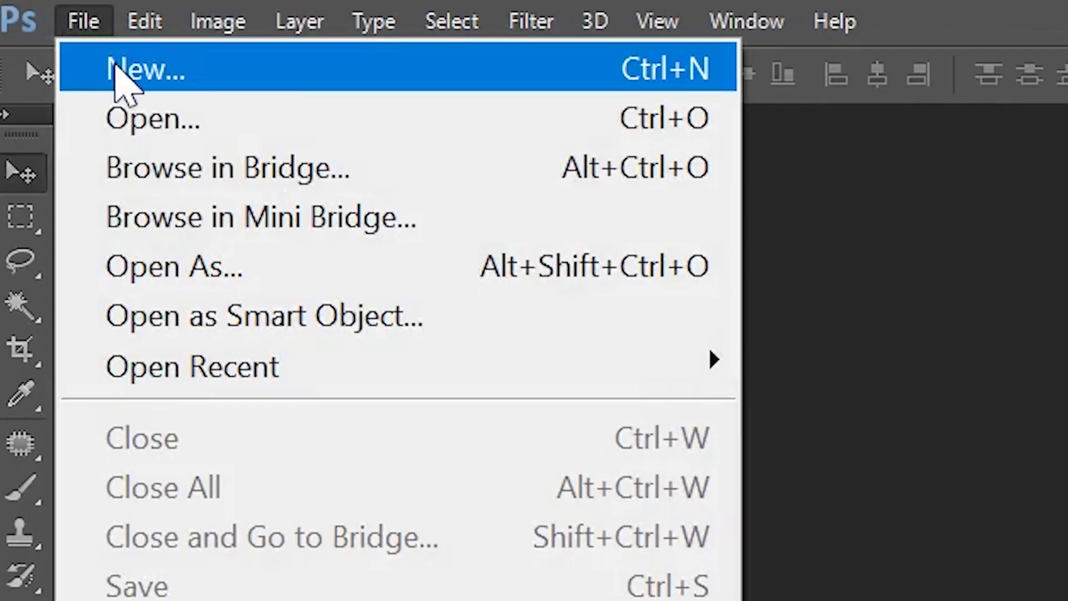
left_click(45, 24)
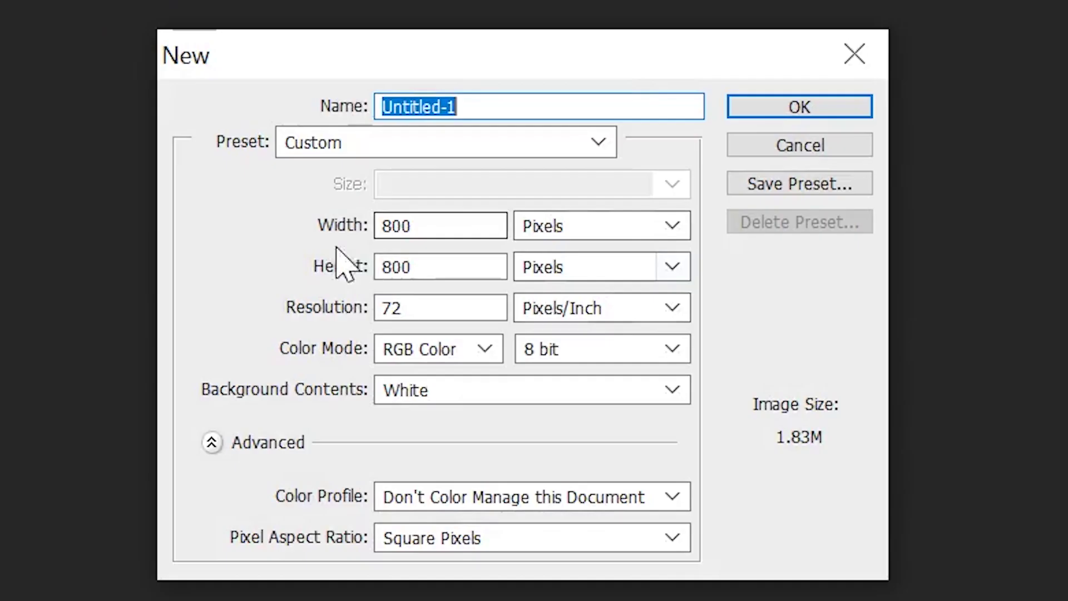
left_click(793, 111)
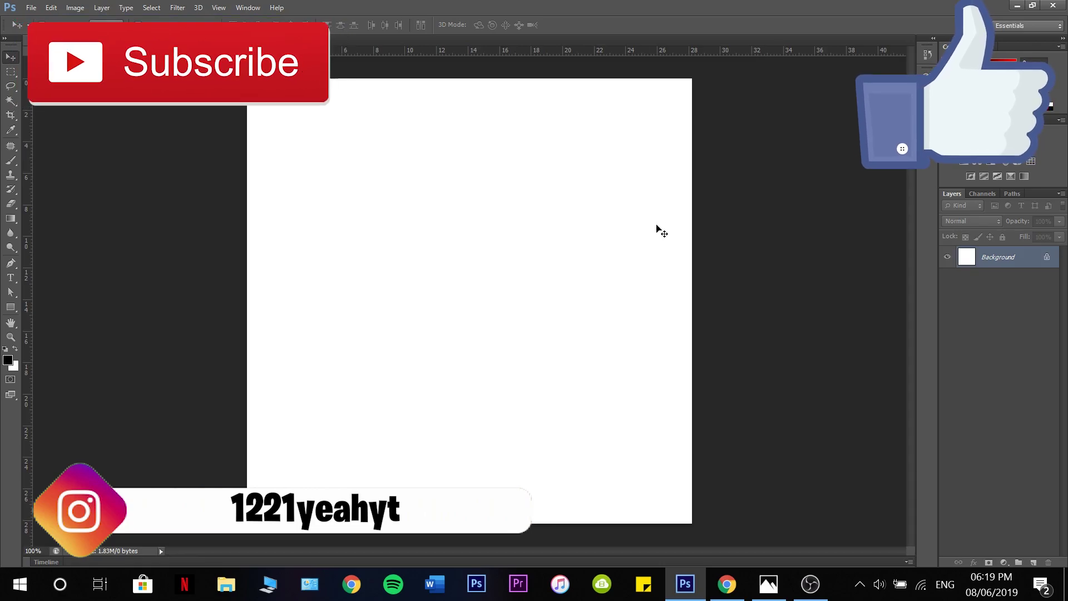
Copy the purple cube picture from the fortnite background png results in Chrome and paste it into the blank Photoshop document
mouse_move(736, 598)
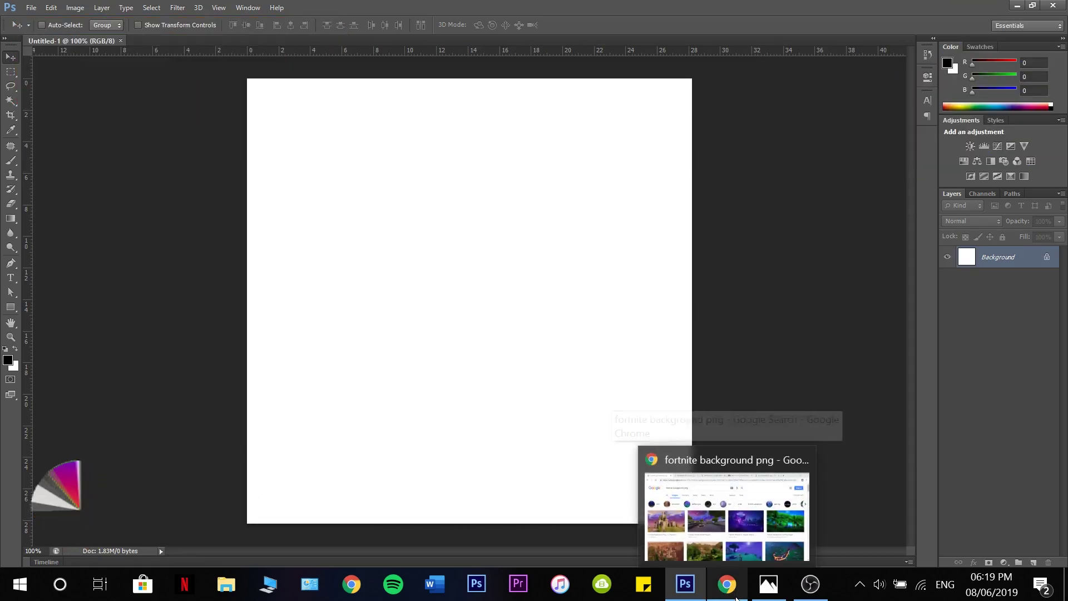
left_click(723, 495)
triple_click(272, 94)
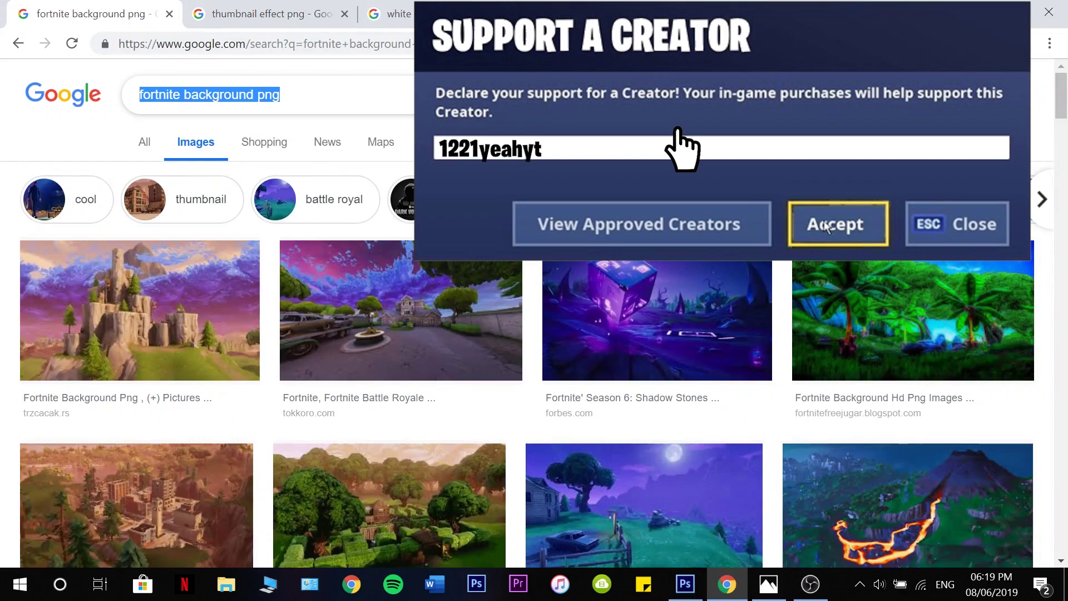
left_click(662, 367)
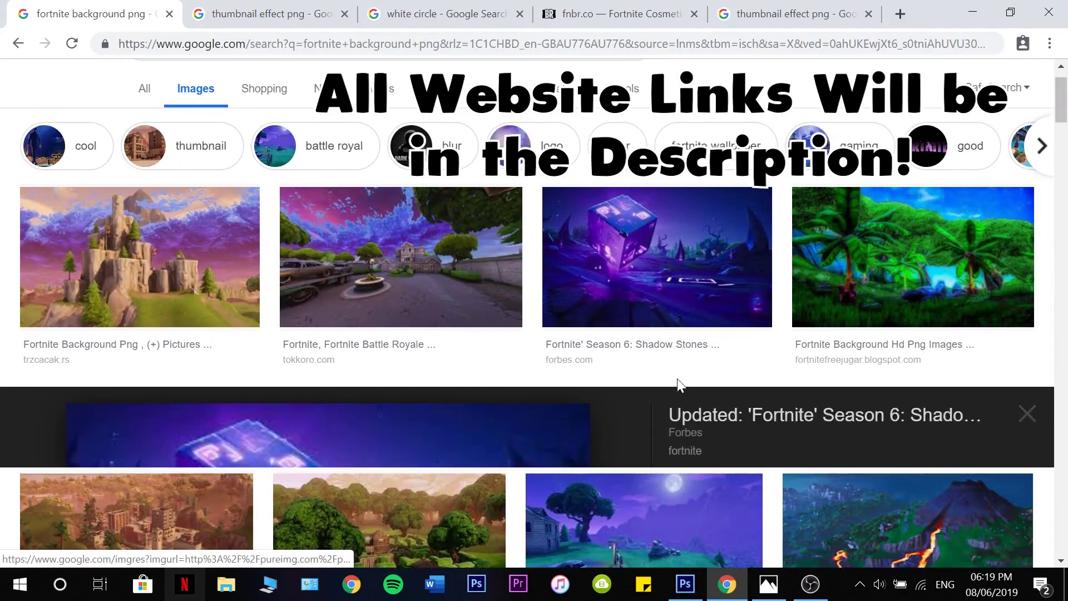
right_click(381, 332)
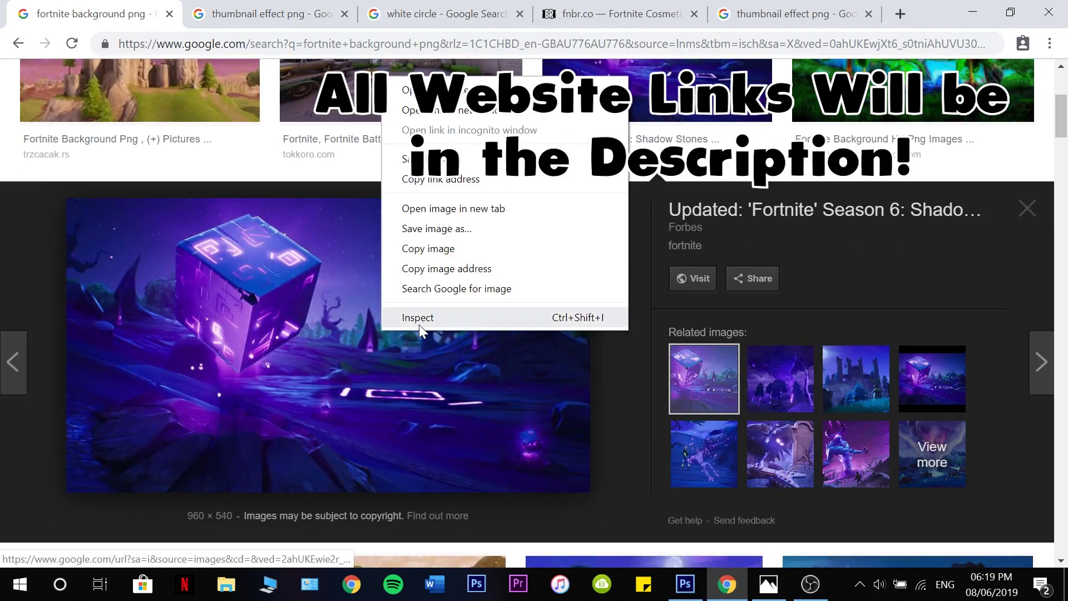
left_click(440, 248)
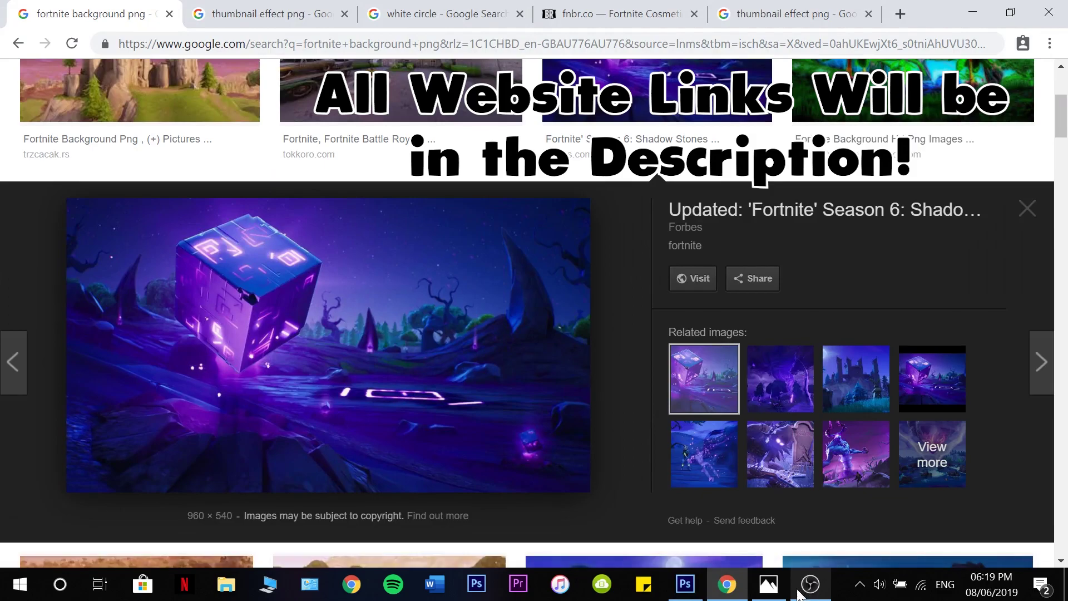
left_click(686, 584)
key("ctrl+v")
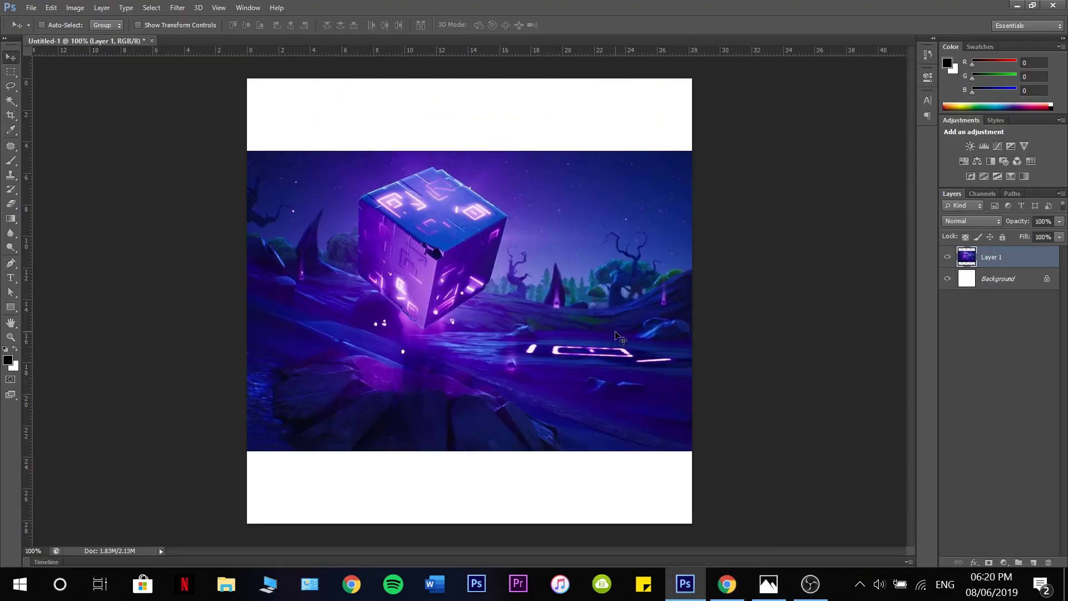
Enlarge the pasted background until it covers the whole canvas, with the cube partly cut off by the left edge
key("ctrl+t")
left_click_drag(780, 151, 976, 37)
left_click_drag(773, 238, 606, 315)
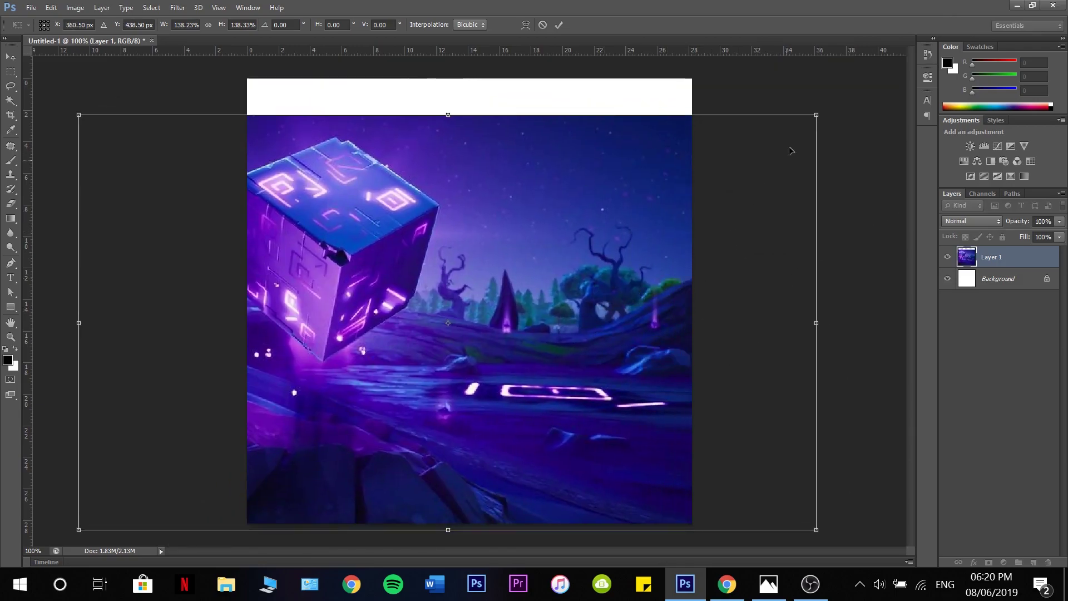
left_click_drag(819, 113, 865, 87)
left_click_drag(786, 174, 756, 138)
left_click_drag(848, 502, 894, 540)
left_click_drag(725, 433, 566, 397)
key("Return")
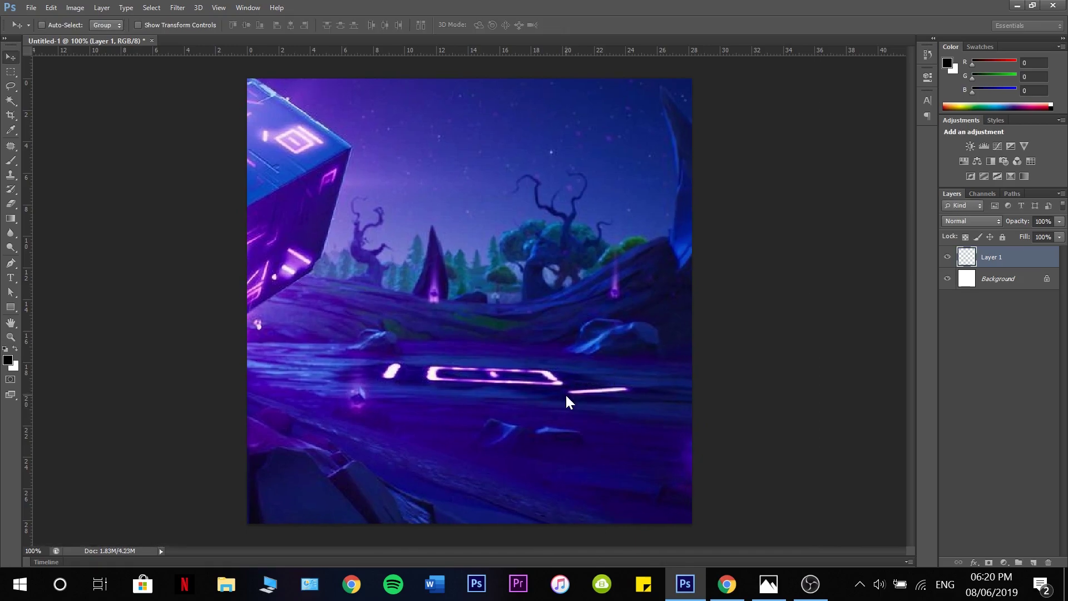
Apply a Gaussian Blur to the background image layer
left_click(178, 7)
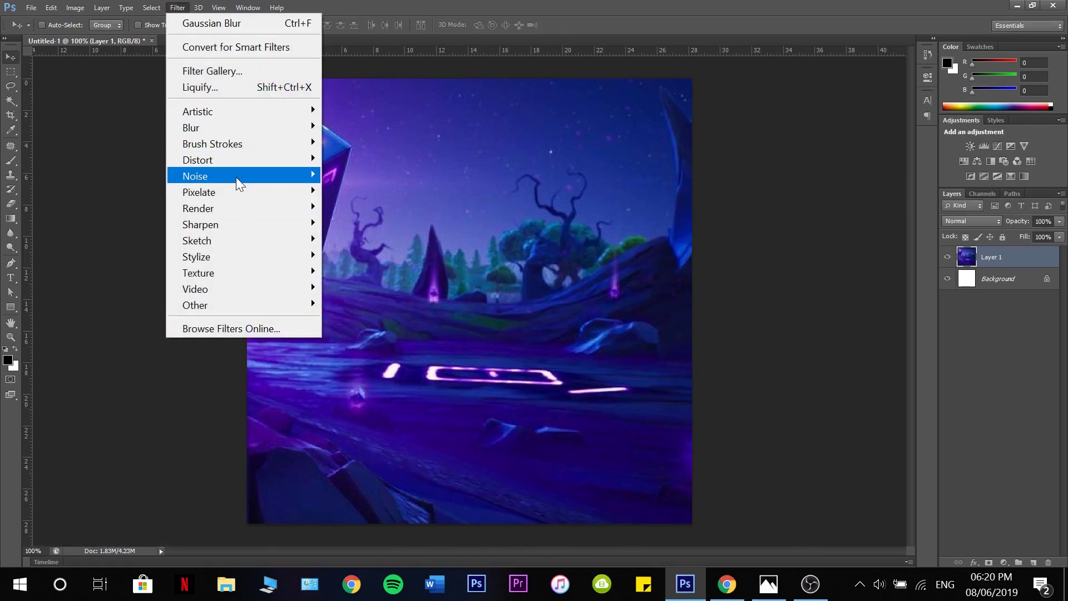
mouse_move(223, 135)
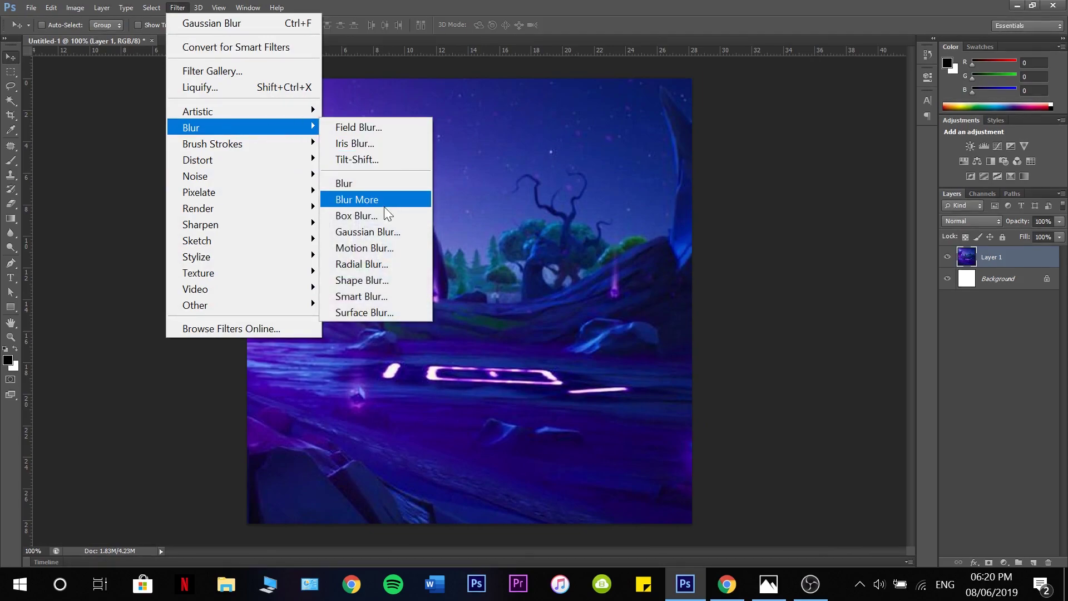
left_click(387, 228)
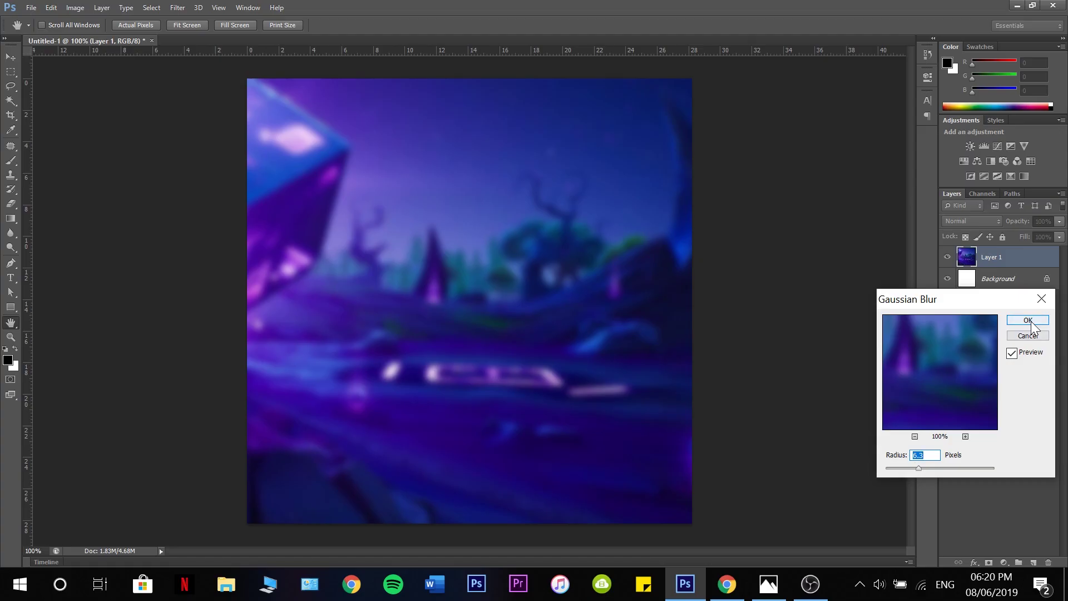
left_click(968, 121)
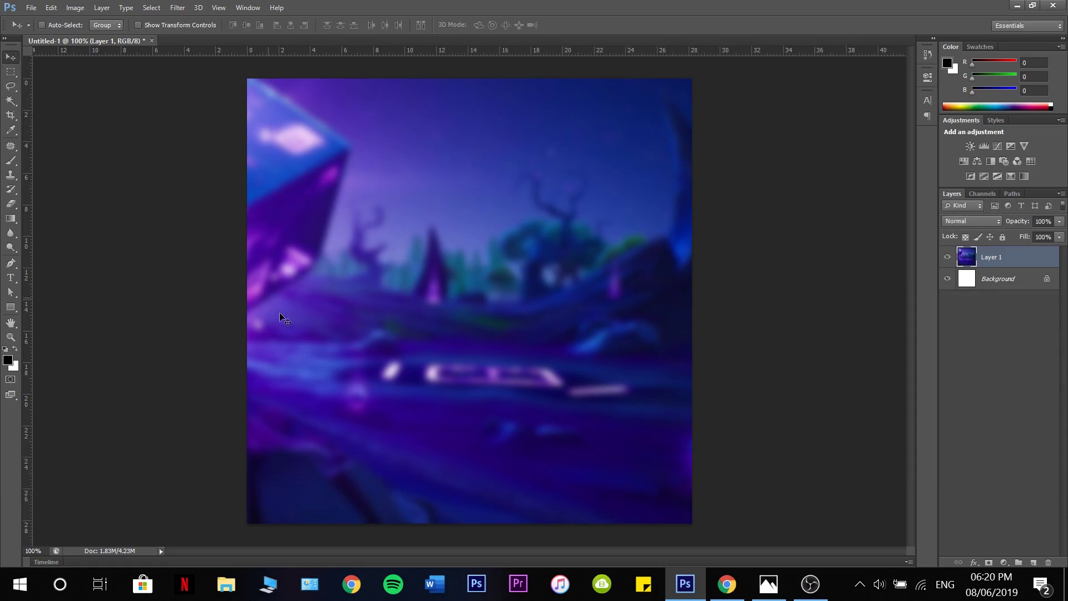
Switch to Chrome and bring up the fire frame image and its options in the thumbnail effect png results
left_click(726, 584)
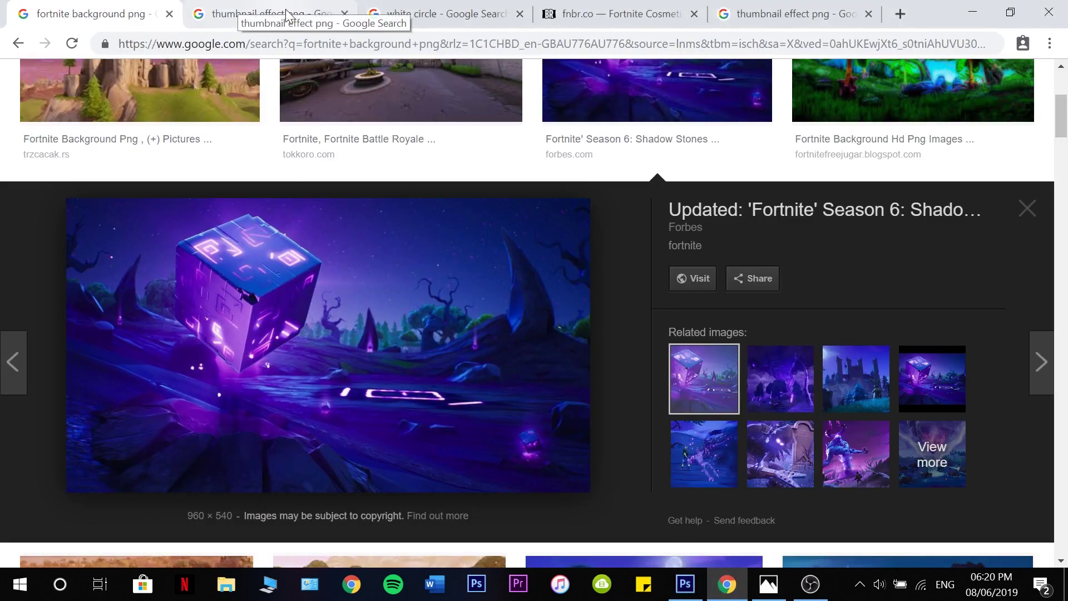
left_click(739, 8)
scroll(250, 375, "up", 6)
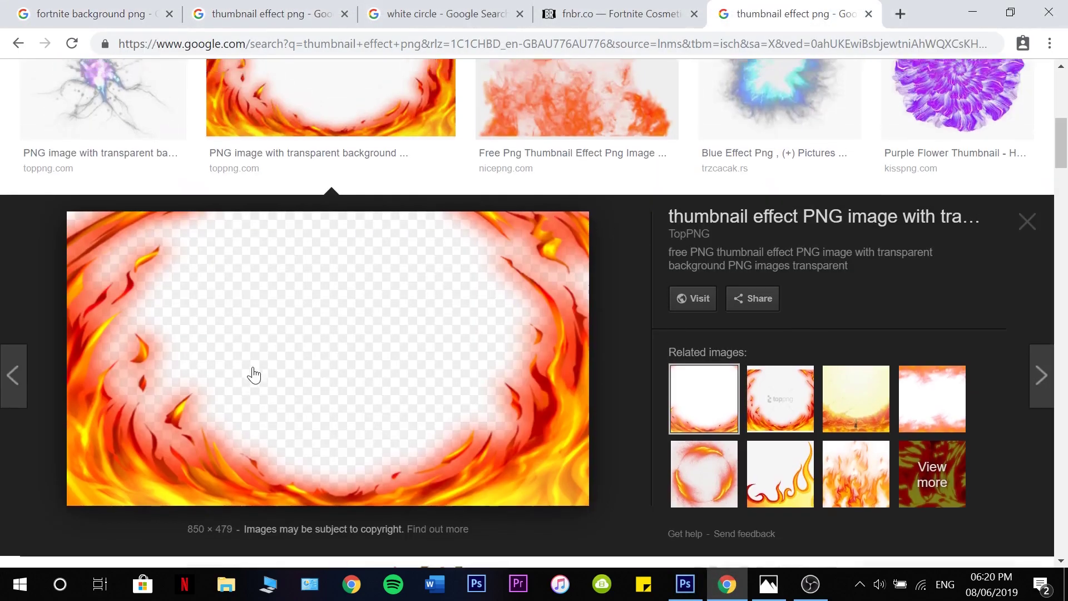
scroll(328, 256, "down", 4)
scroll(469, 354, "down", 3)
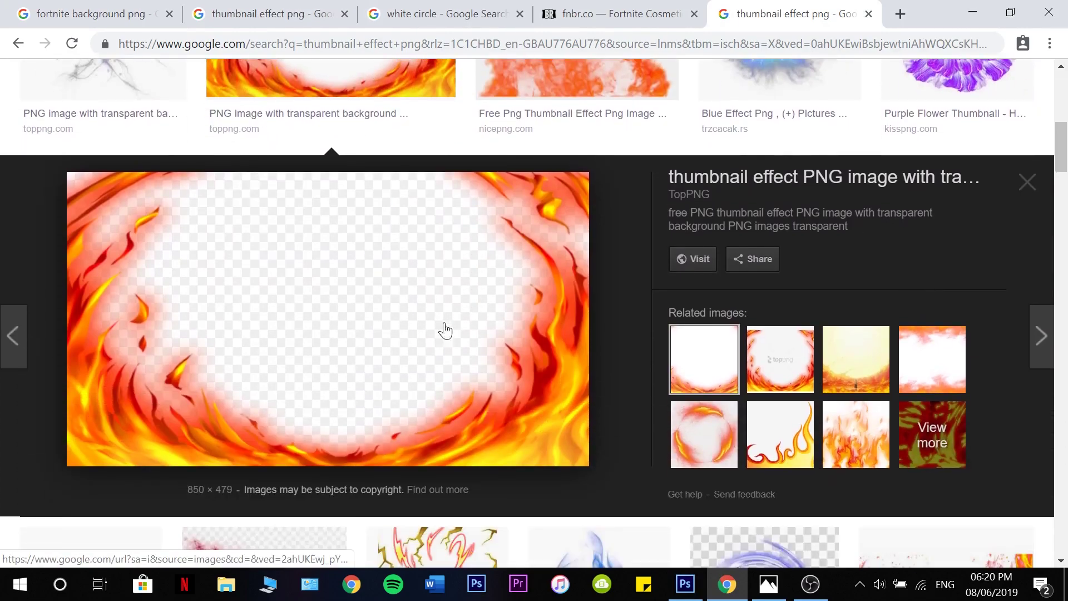
right_click(411, 256)
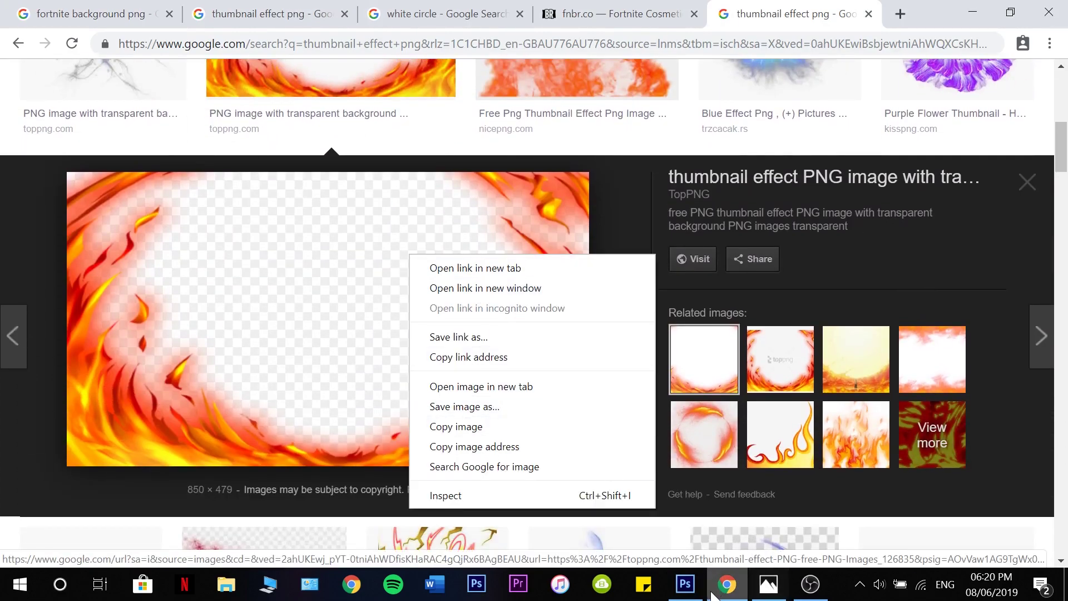
Open the thumbnail-effect fire frame PNG in Photoshop, copy the whole image and paste it into Untitled-1
left_click(685, 584)
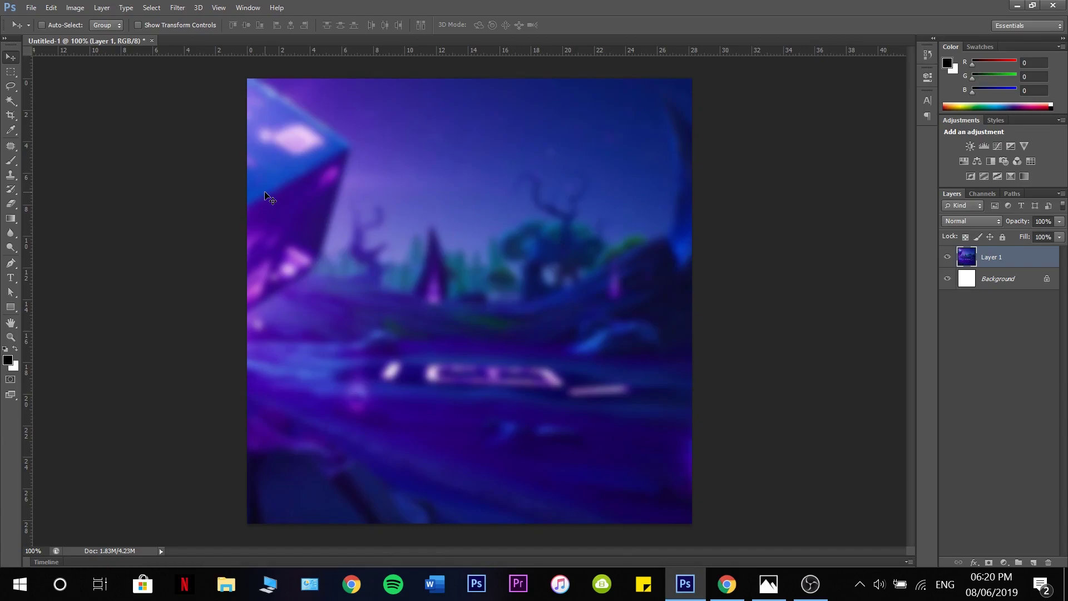
key("ctrl+o")
left_click(495, 341)
double_click(494, 343)
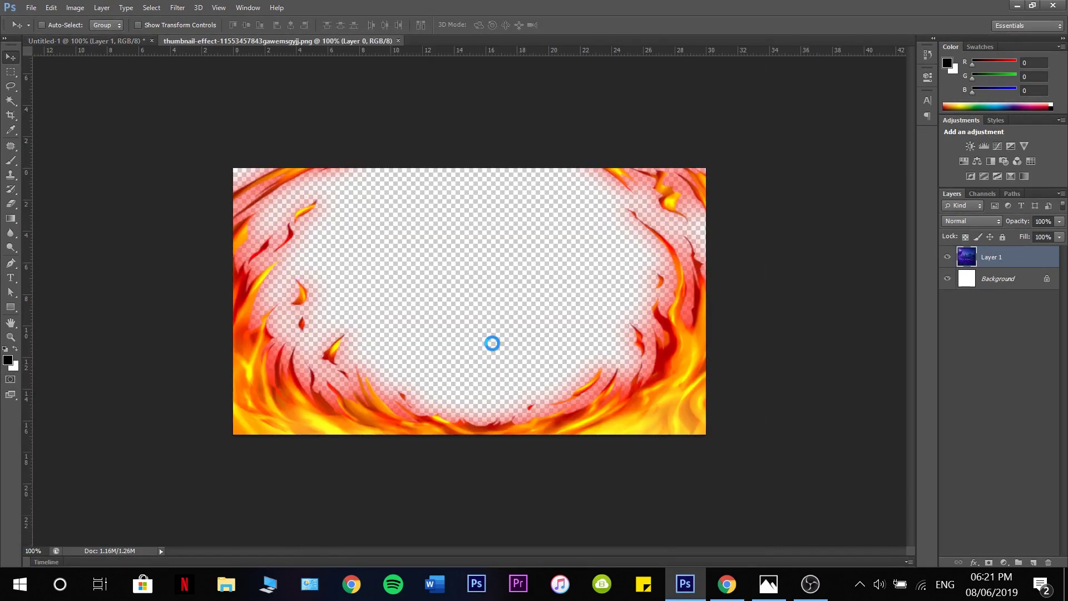
key("ctrl+a")
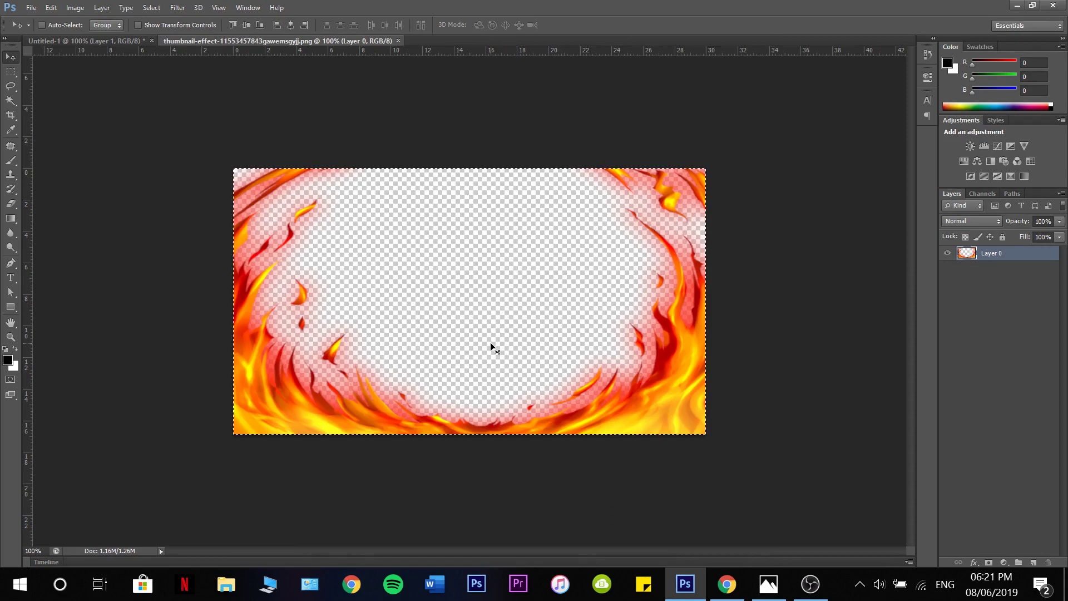
key("ctrl+c")
left_click(102, 40)
key("ctrl+v")
Enlarge the fire frame layer past the canvas sides and position it so the flames run along the lower edge
key("ctrl+t")
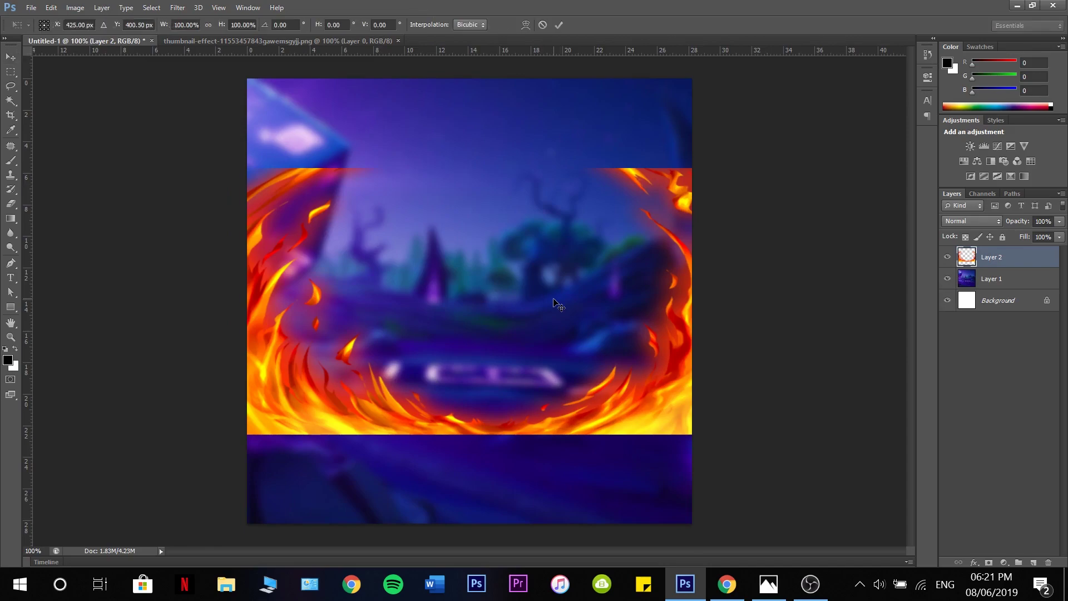
left_click_drag(720, 168, 930, 49)
left_click_drag(830, 158, 714, 252)
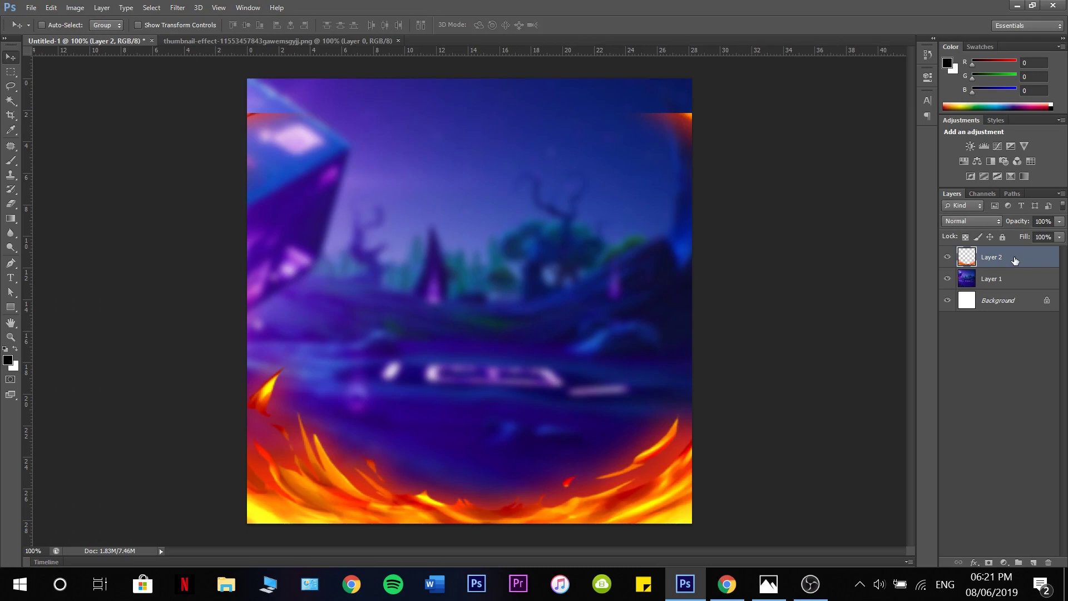
Erase the leftover flame bits in the upper corners of the fire layer with a 90 px eraser at 100% hardness
left_click(1016, 282)
left_click(1033, 266)
left_click(11, 203)
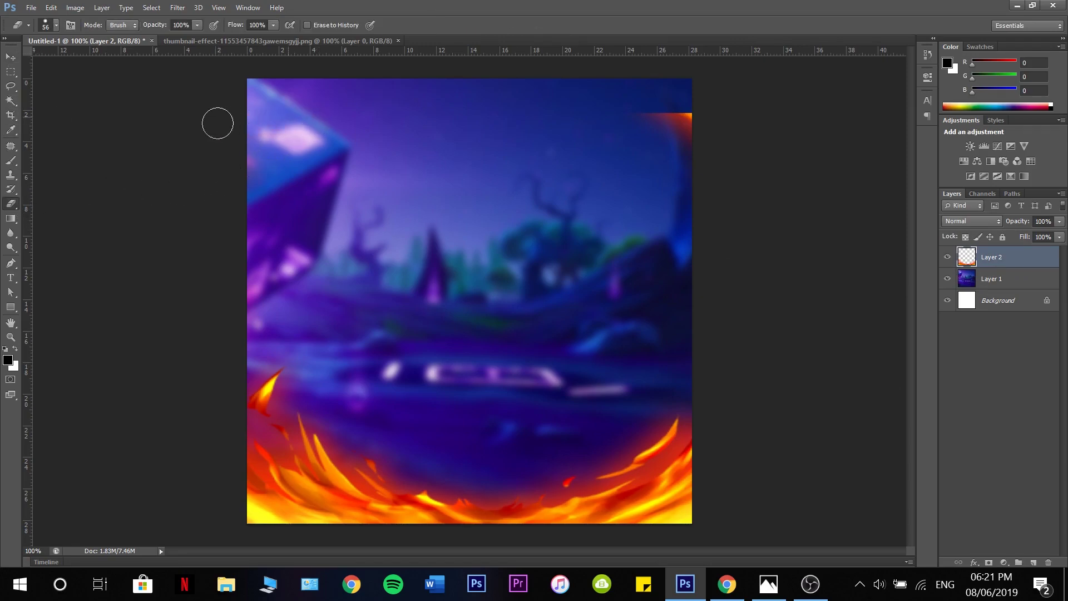
right_click(484, 102)
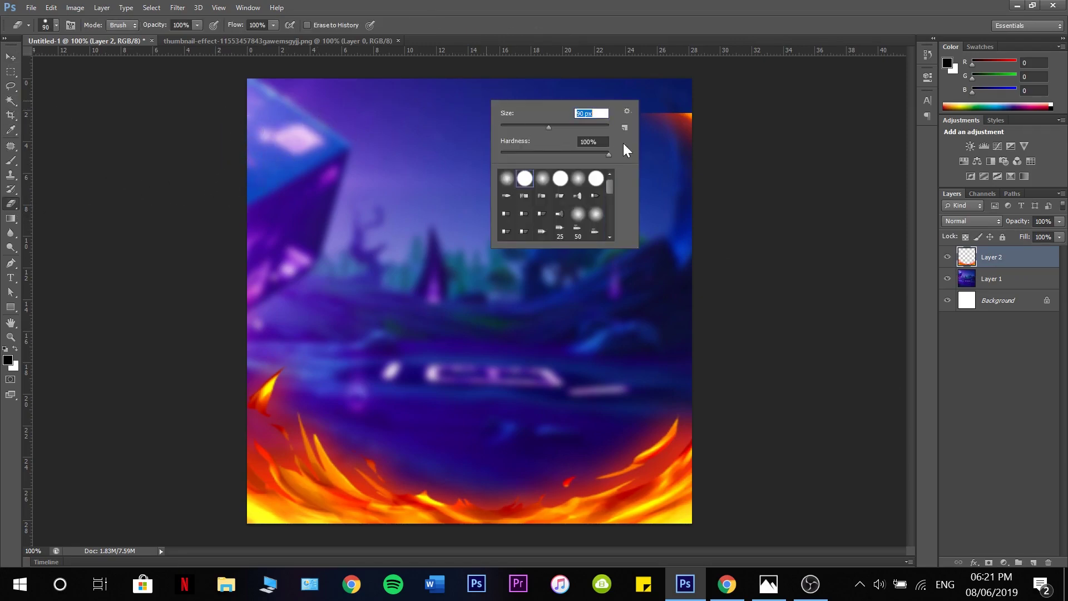
left_click_drag(696, 112, 648, 130)
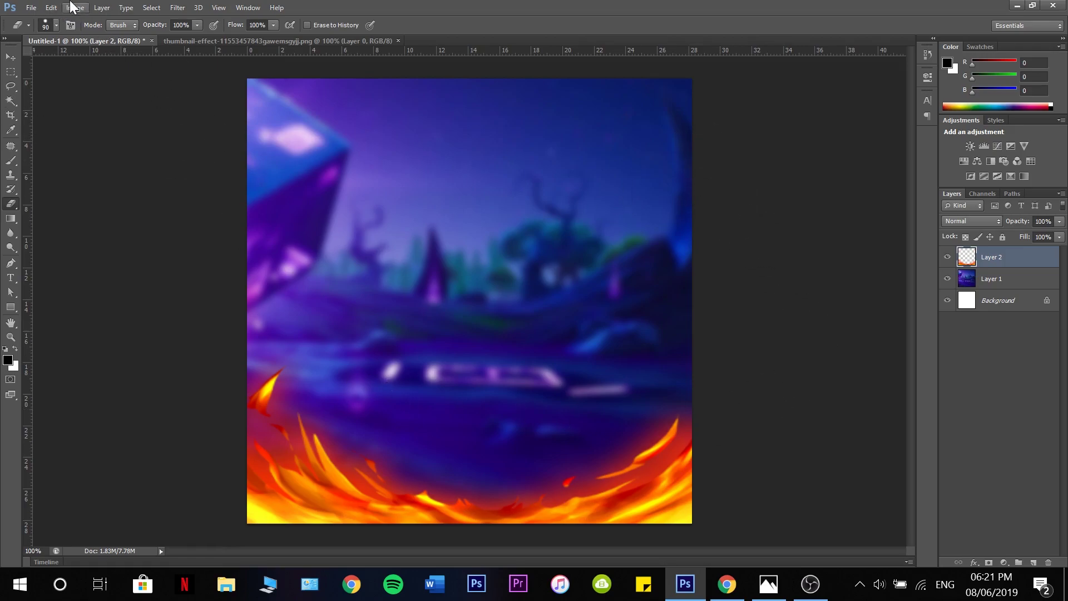
Shift the fire layer's hue with Hue/Saturation to turn the orange flames purple and magenta
left_click(74, 7)
mouse_move(158, 47)
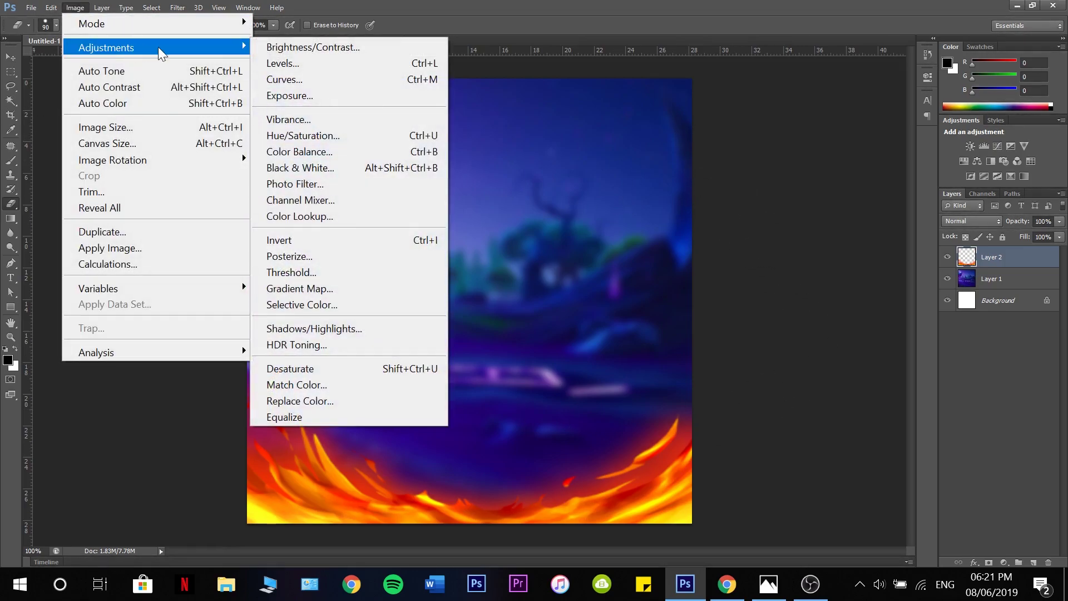
left_click(344, 140)
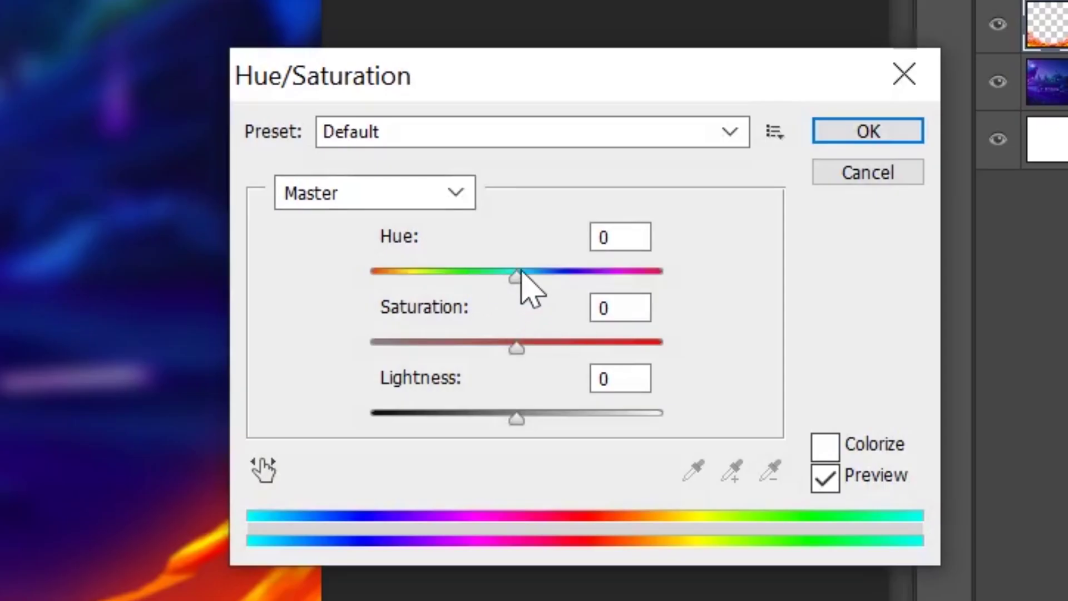
left_click_drag(522, 273, 415, 279)
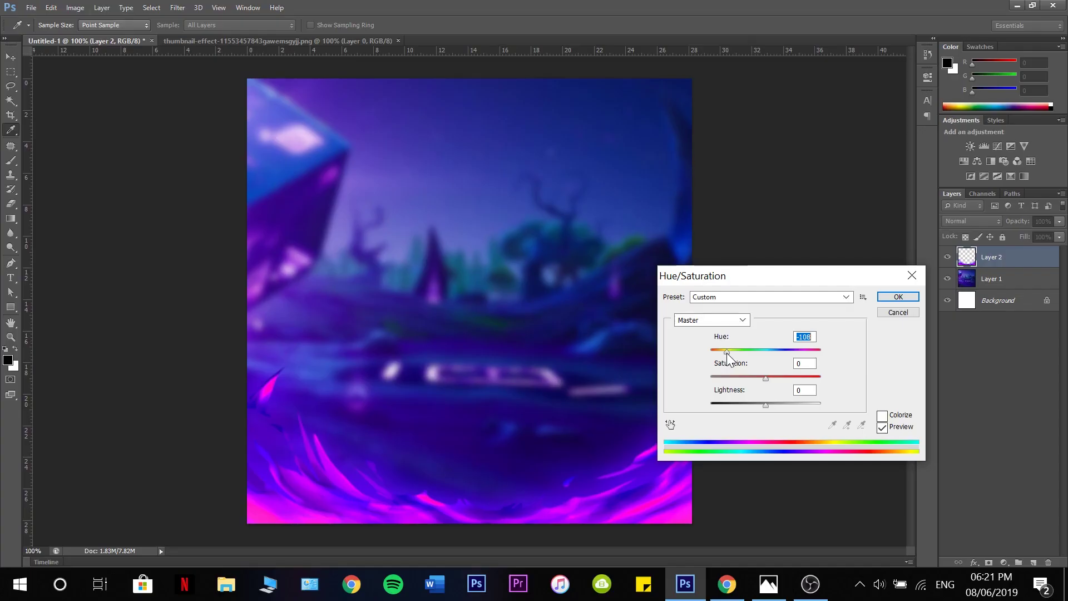
left_click(898, 299)
key("e")
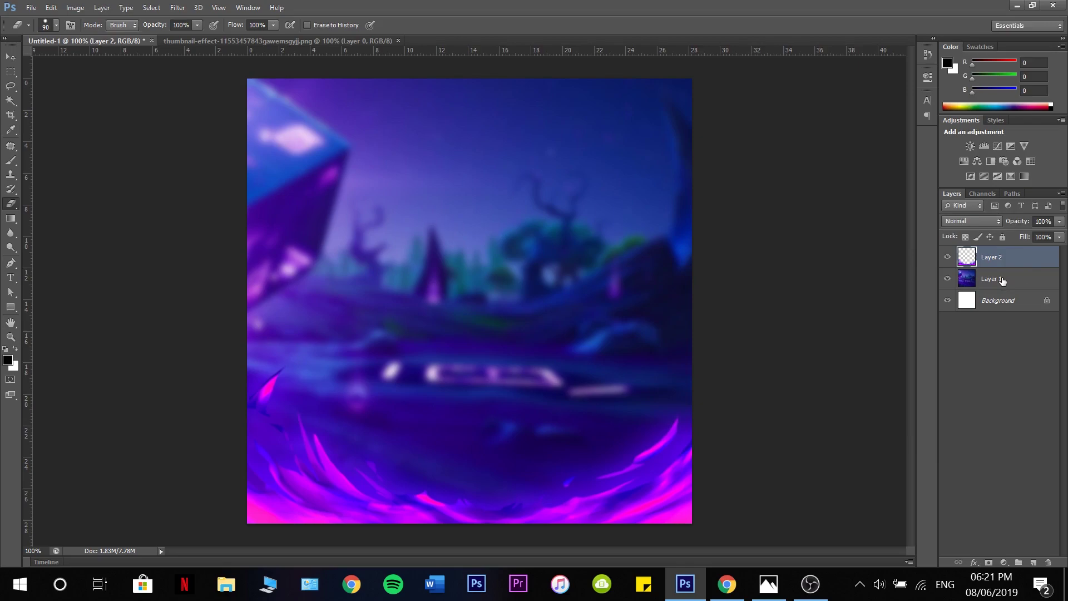
Duplicate the purple flame layer, rotate the copy about 180° and fit it along the canvas's upper edge
key("ctrl+j")
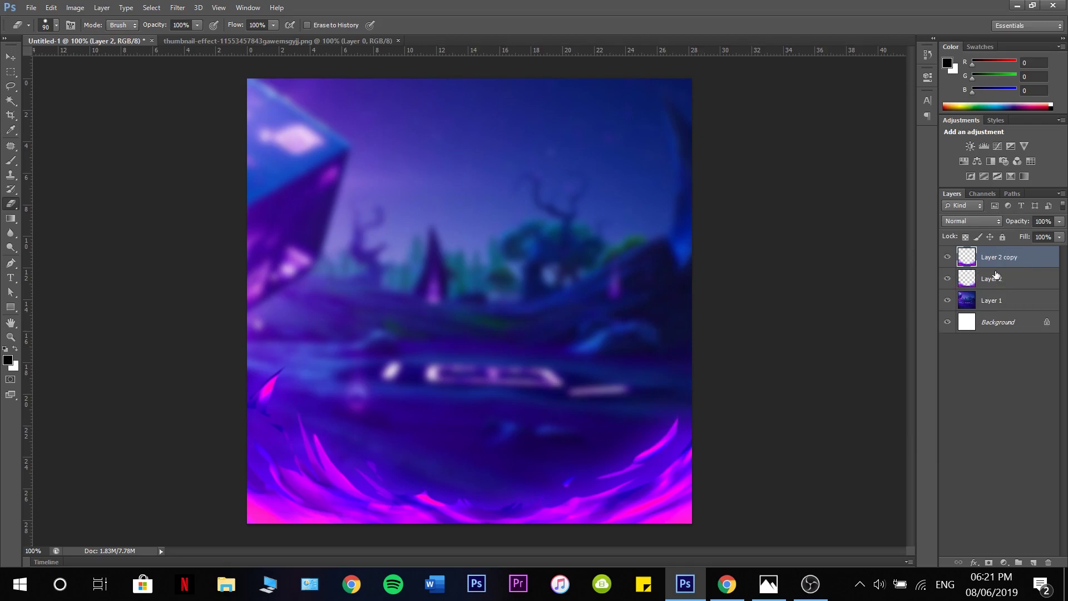
key("ctrl+t")
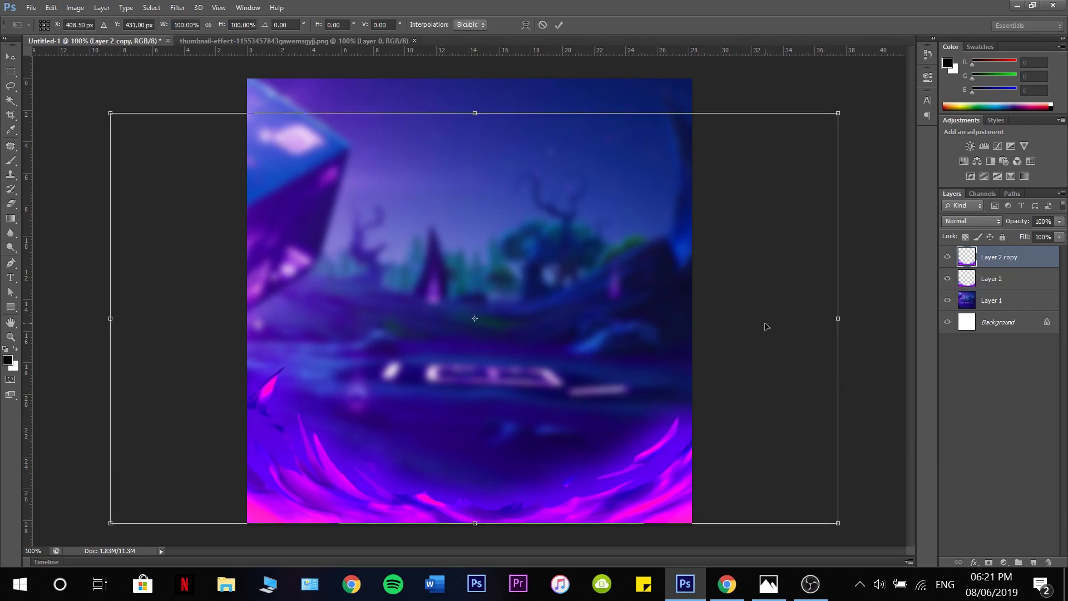
left_click_drag(821, 181, 327, 391)
left_click_drag(420, 365, 405, 327)
left_click_drag(863, 246, 862, 243)
left_click_drag(739, 267, 739, 272)
left_click_drag(877, 234, 877, 235)
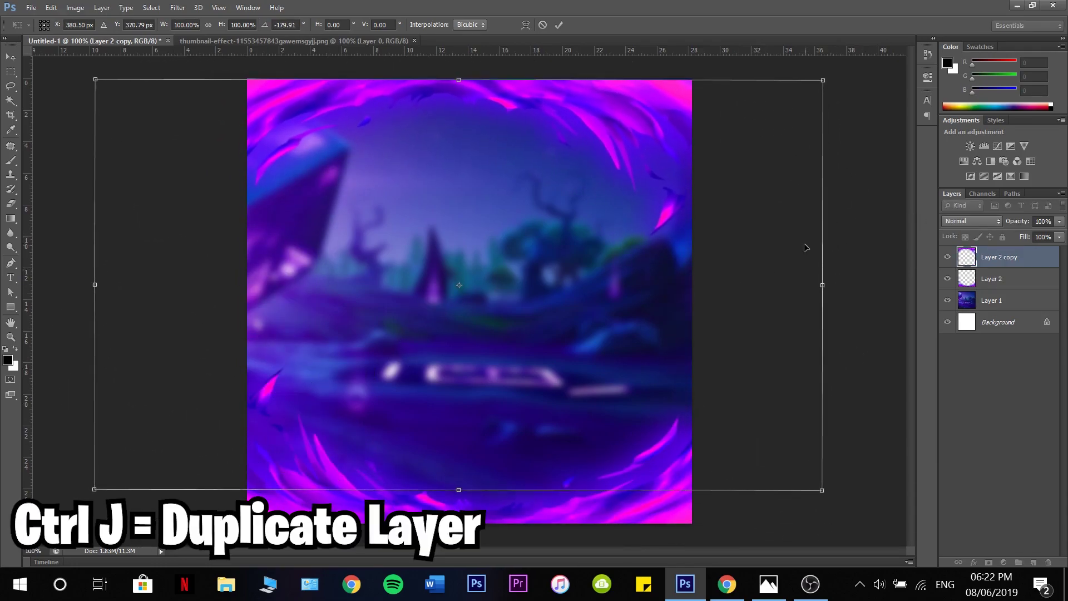
left_click_drag(806, 248, 561, 533)
key("Return")
Duplicate the flame layer again and turn the copy to cover the canvas's right edge
key("ctrl+j")
key("ctrl+t")
key("Return")
Duplicate the flame layer once more and turn the copy about 180° to cover the canvas's left edge
key("ctrl+j")
key("ctrl+t")
left_click_drag(789, 261, 381, 273)
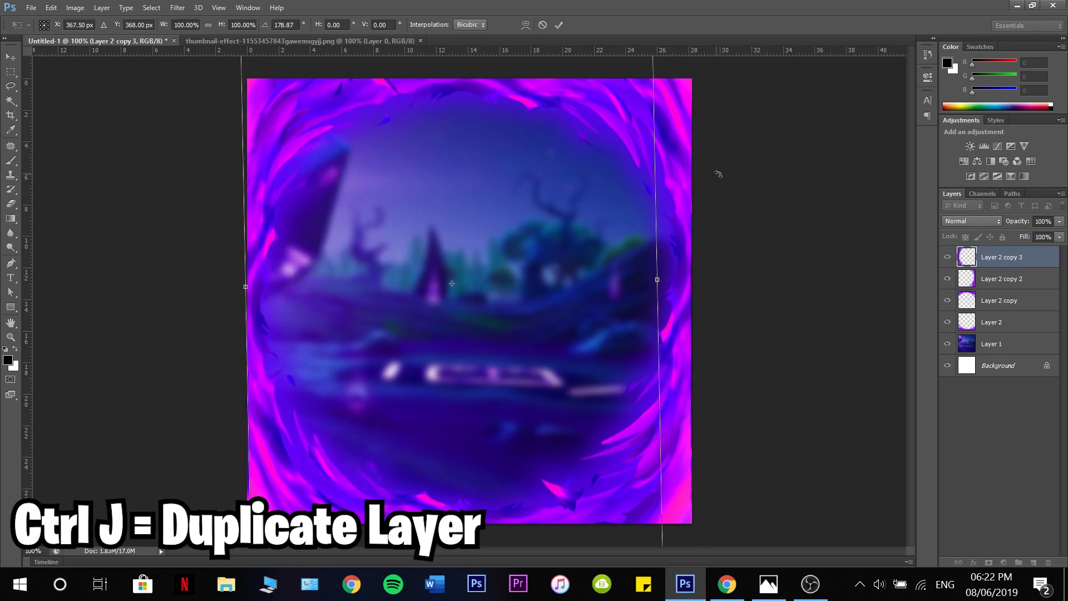
key("Return")
key("e")
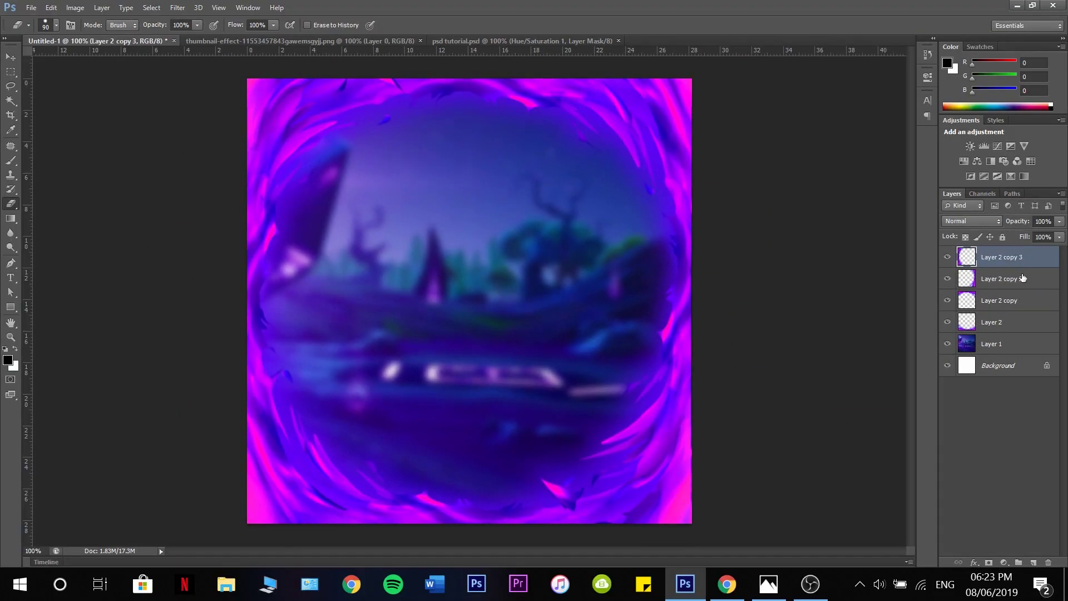
Merge the four purple flame layers into a single layer
left_click(1022, 279, "ctrl")
left_click(1027, 301, "ctrl")
left_click(1032, 322, "ctrl")
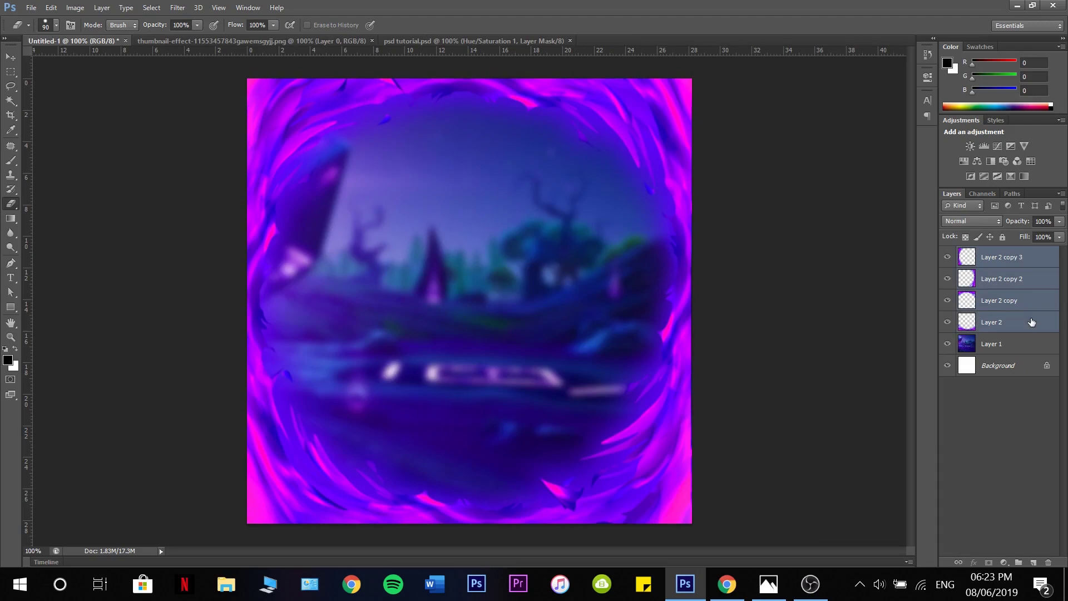
key("ctrl+e")
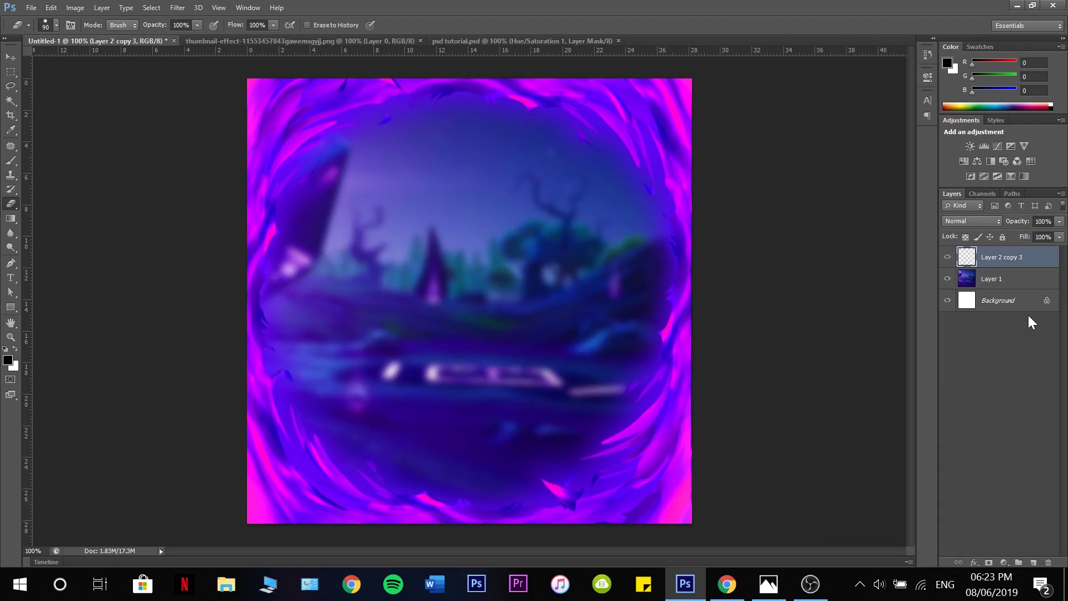
Add a Hue/Saturation adjustment layer above the merged flames with the hue set to +7
left_click(965, 160)
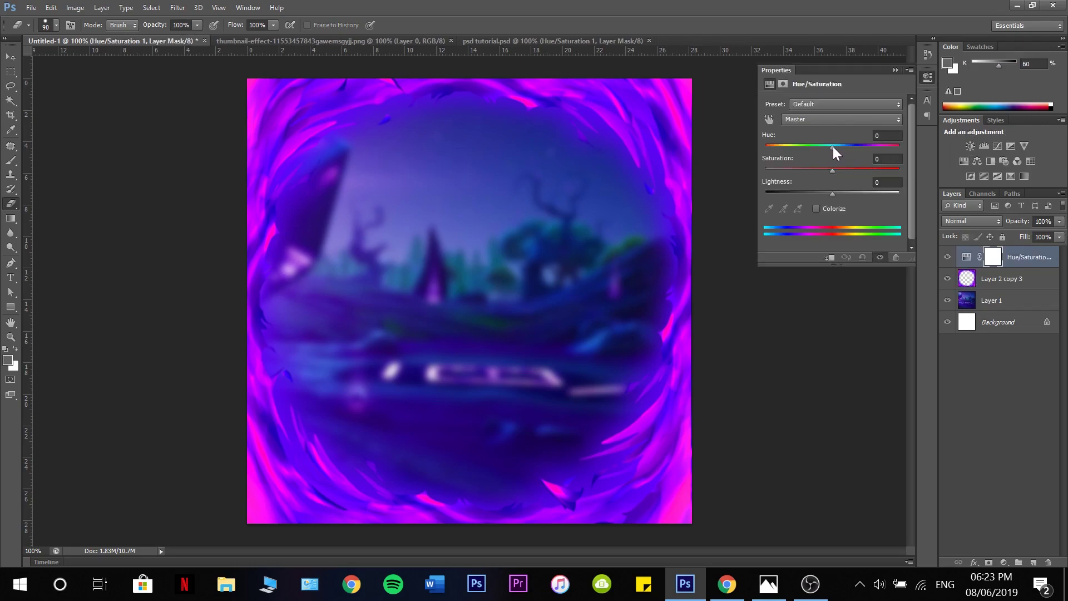
left_click_drag(833, 145, 834, 148)
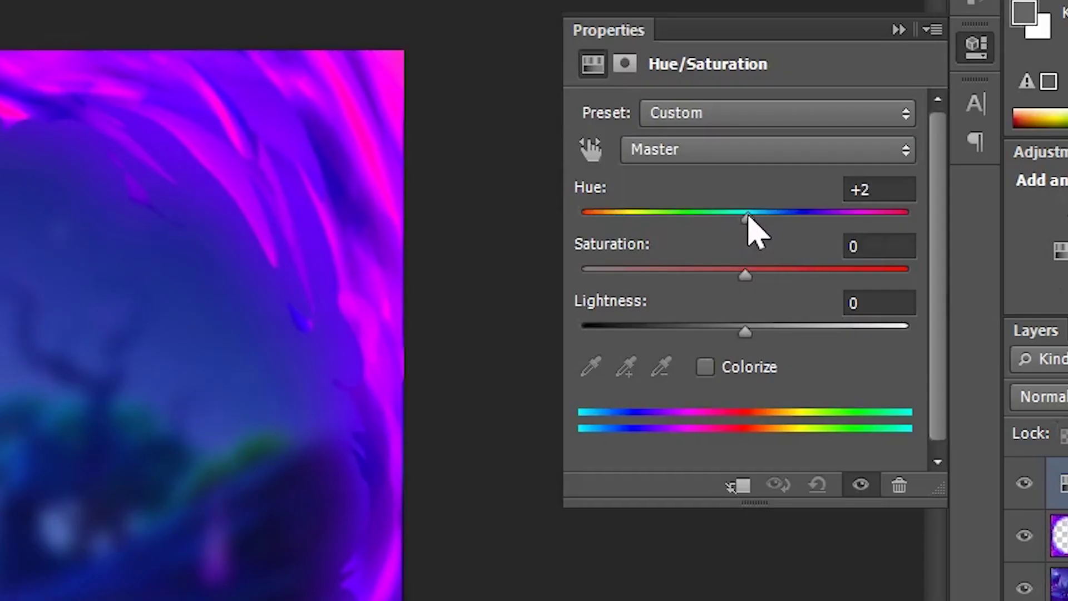
left_click_drag(747, 217, 757, 217)
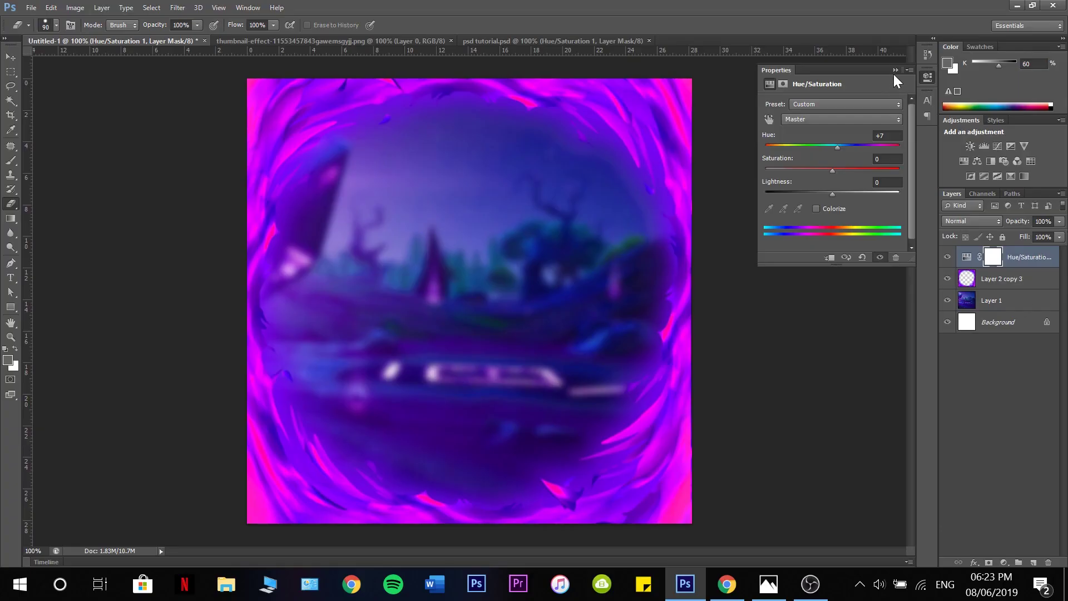
left_click(898, 31)
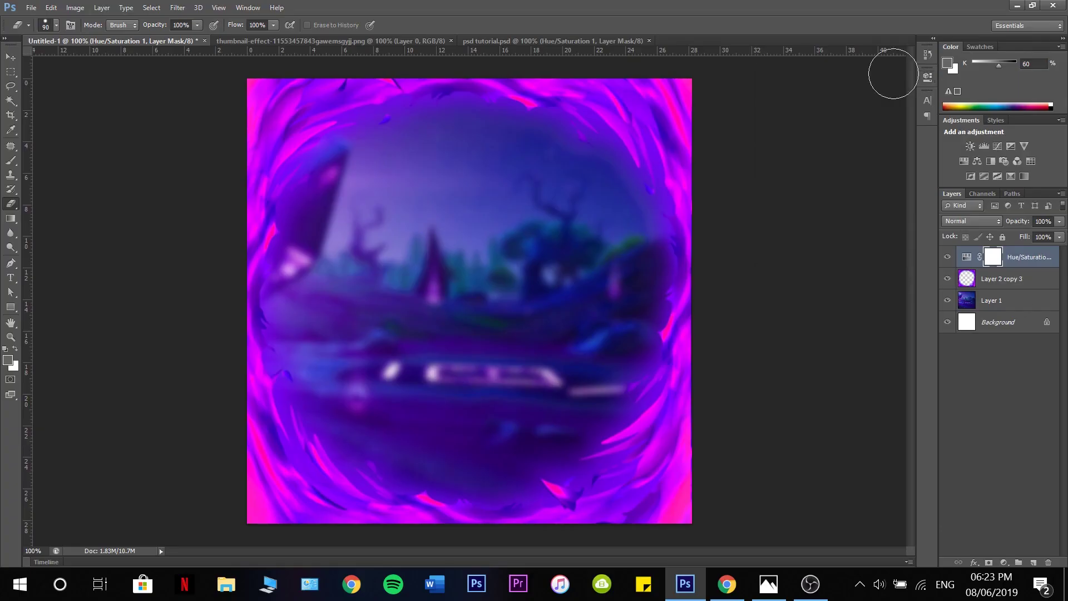
Switch to Chrome, open the cosmetics list on fnbr.co and search it for "raven"
left_click(13, 57)
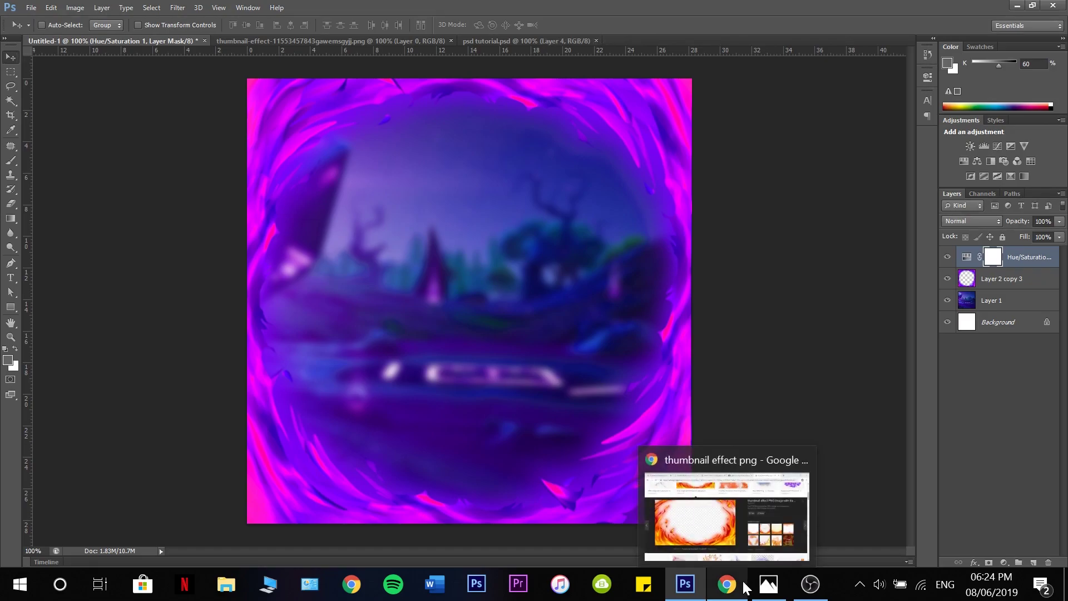
left_click(746, 582)
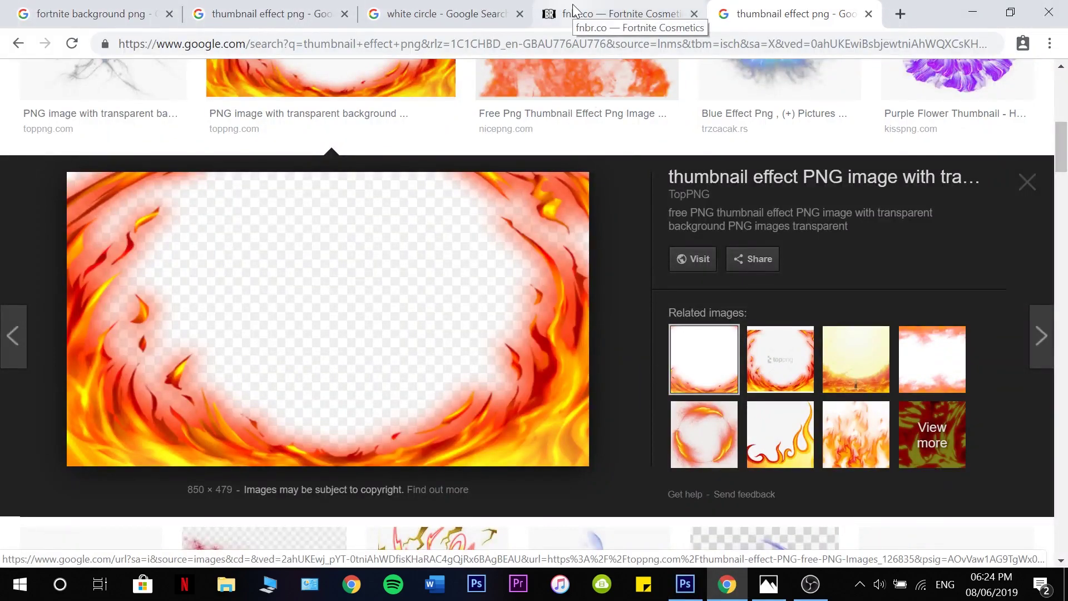
left_click(575, 11)
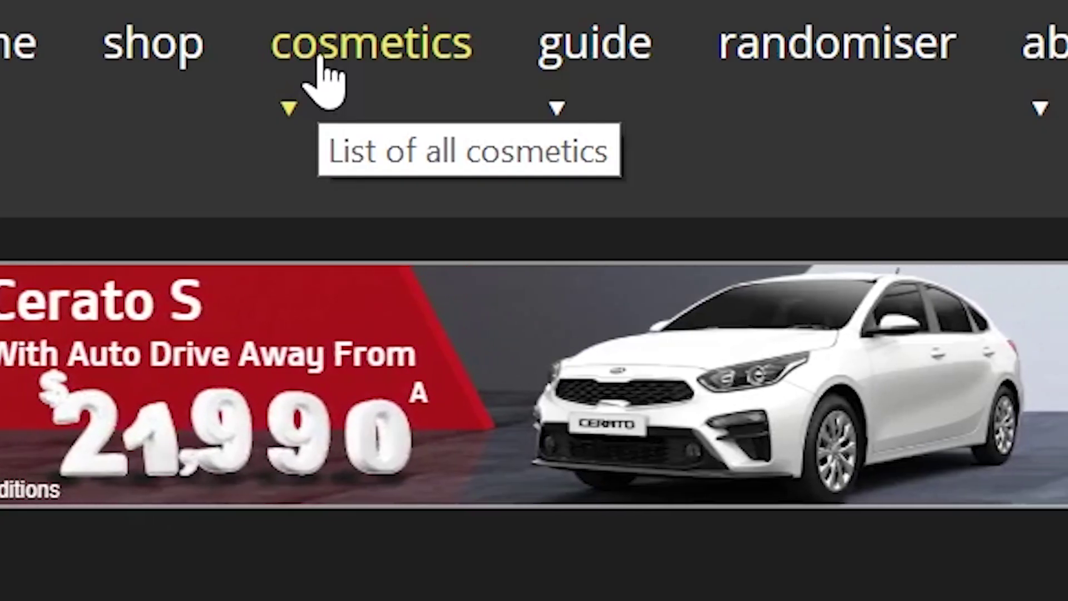
mouse_move(378, 101)
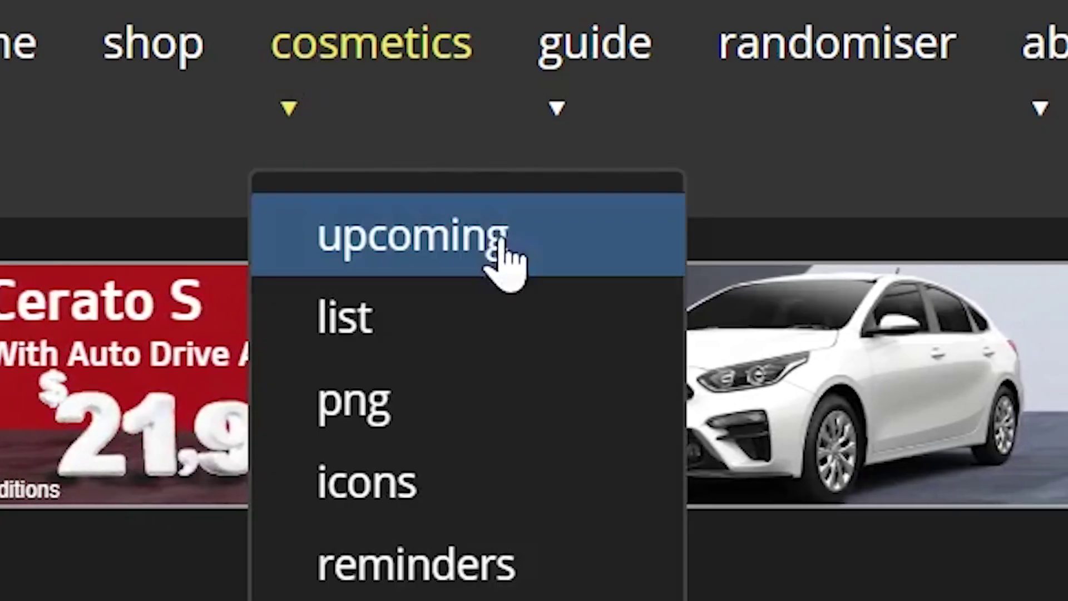
left_click(473, 317)
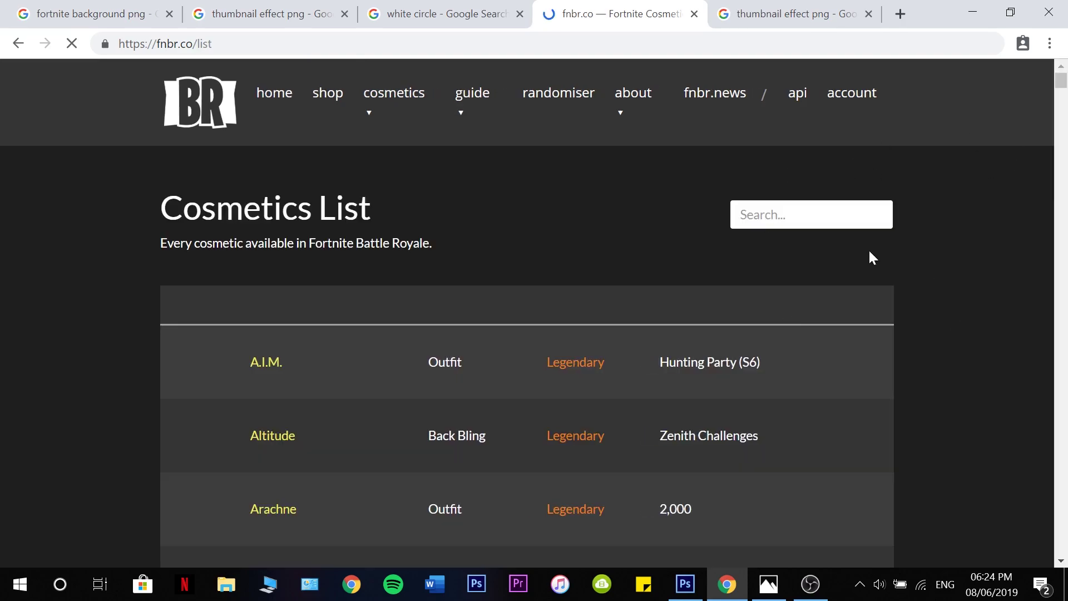
left_click(835, 216)
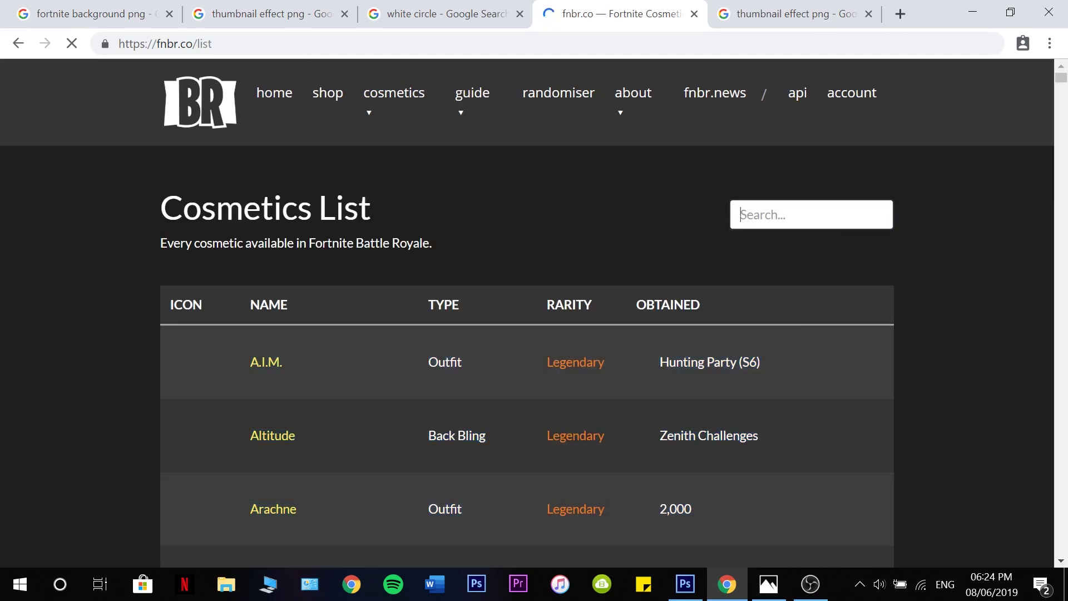
type("raven")
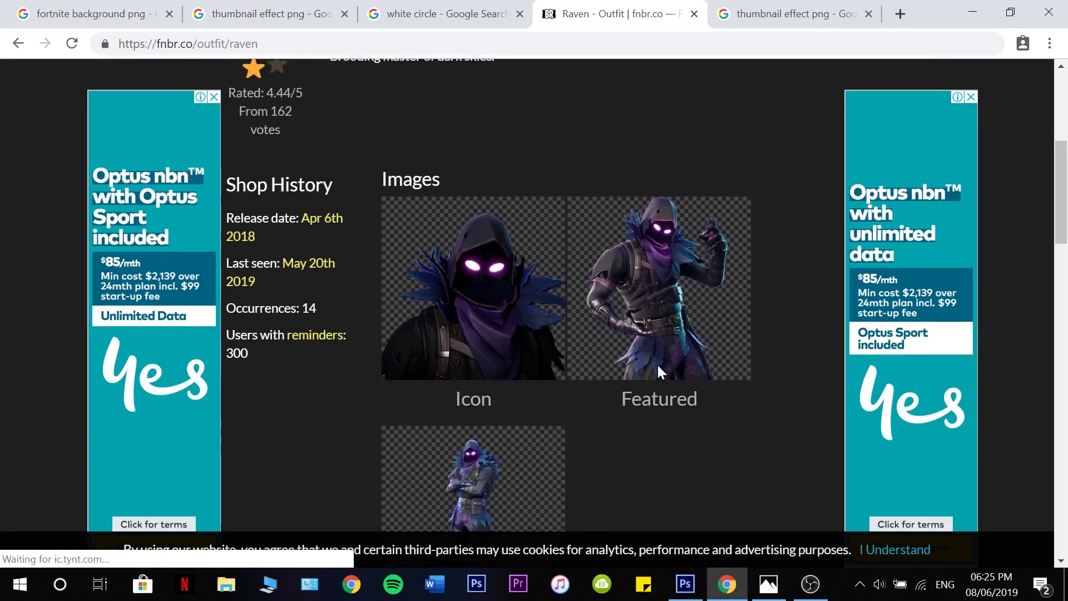
Copy the Featured image of the Raven outfit and paste it into the Photoshop profile picture
scroll(654, 361, "down", 3)
scroll(651, 358, "up", 3)
right_click(644, 272)
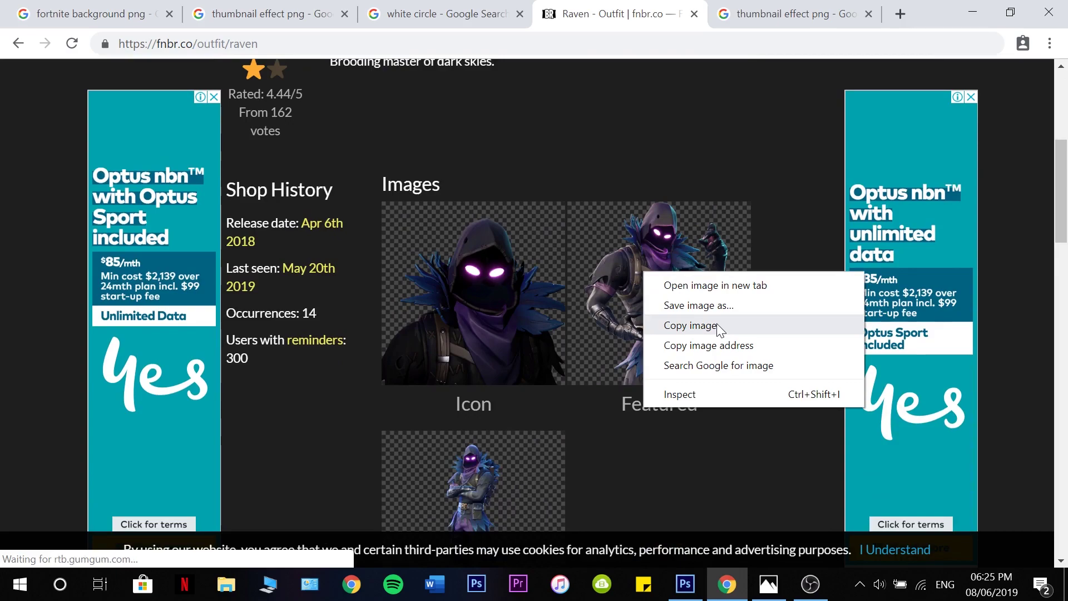
left_click(717, 323)
left_click(685, 584)
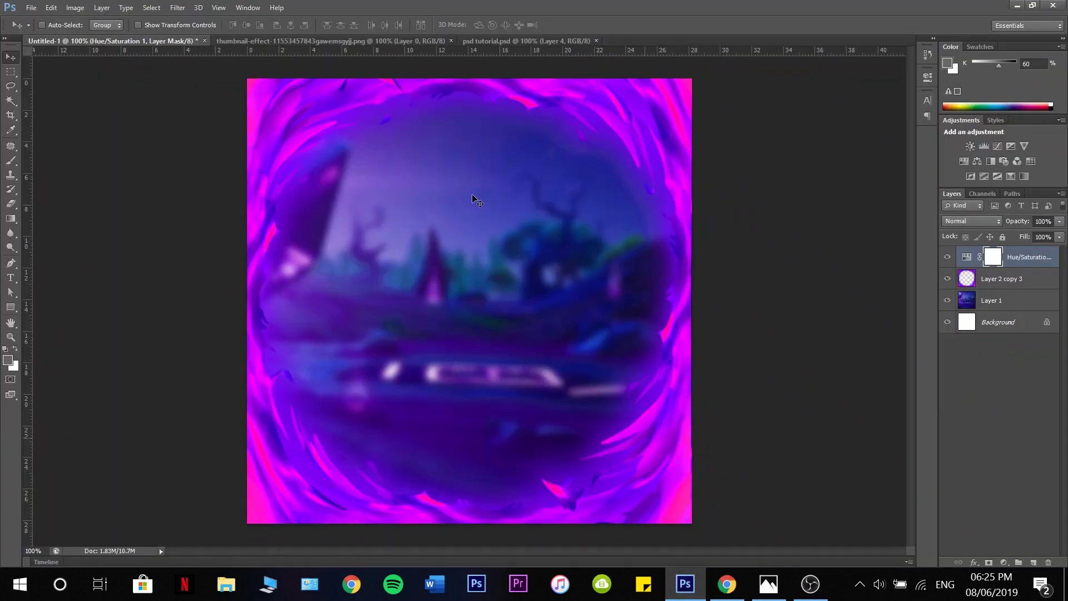
key("ctrl+v")
Scale the pasted Raven image down to fit inside the canvas and position it over the flame frame
key("ctrl+t")
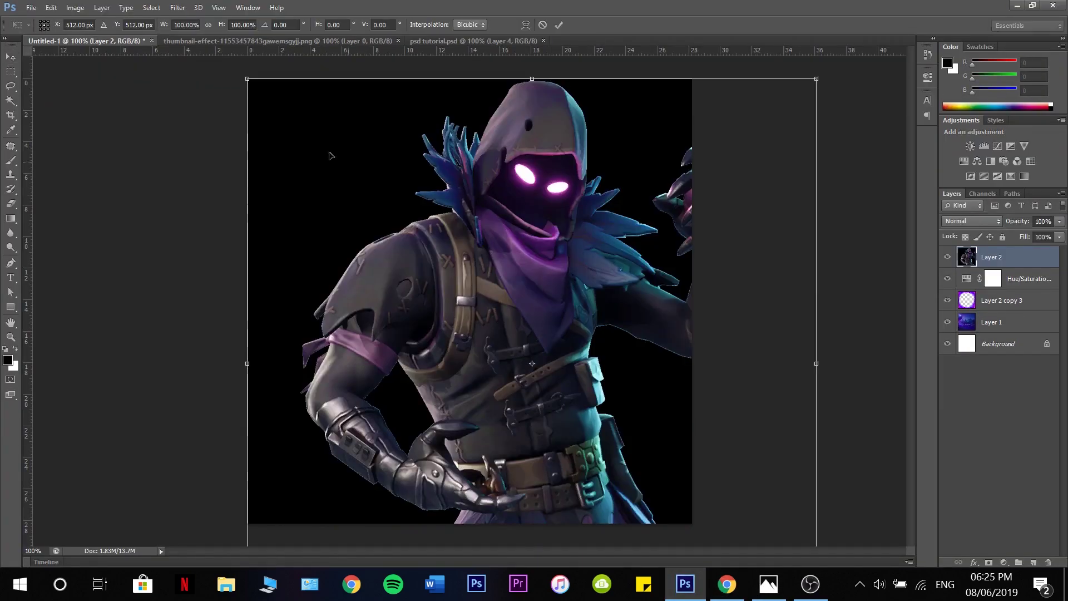
left_click_drag(251, 80, 415, 240)
left_click_drag(524, 304, 386, 162)
mouse_move(270, 97)
left_mouse_down()
mouse_move(256, 79)
mouse_move(304, 125)
mouse_move(251, 75)
mouse_move(255, 101)
left_mouse_up()
key("Return")
Select the black background around Raven with the Magic Wand at tolerance 32 and delete it
left_click(356, 150)
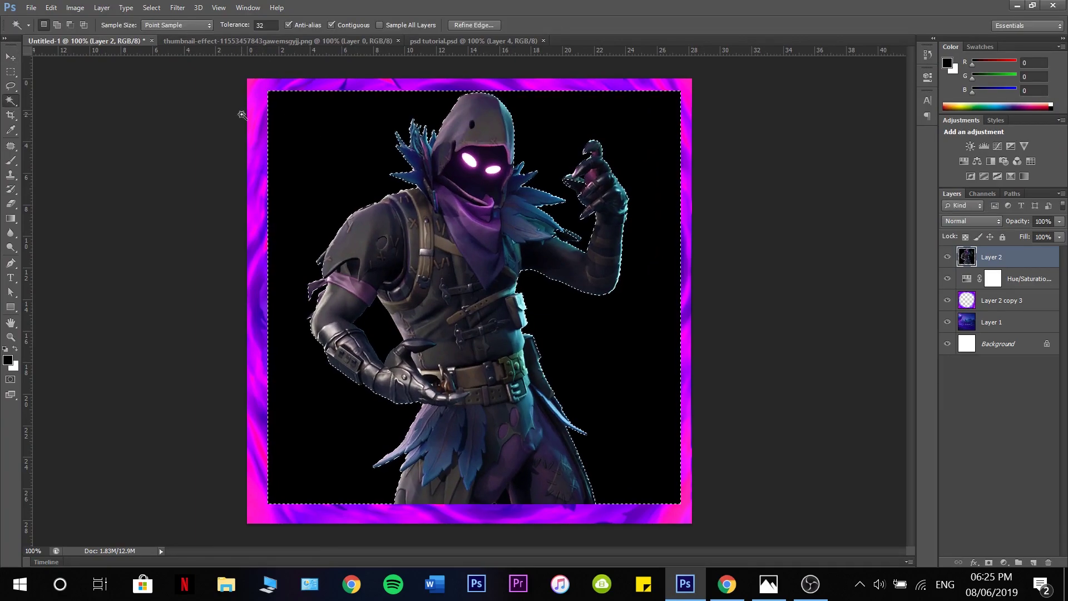
key("Delete")
key("ctrl+d")
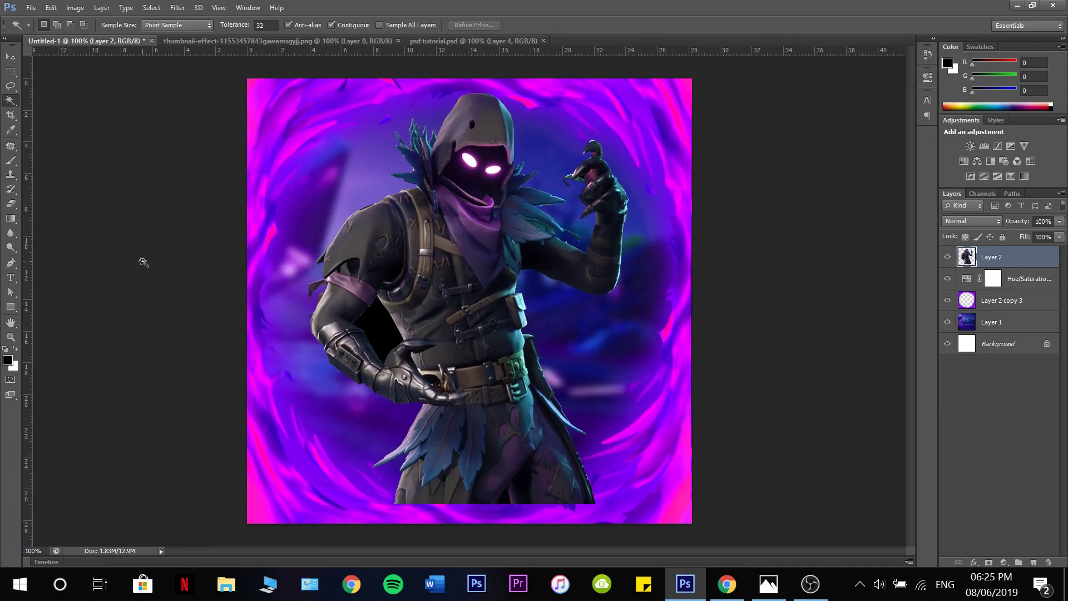
Remove the black gap between Raven's bent arm and torso using the Quick Selection tool with a 30 px brush
right_click(8, 105)
left_click(70, 99)
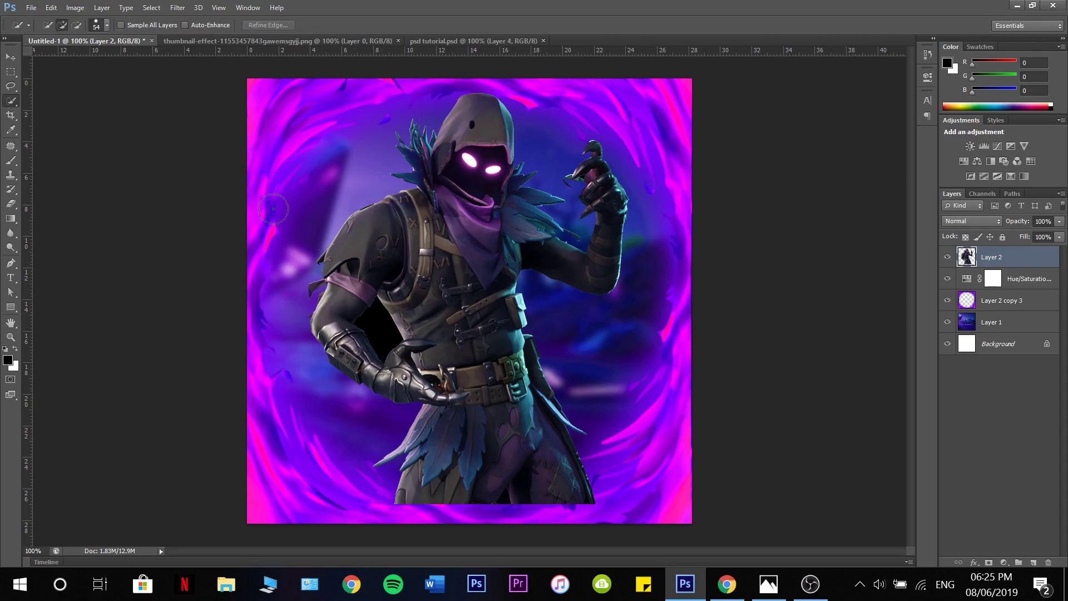
left_click(376, 325)
key("ctrl+d")
left_click(106, 25)
left_click_drag(62, 54, 53, 54)
left_click(382, 324)
key("Delete")
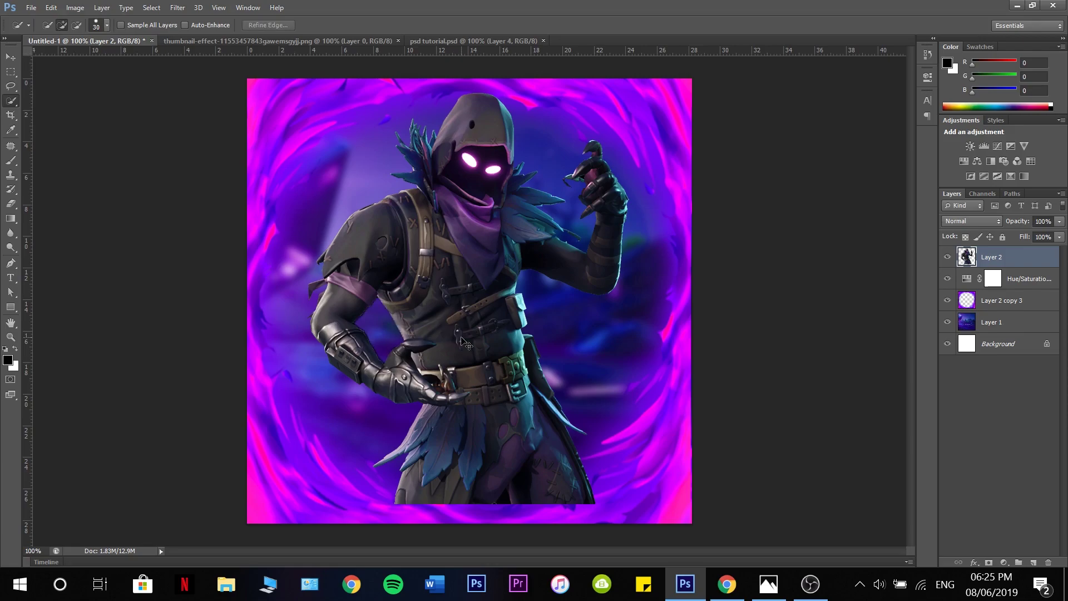
Enlarge Raven slightly and move the figure so its cut-off legs meet the canvas's lower edge
key("ctrl+t")
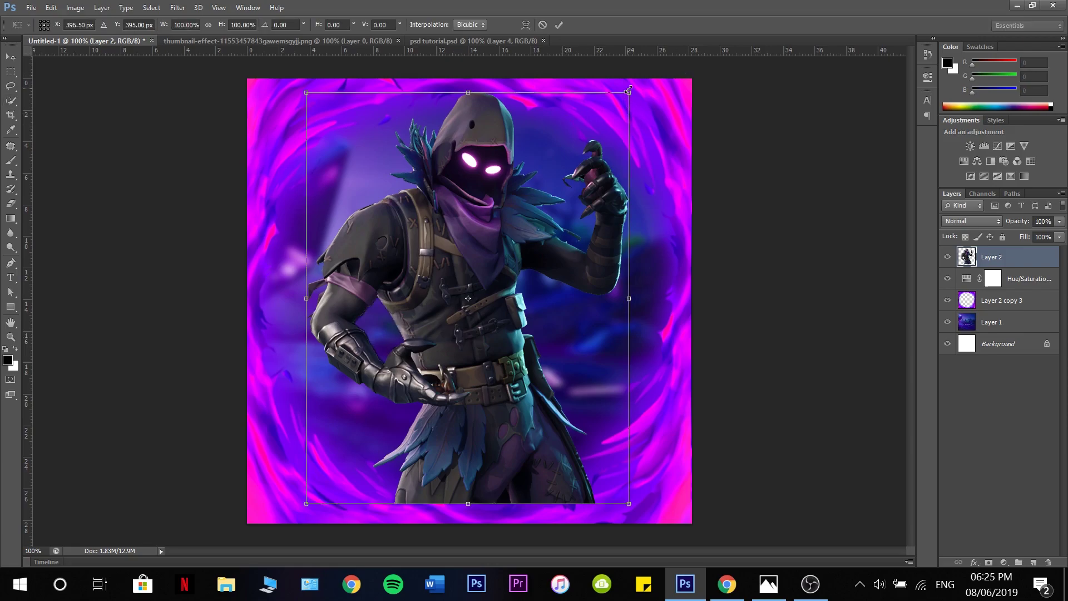
left_click_drag(628, 89, 652, 62)
left_click_drag(594, 148, 592, 168)
key("Return")
Align the Raven layer to the horizontal center of the whole canvas
key("w")
key("ctrl+a")
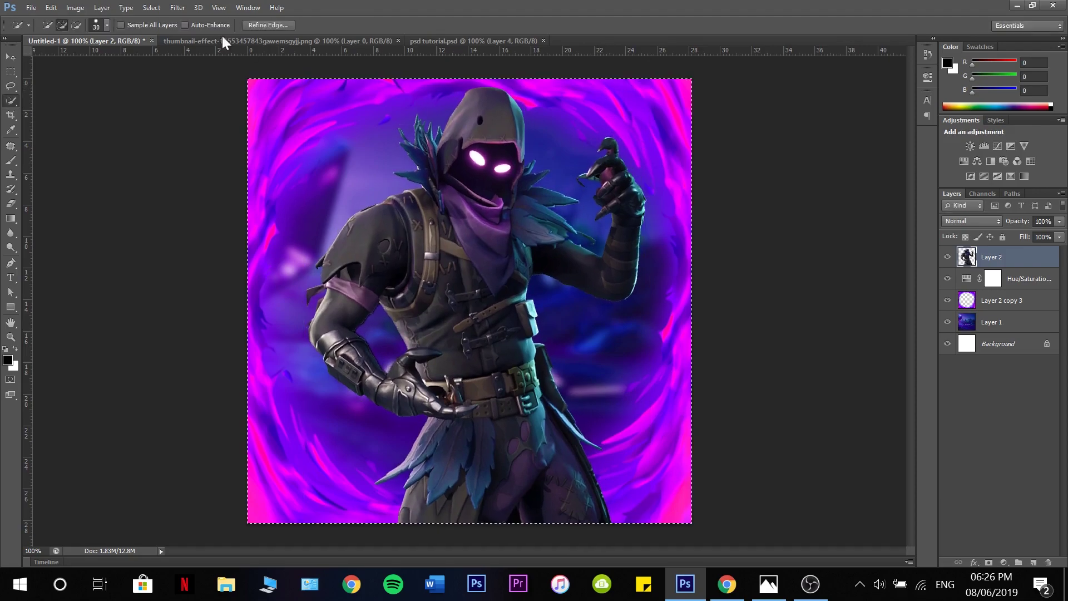
left_click(100, 7)
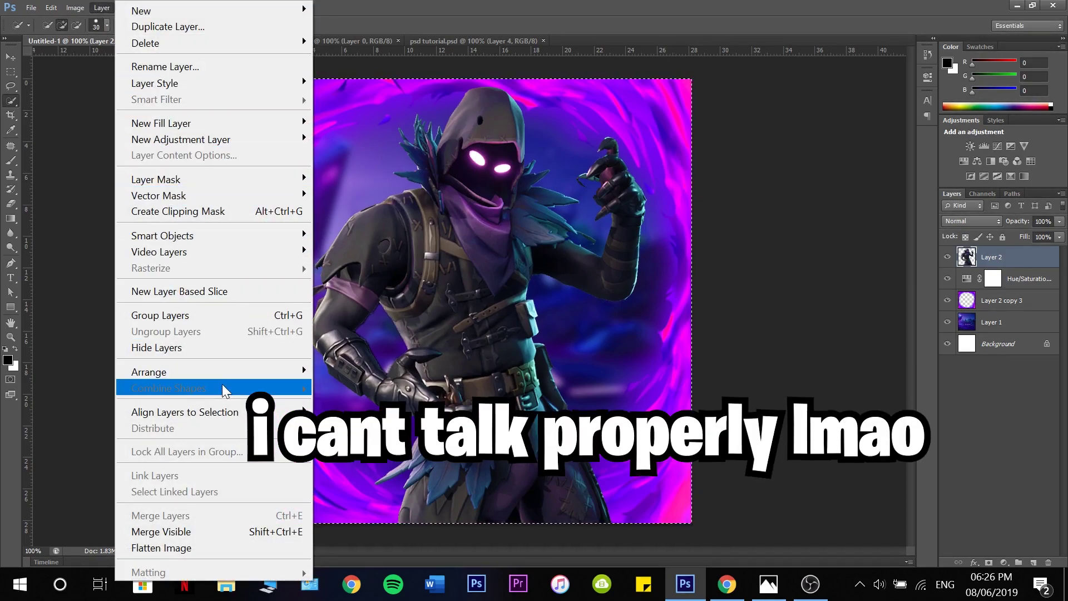
mouse_move(280, 417)
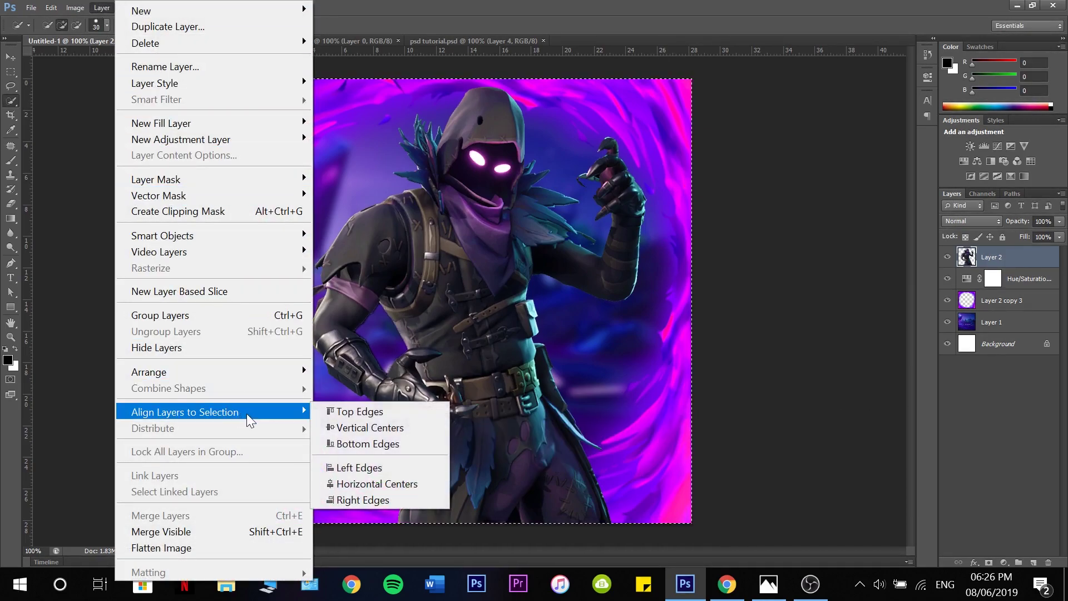
left_click(403, 483)
key("ctrl+d")
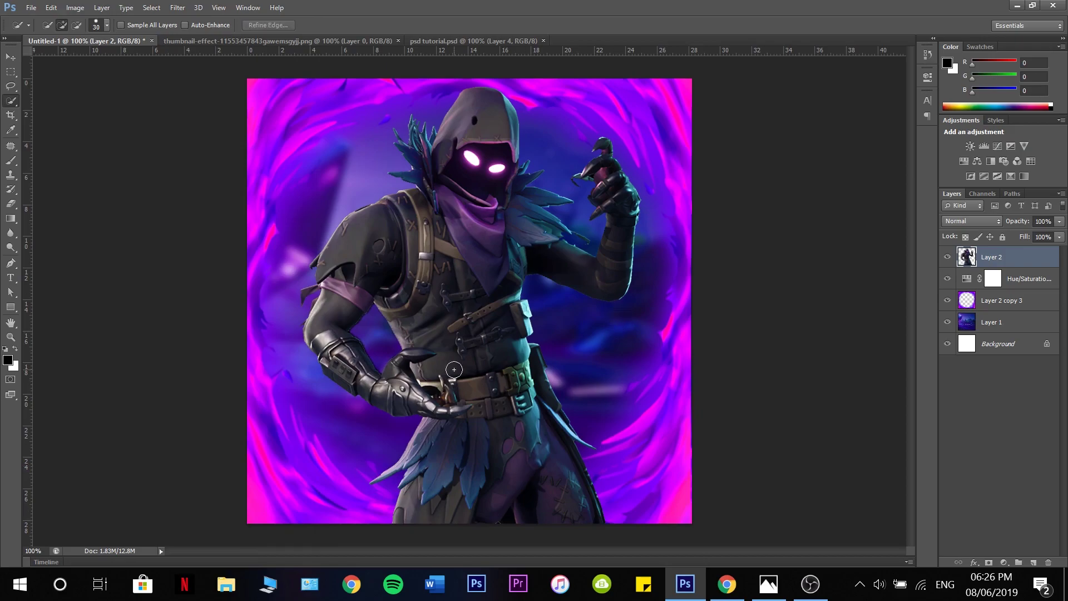
Lighten Raven with a Shadows/Highlights adjustment, setting the shadows amount to 14%
left_click(75, 7)
mouse_move(239, 48)
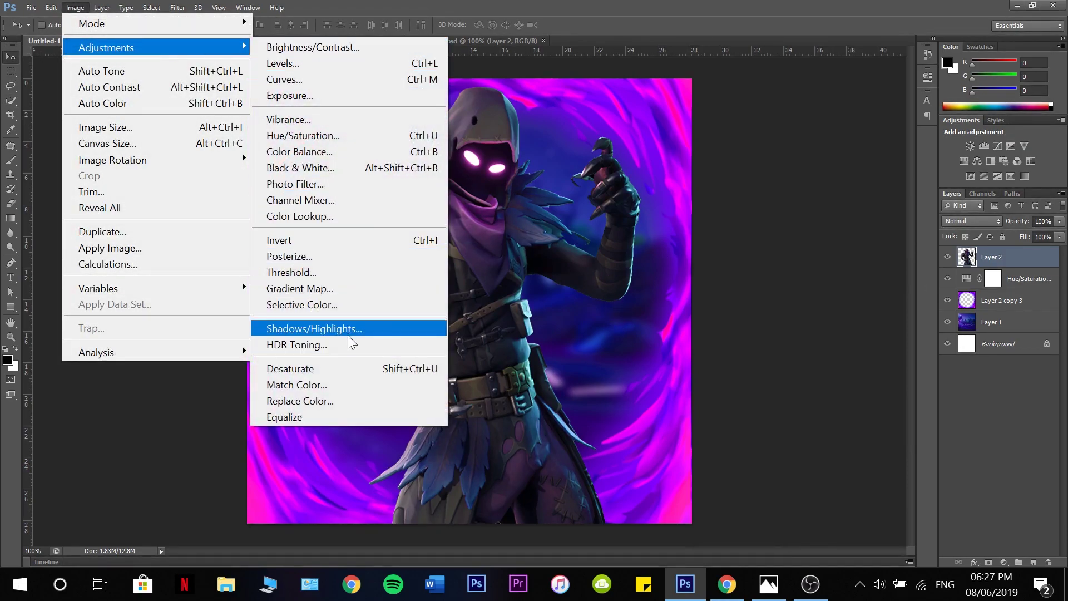
left_click(349, 330)
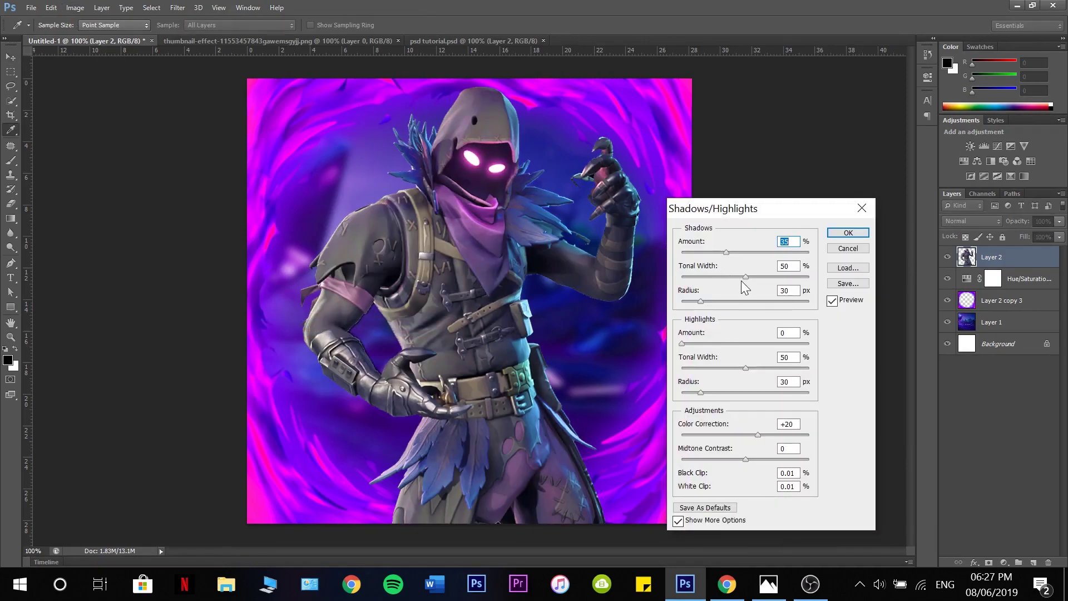
left_click_drag(726, 252, 698, 252)
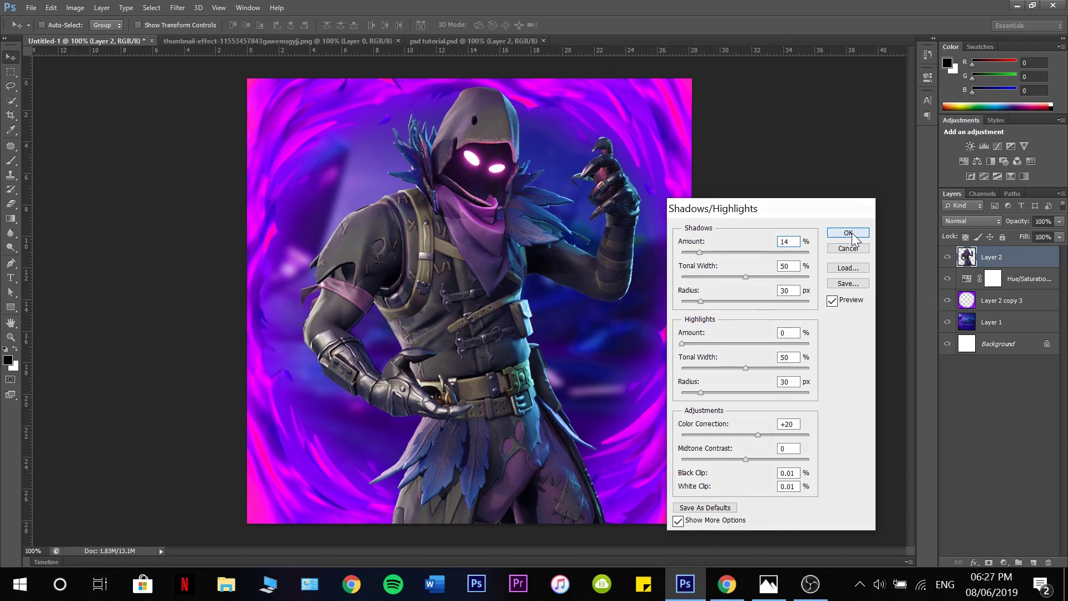
left_click(910, 141)
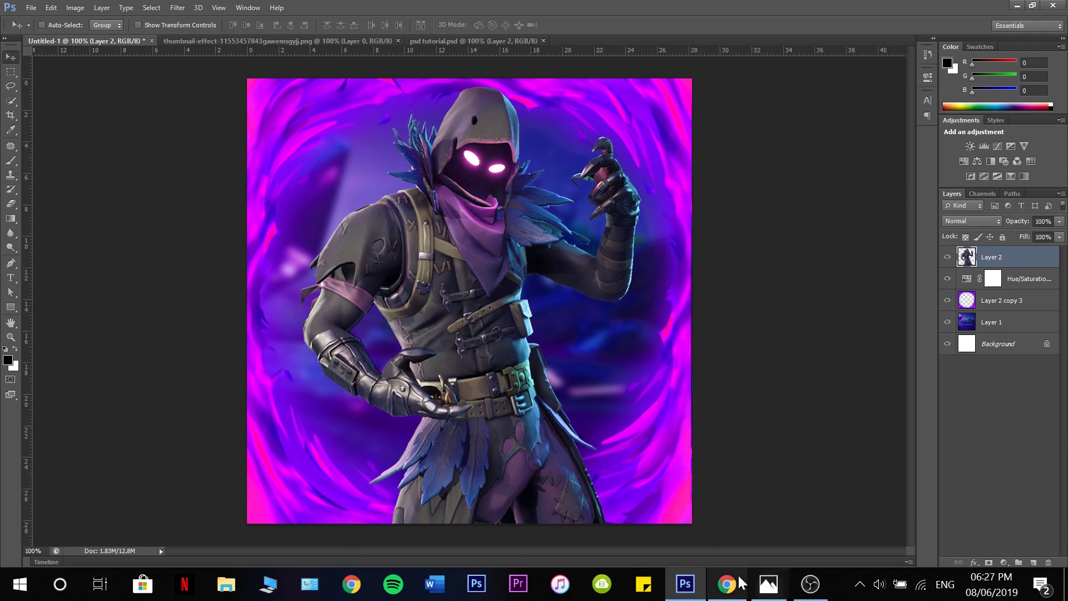
Switch to Chrome and copy the purple streak effect image from the "thumbnail effect png" image results
mouse_move(725, 592)
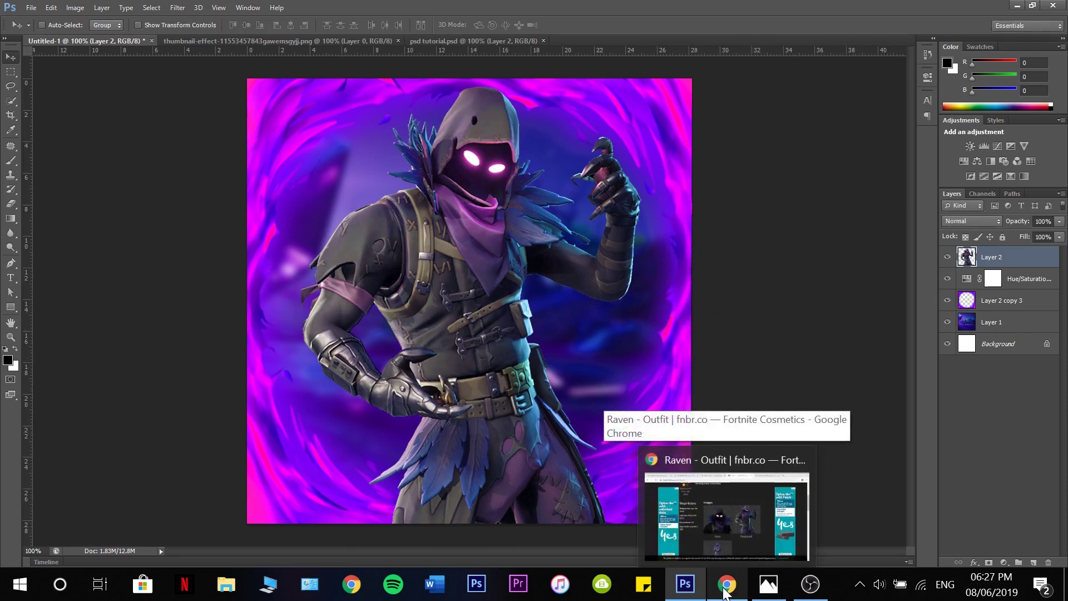
left_click(725, 591)
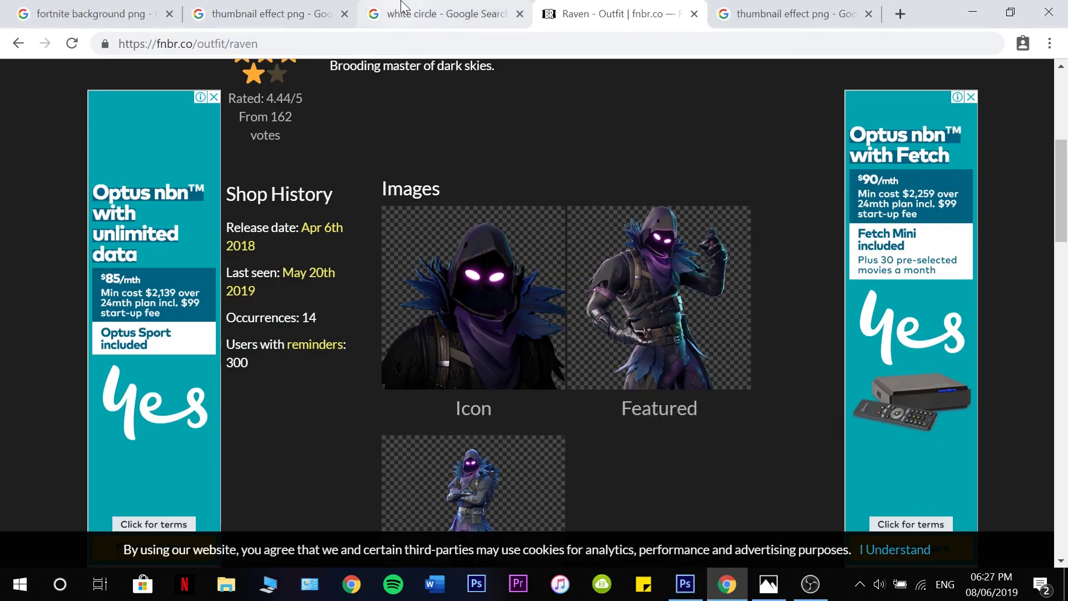
left_click(753, 7)
left_click(83, 10)
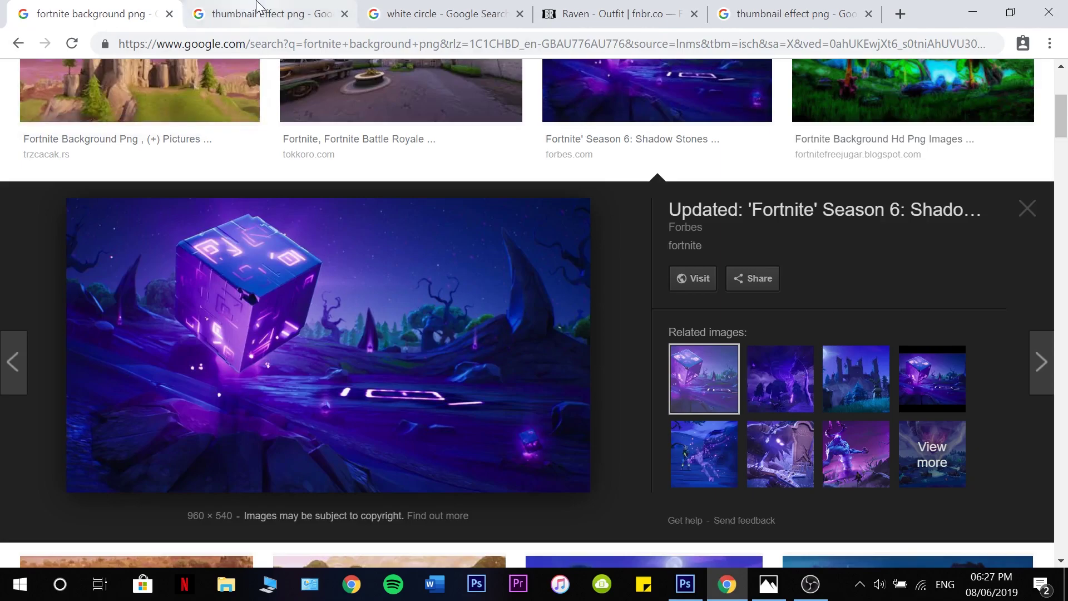
left_click(259, 10)
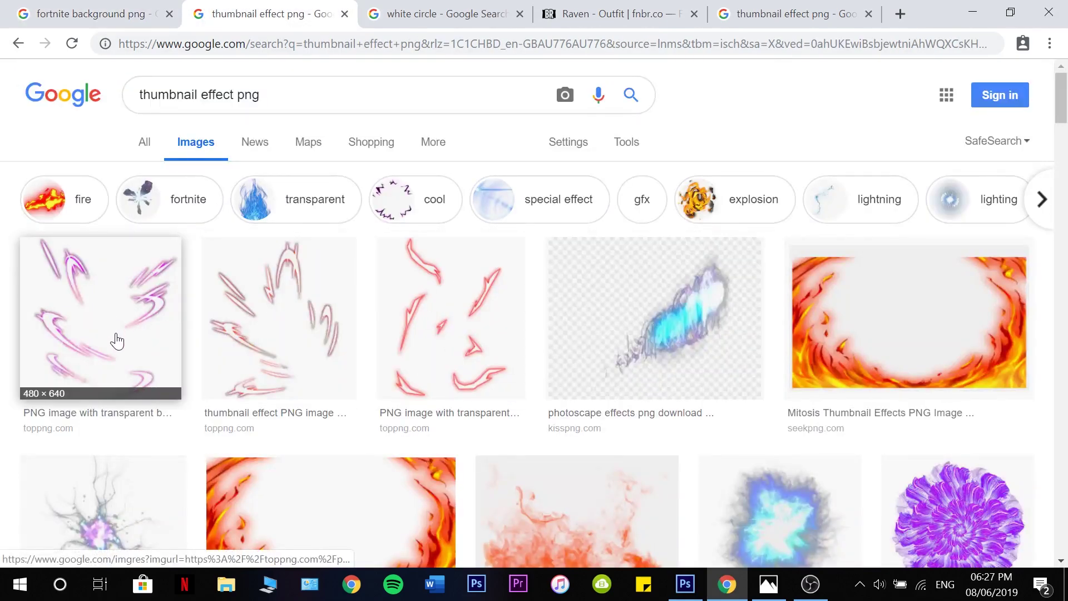
left_click(120, 343)
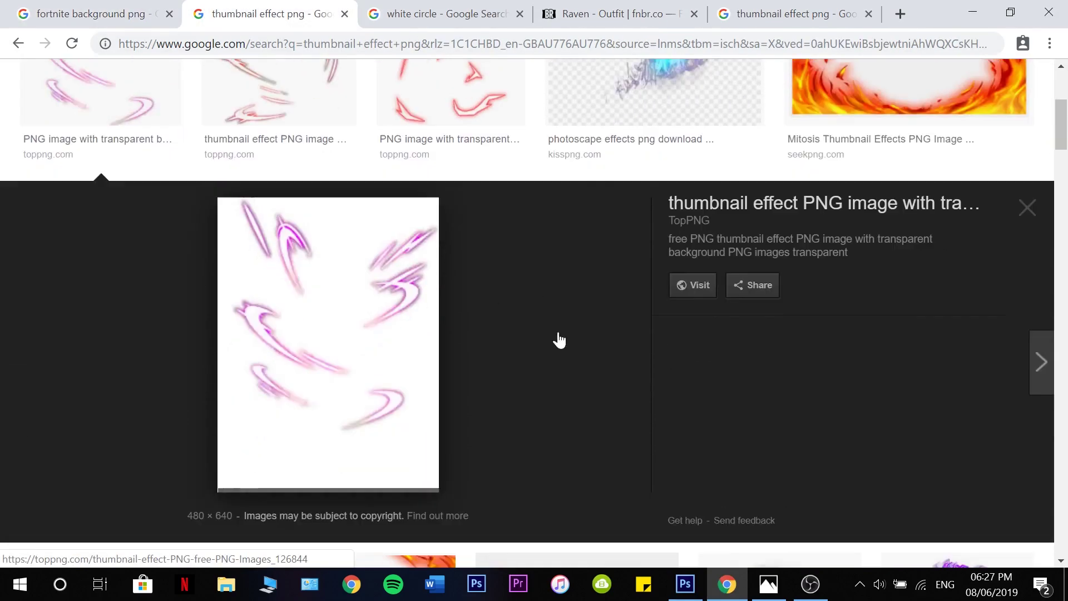
right_click(344, 275)
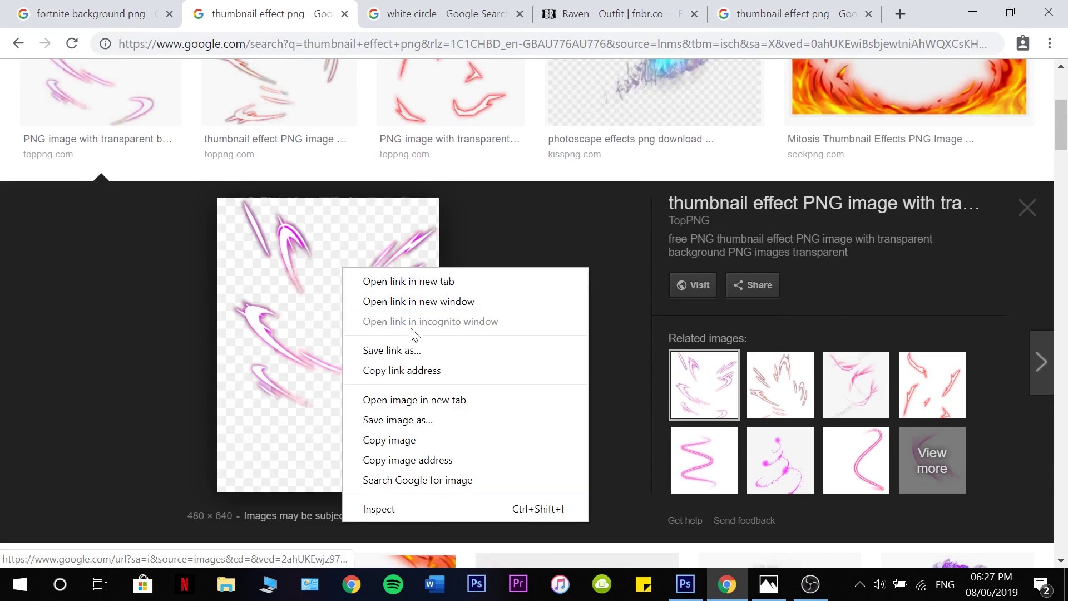
left_click(389, 440)
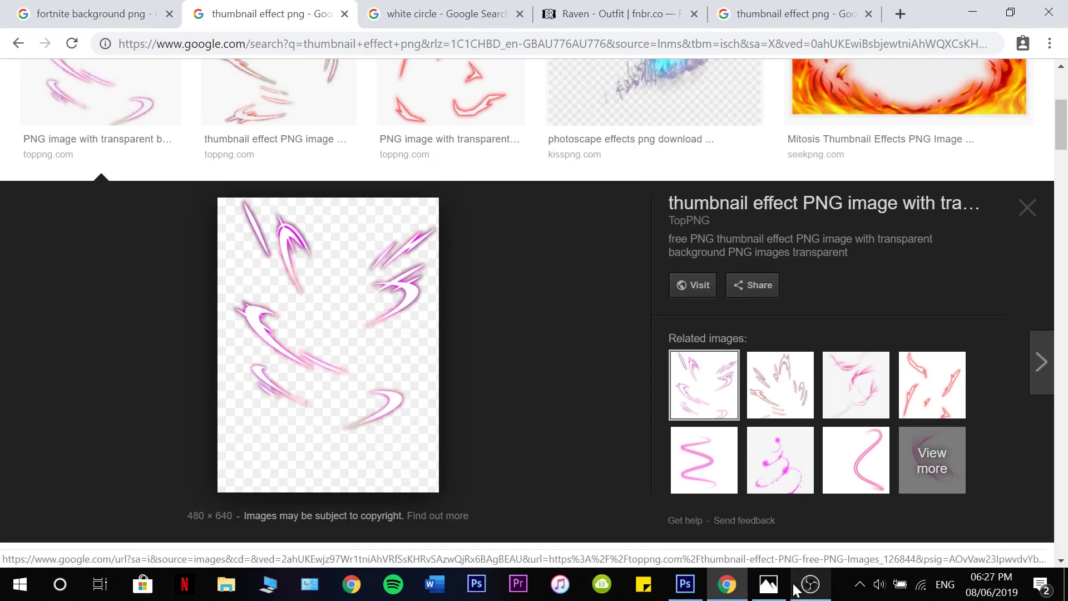
Switch to Photoshop, paste the streaks as a new layer and set its blend mode to Linear Dodge (Add)
left_click(685, 584)
key("ctrl+v")
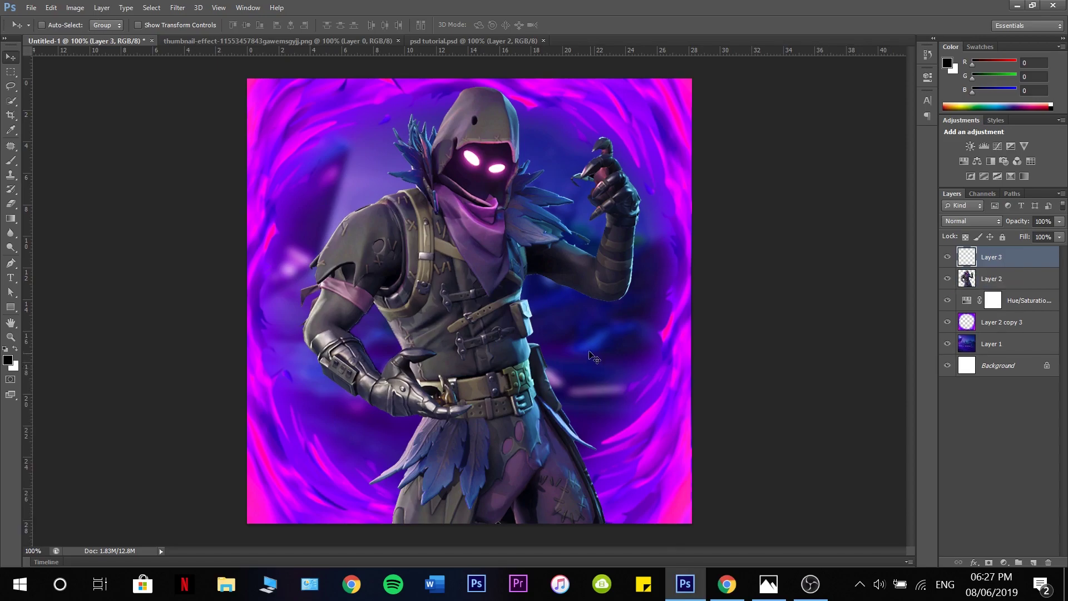
left_click(983, 223)
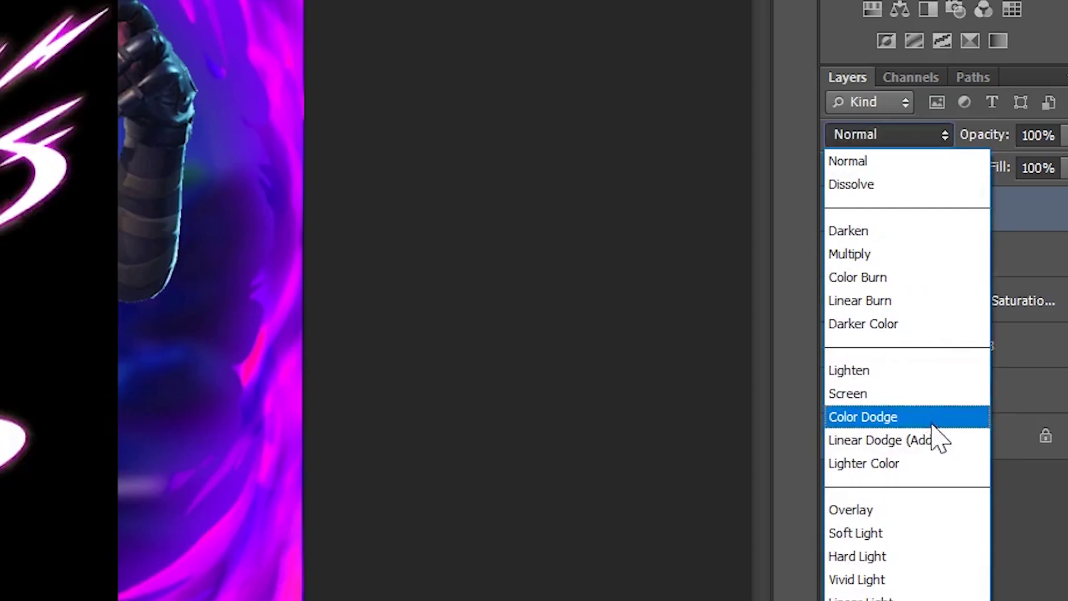
left_click(993, 368)
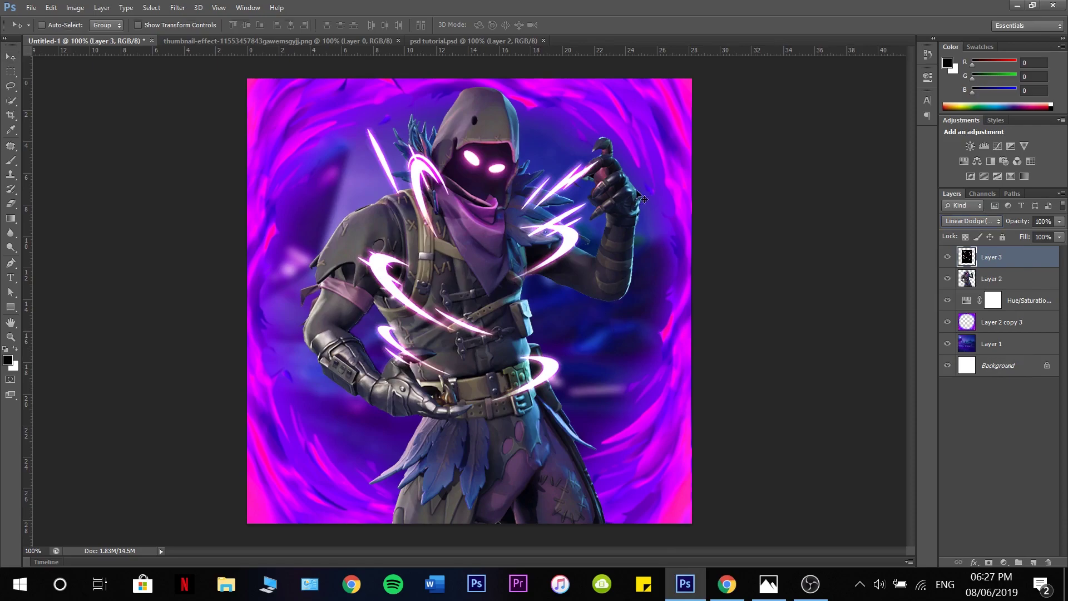
Enlarge the streaks so they spread across most of the canvas and move their layer directly beneath Raven
key("ctrl+t")
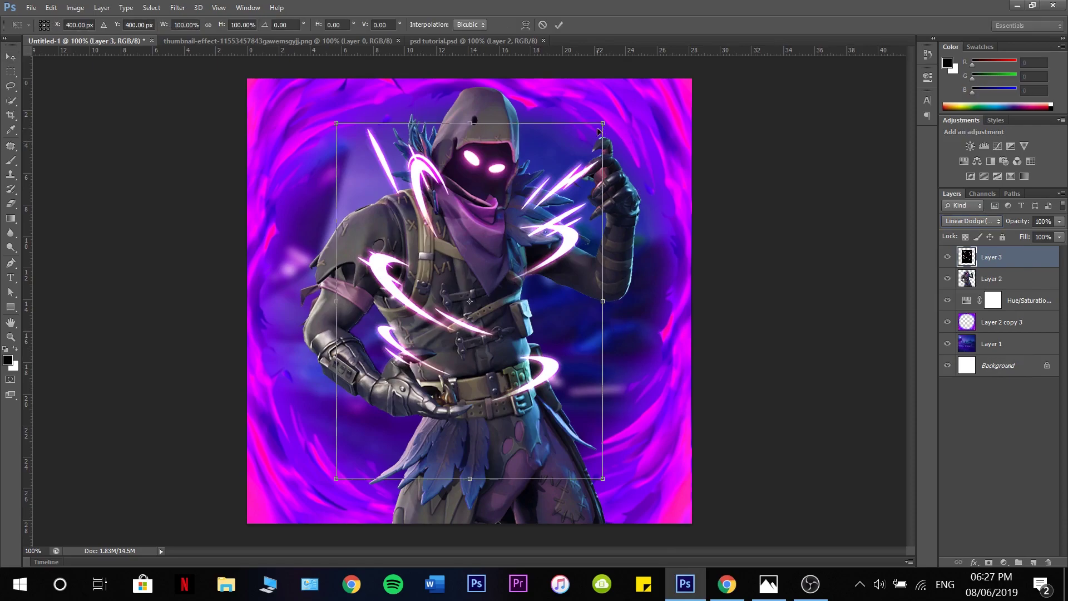
left_click_drag(604, 121, 714, 92)
left_click_drag(646, 148, 566, 239)
left_click_drag(632, 68, 646, 49)
left_click_drag(598, 150, 605, 179)
key("Return")
left_click_drag(999, 257, 1013, 289)
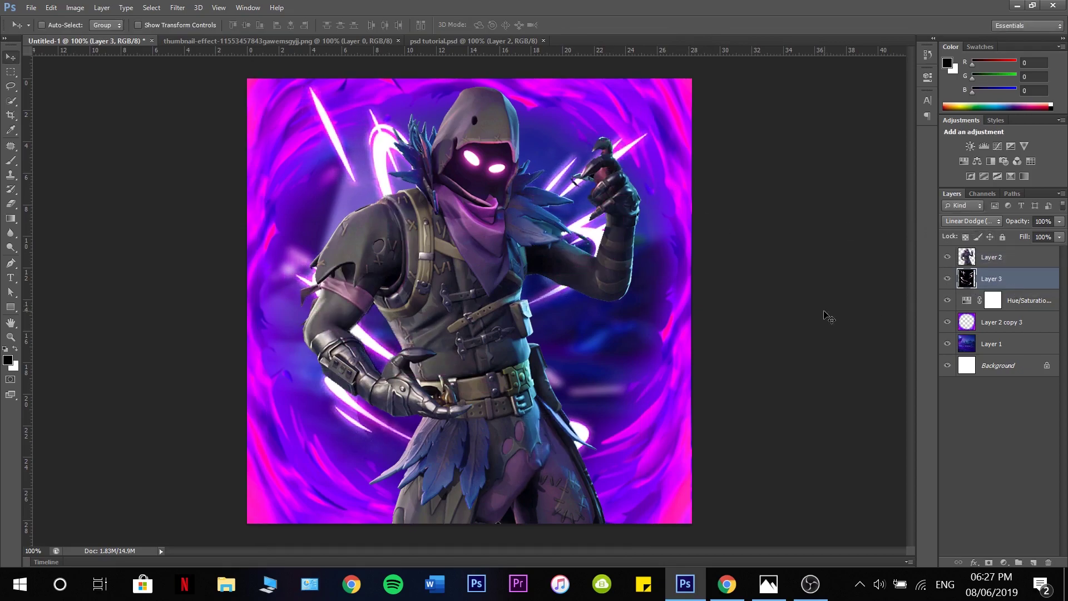
key("ctrl+t")
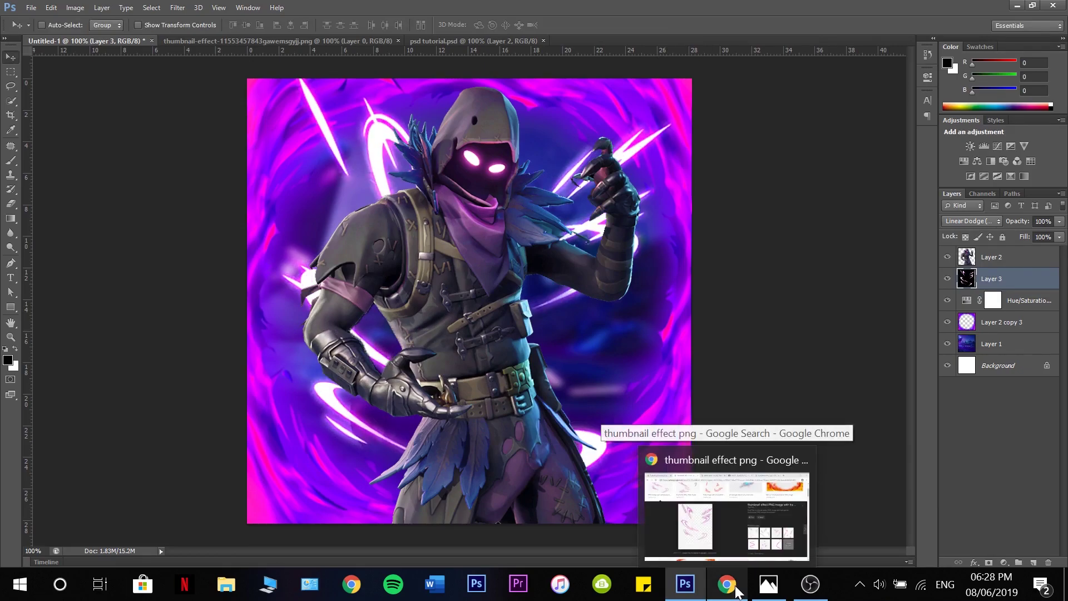
Switch to Chrome and copy the blue energy burst image titled "Blue Effect Png" from the image results
left_click(723, 514)
scroll(465, 234, "down", 5)
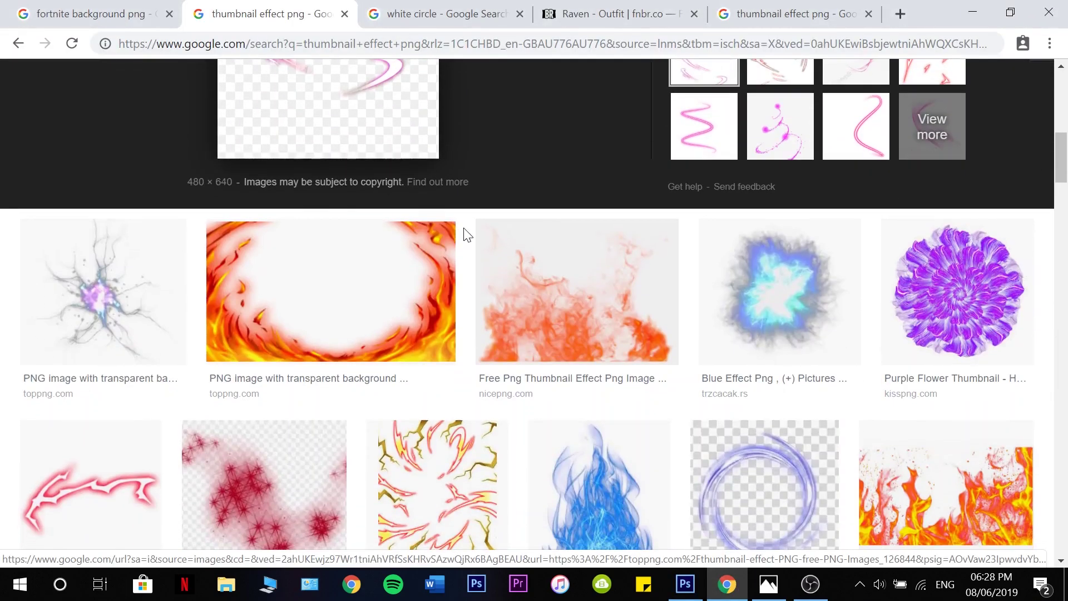
left_click(756, 328)
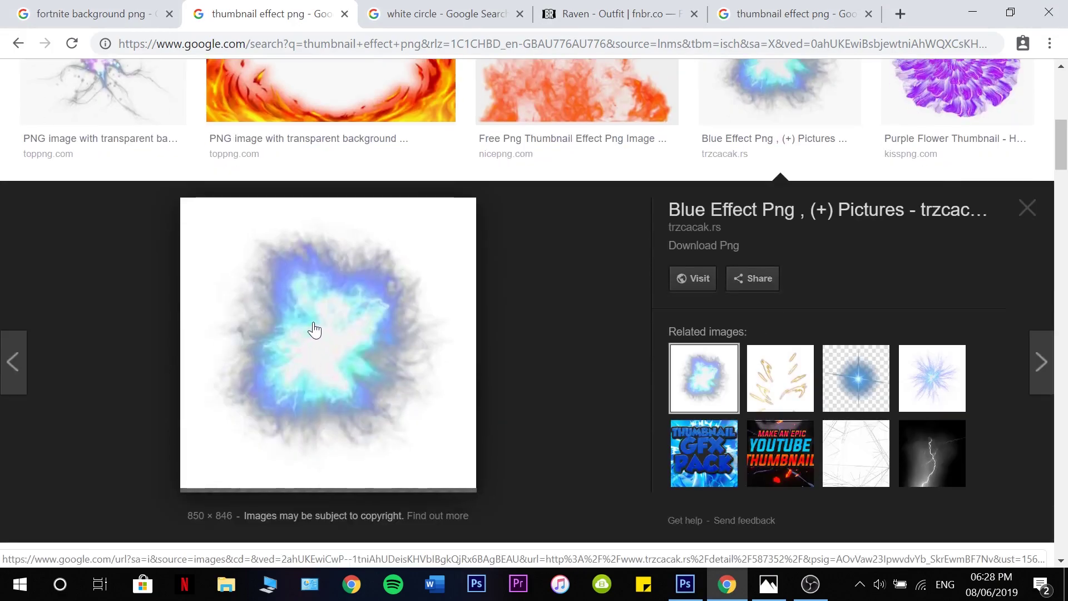
right_click(336, 384)
left_click(409, 293)
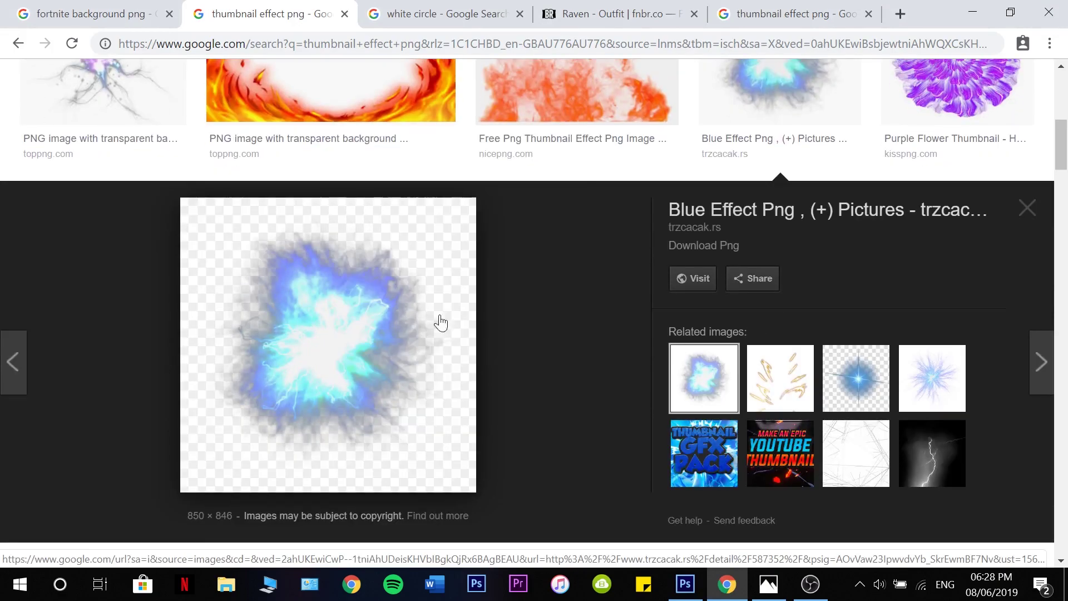
Switch to Photoshop, paste the energy burst as a new layer and scale it down to about 70%
left_click(684, 584)
key("ctrl+v")
key("ctrl+t")
left_click_drag(247, 79, 371, 191)
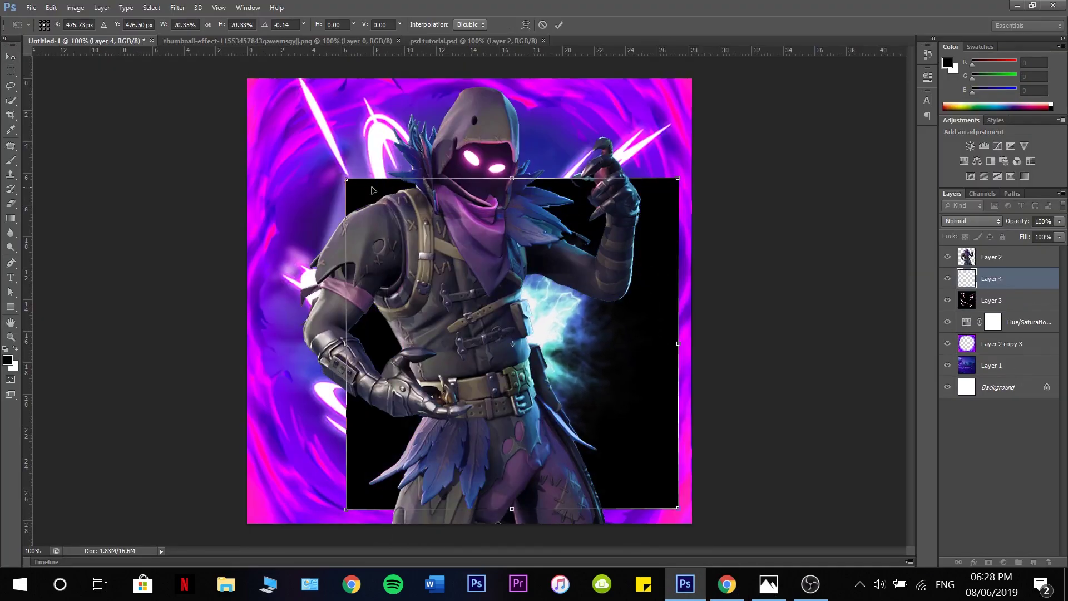
key("Return")
Move the energy burst layer above Raven and set its blend mode to Linear Dodge (Add)
left_click_drag(989, 277, 989, 253)
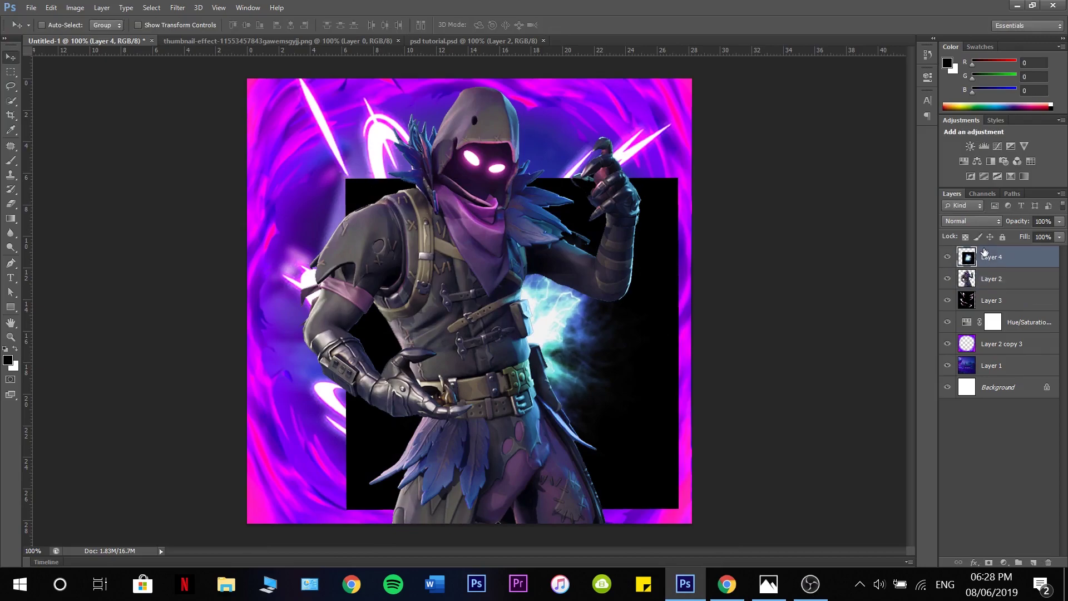
right_click(10, 160)
left_click(56, 158)
left_click(970, 221)
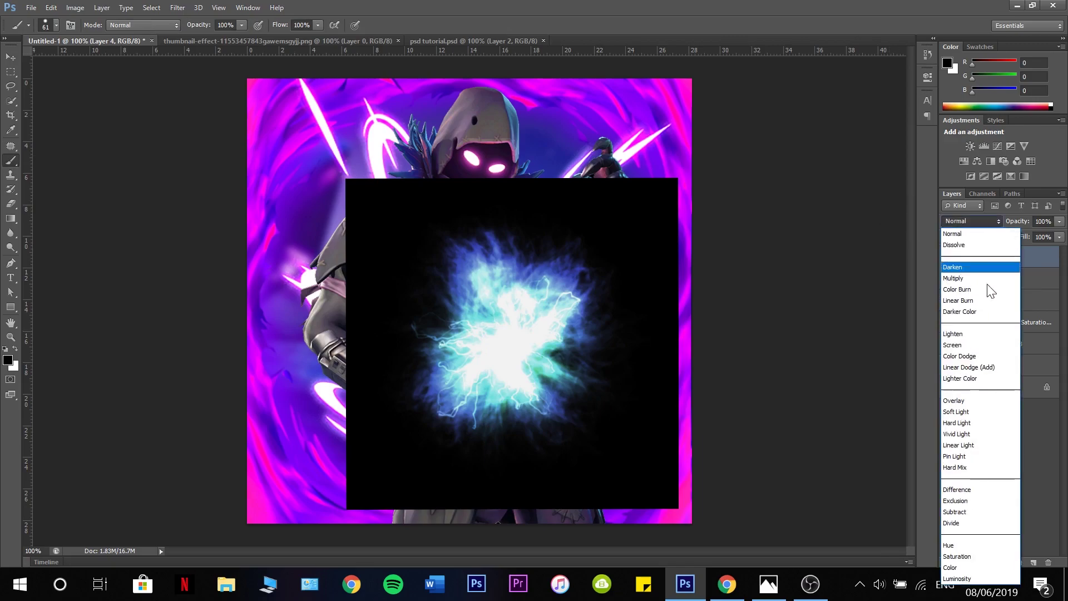
left_click(988, 365)
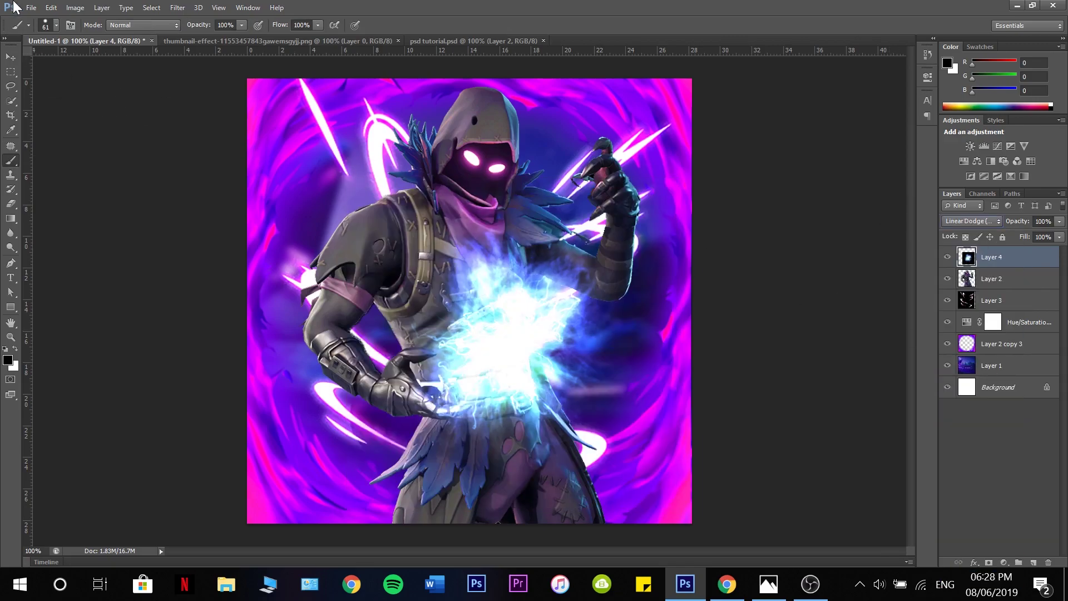
Recolor the energy burst from blue to purple by shifting its hue with a Hue/Saturation adjustment
left_click(75, 8)
mouse_move(107, 47)
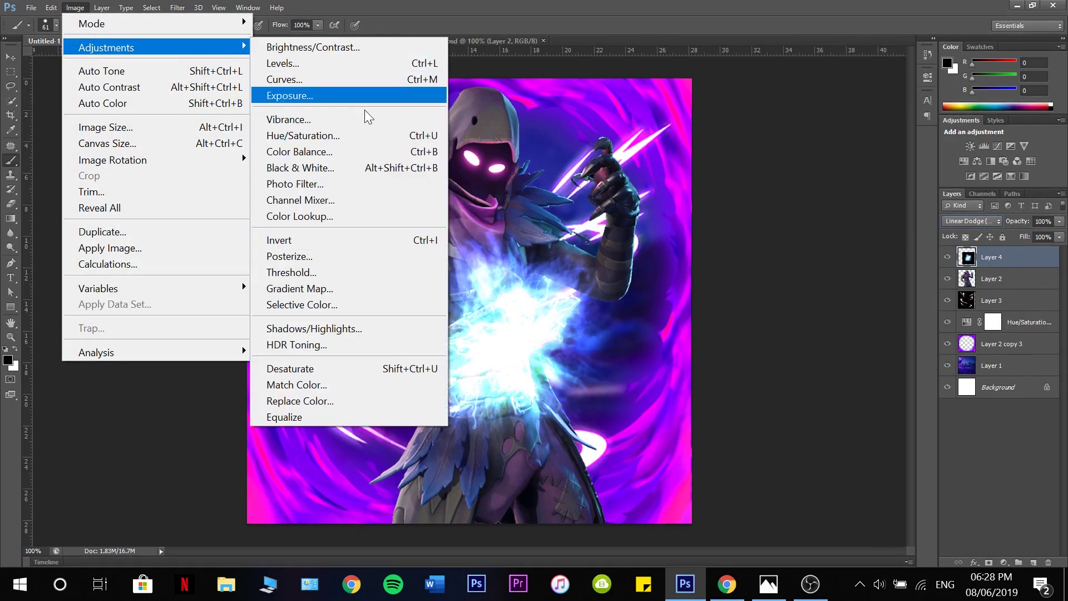
left_click(365, 136)
left_click_drag(767, 352, 800, 353)
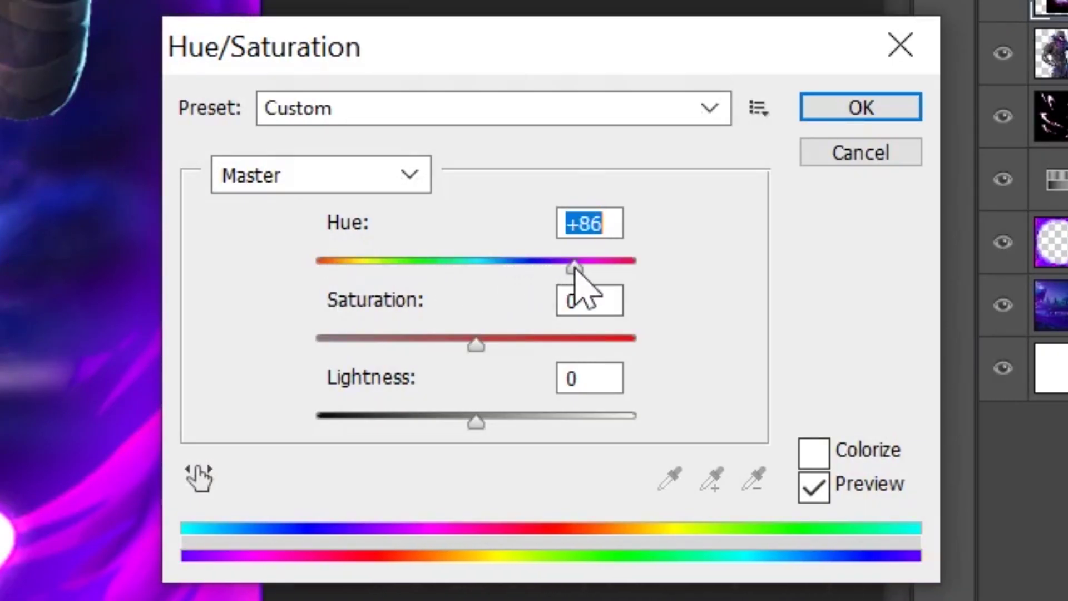
left_click_drag(575, 268, 554, 265)
left_click(861, 108)
Move the energy burst layer beneath Raven, enlarge it to about 123% and center it behind the torso
left_click_drag(1009, 257, 1019, 296)
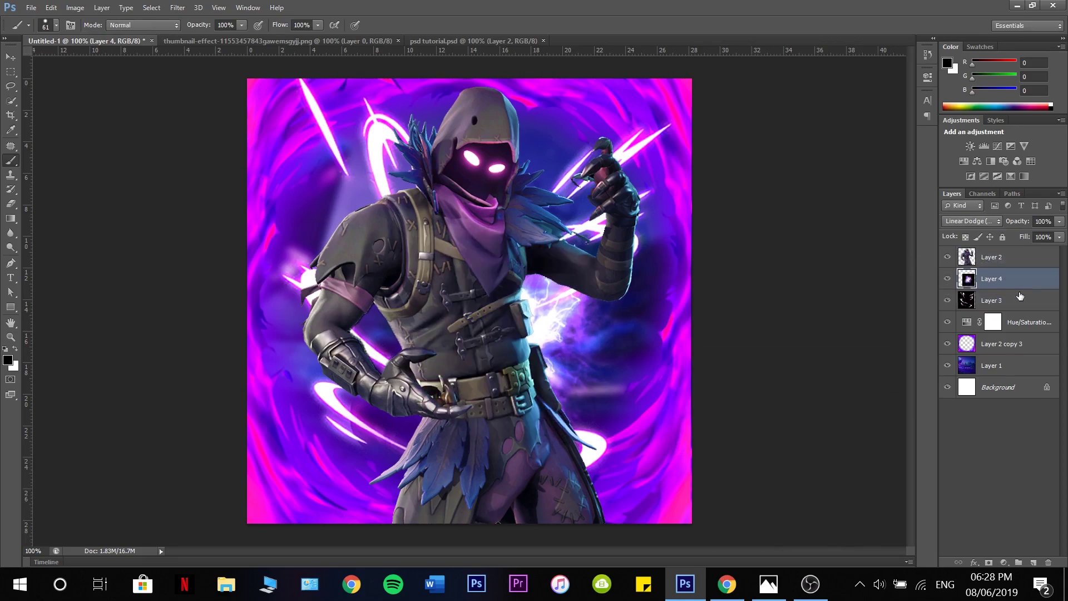
key("ctrl+t")
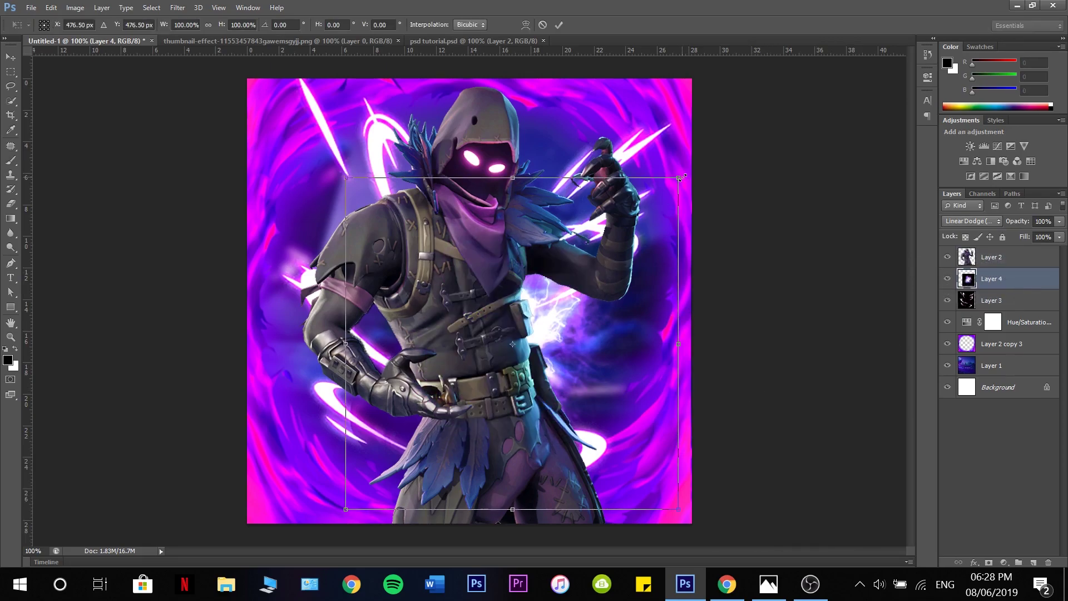
left_click_drag(682, 178, 784, 125)
left_click_drag(706, 175, 624, 189)
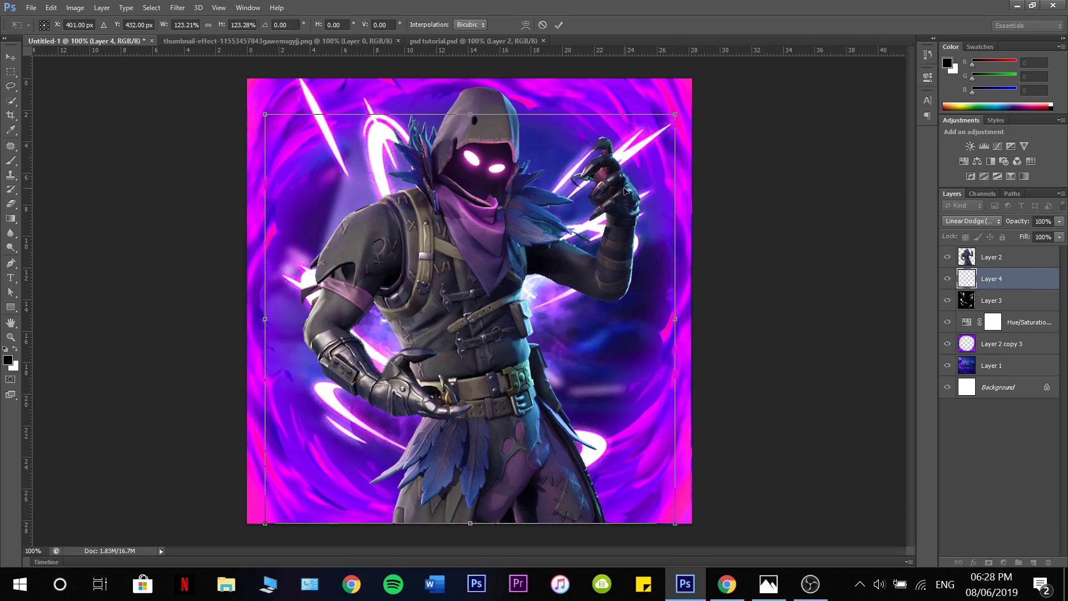
key("Return")
Lower the opacity of the energy burst layer and deselect all layers
key("b")
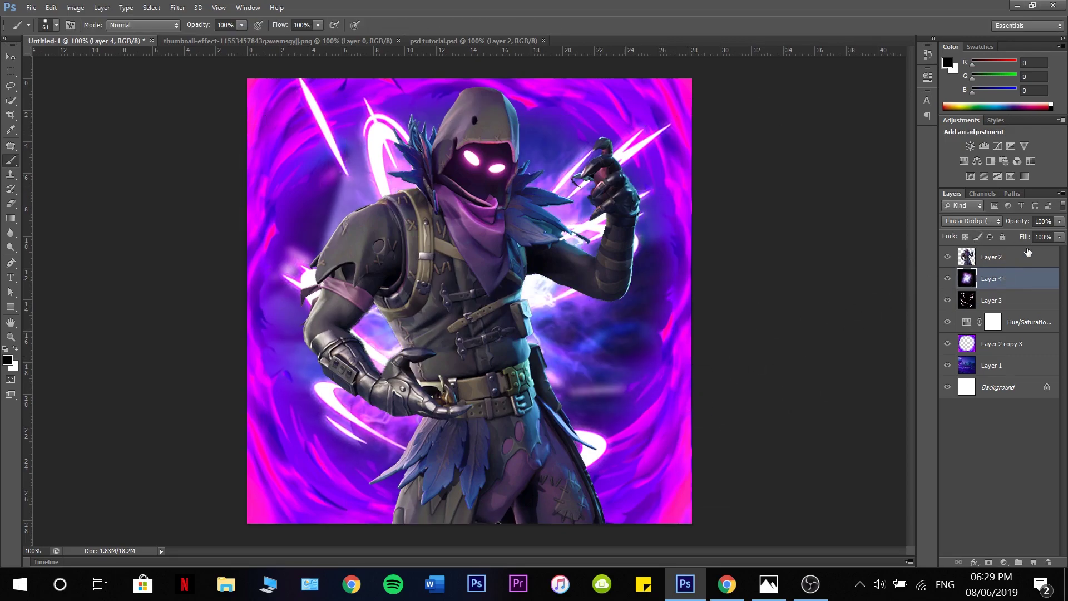
left_click(1059, 222)
left_click(1037, 495)
left_click(1037, 494)
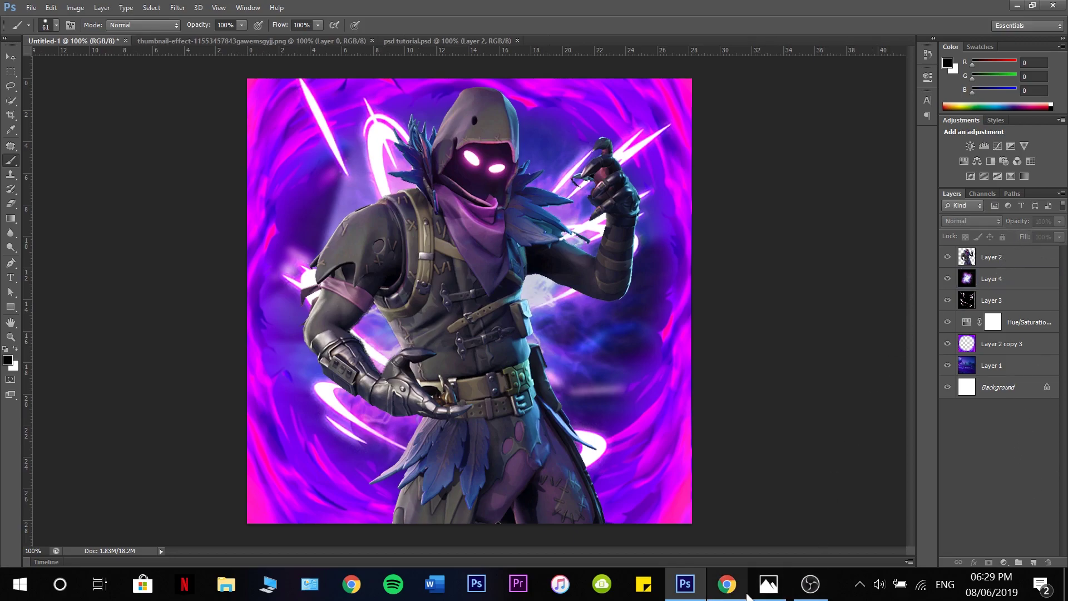
Switch to Chrome and copy the white ring on black titled "Circle Template" from the "white circle" image results
left_click(726, 584)
left_click(394, 15)
scroll(417, 231, "down", 4)
left_click(412, 231)
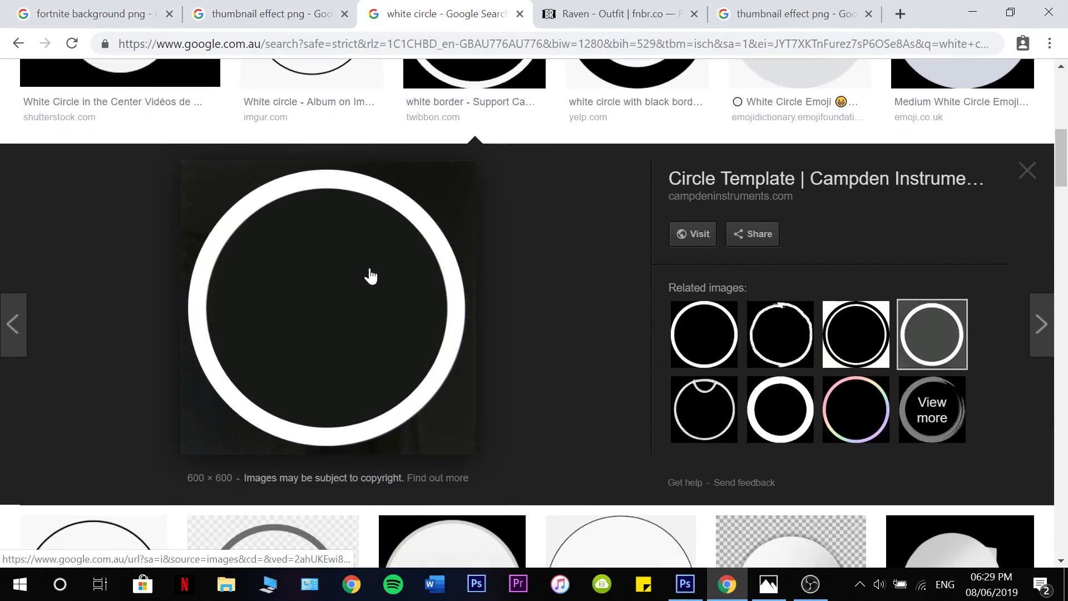
scroll(374, 280, "up", 4)
scroll(356, 334, "down", 4)
right_click(359, 333)
left_click(425, 251)
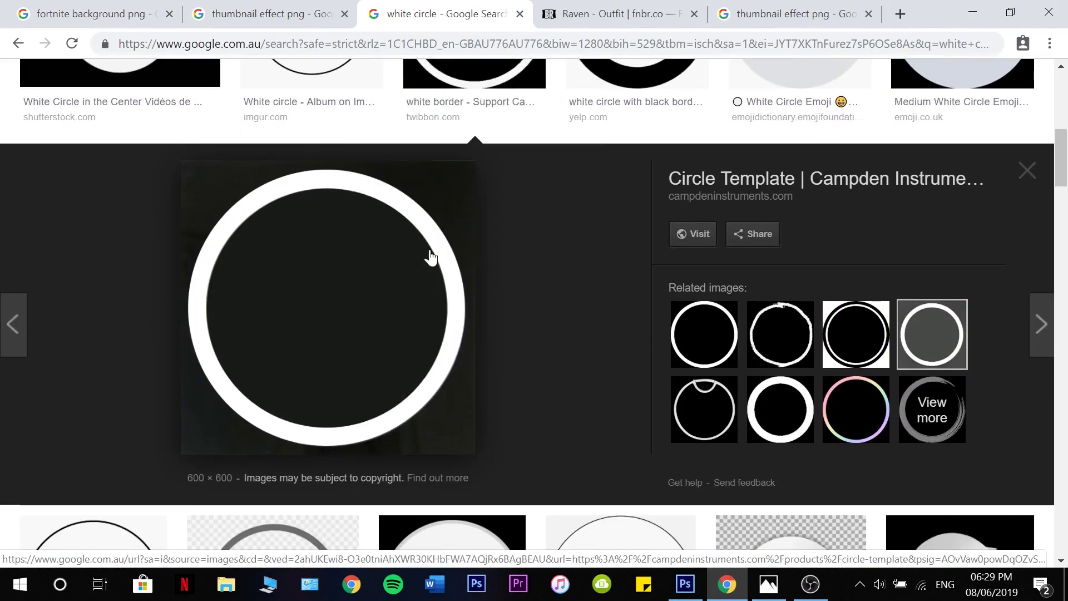
Paste the ring into the Photoshop document and delete its black areas outside and inside the circle using the Magic Wand tool
left_click(685, 584)
key("ctrl+v")
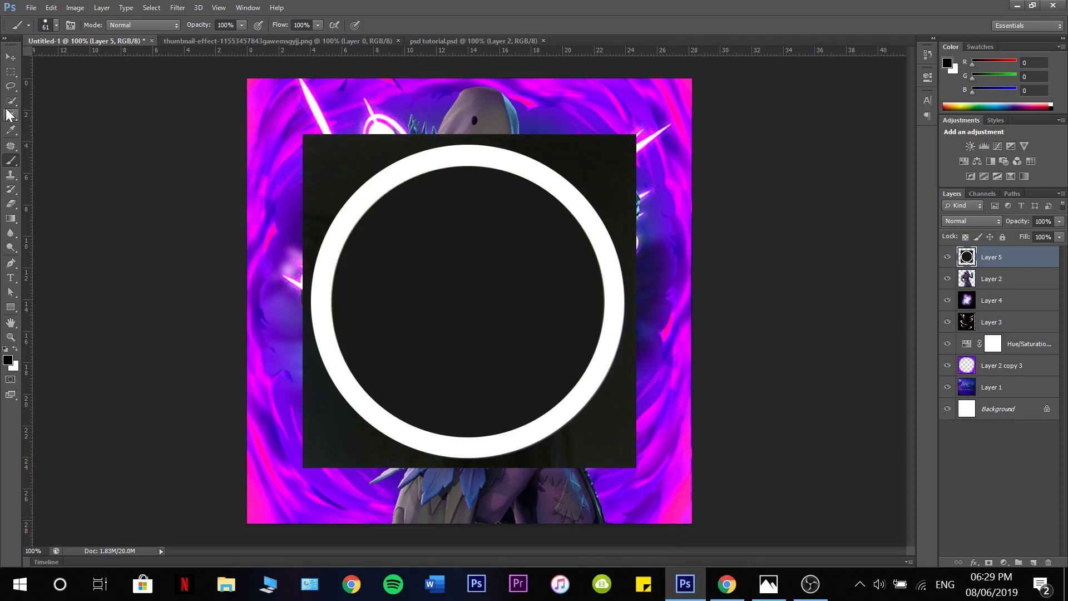
right_click(9, 105)
left_click(50, 114)
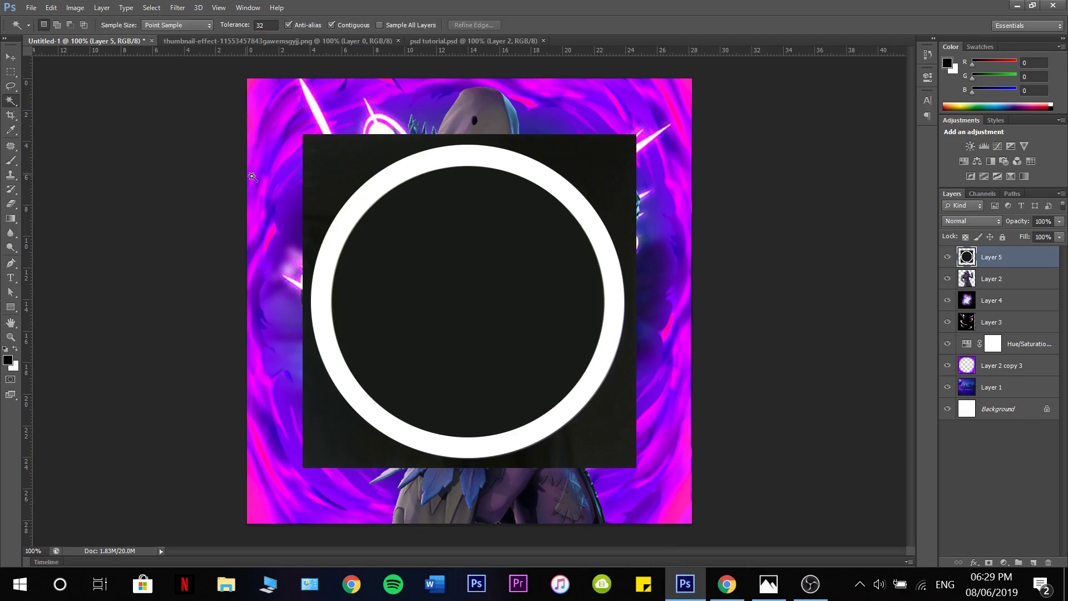
left_click(347, 160)
key("Delete")
left_click(476, 243)
key("Delete")
key("ctrl+d")
Move the white ring layer beneath Raven and enlarge the ring to about 122% so it surrounds the figure
key("ctrl+t")
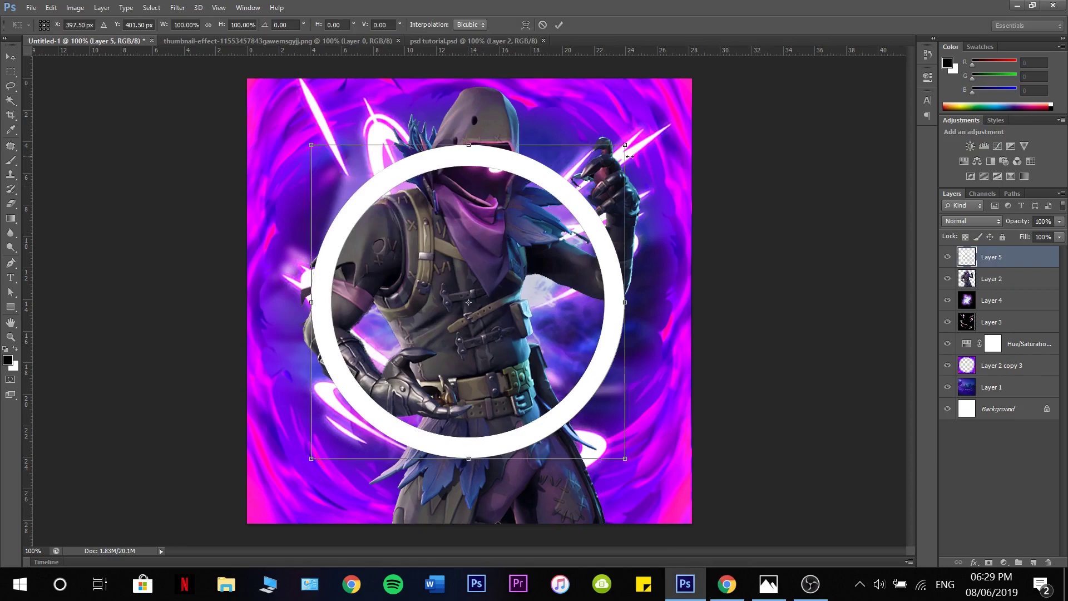
key("Return")
left_click_drag(1010, 265, 1004, 289)
key("ctrl+t")
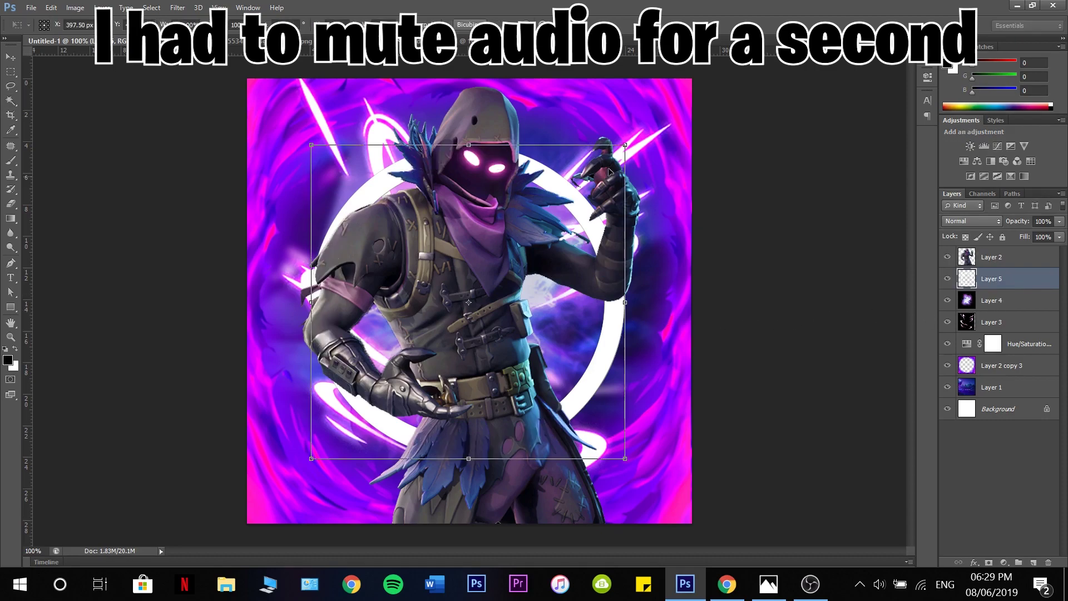
left_click_drag(626, 145, 739, 96)
left_click_drag(561, 208, 522, 257)
left_click_drag(263, 113, 282, 128)
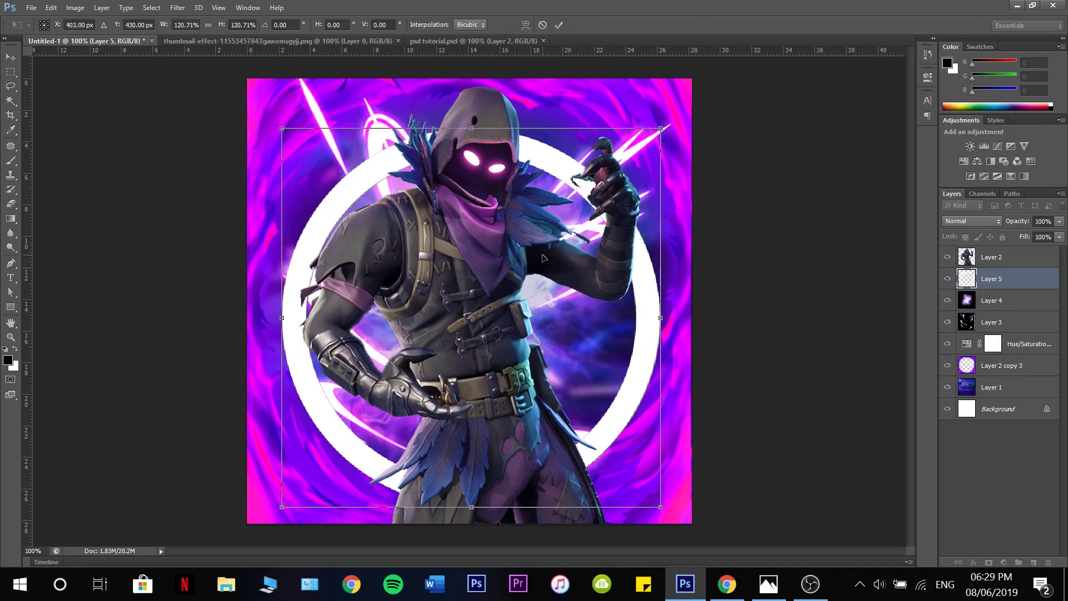
left_click_drag(660, 126, 664, 122)
key("Return")
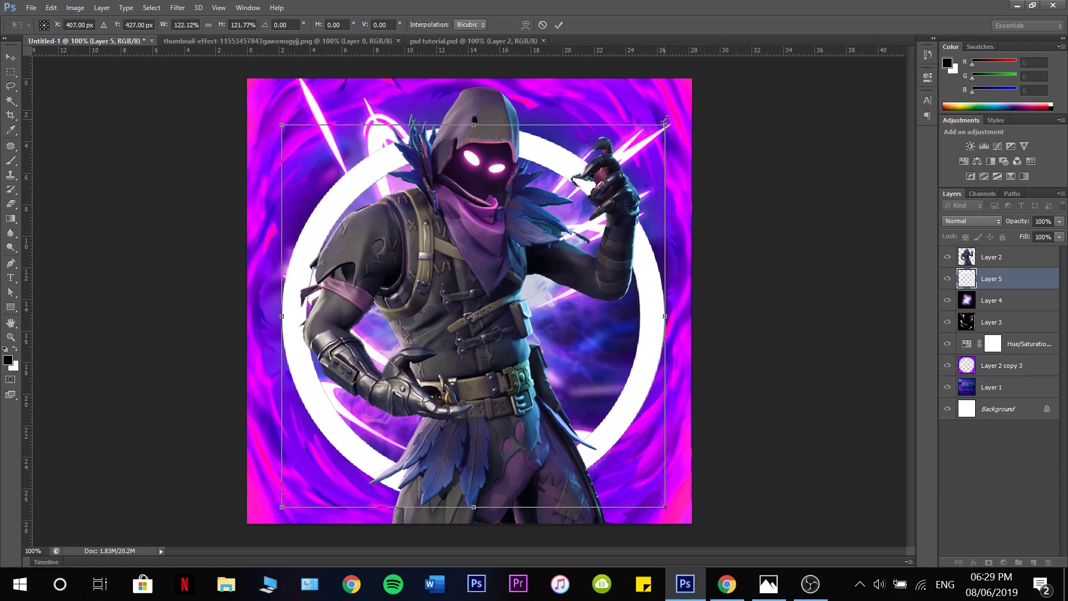
Align the white ring layer to the horizontal center of the whole canvas
key("w")
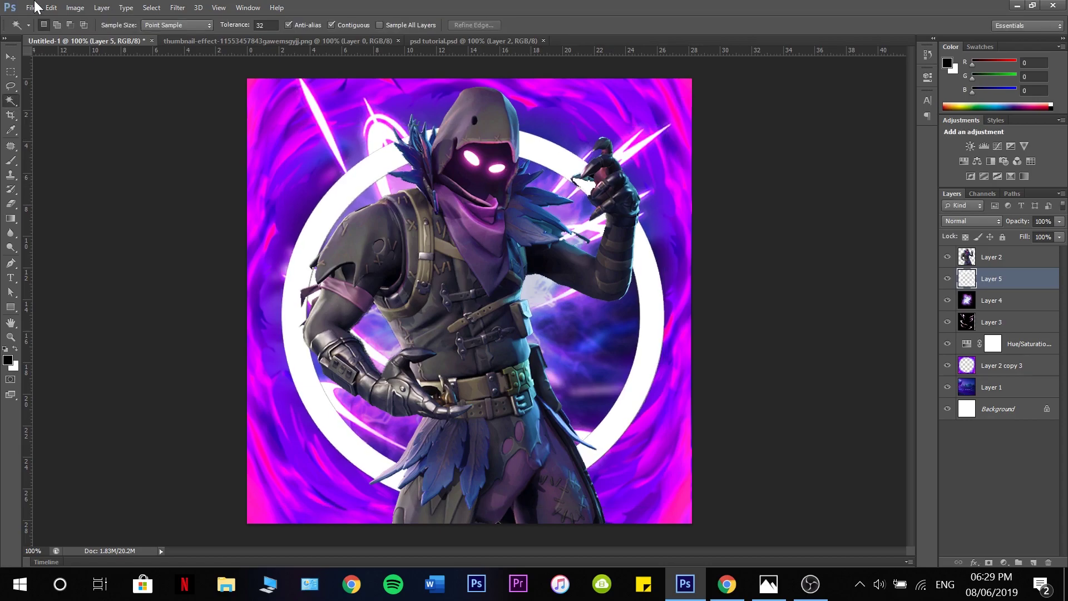
left_click(77, 7)
left_click(76, 8)
key("ctrl+a")
left_click(102, 8)
mouse_move(267, 414)
left_click(376, 483)
key("ctrl+d")
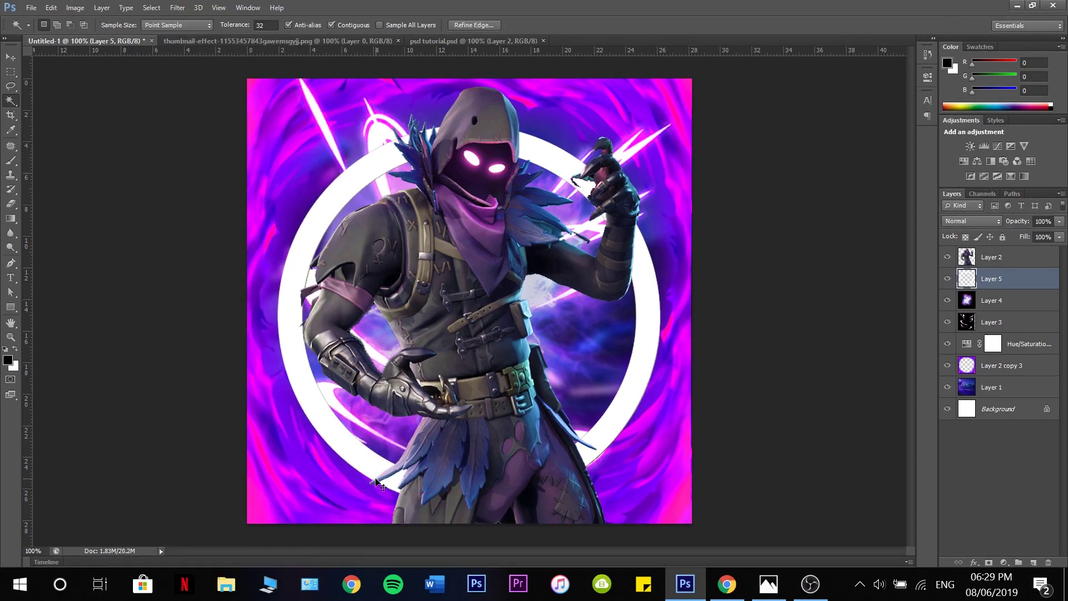
Move the white ring layer beneath Layer 3 and add a drop shadow with 53% opacity, 0 px distance, 13% spread and 13 px size
left_click_drag(996, 279, 997, 333)
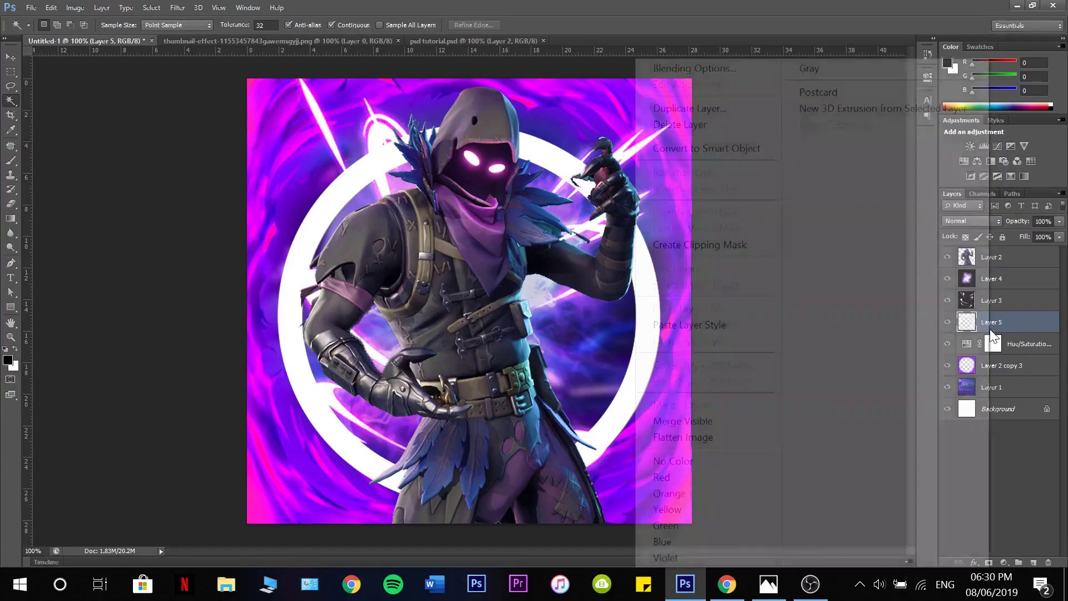
right_click(846, 384)
left_click(703, 67)
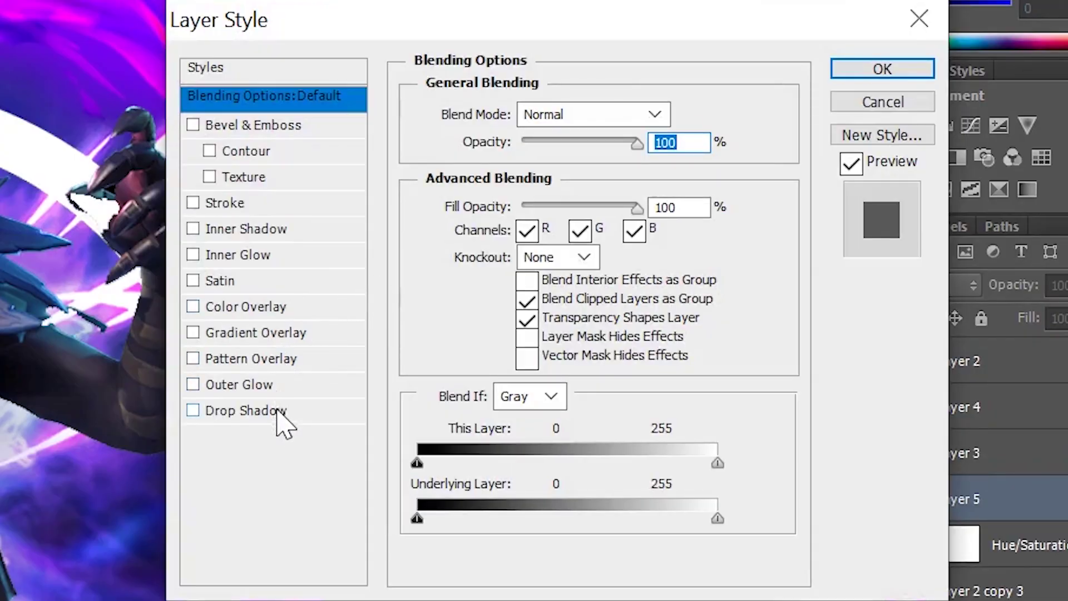
left_click(671, 282)
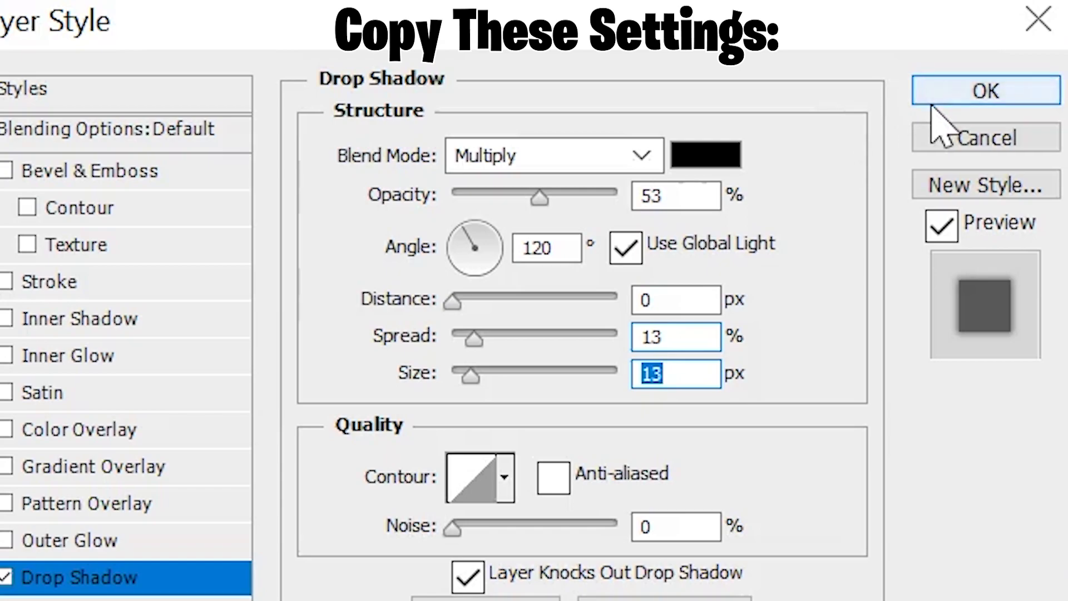
left_click(920, 94)
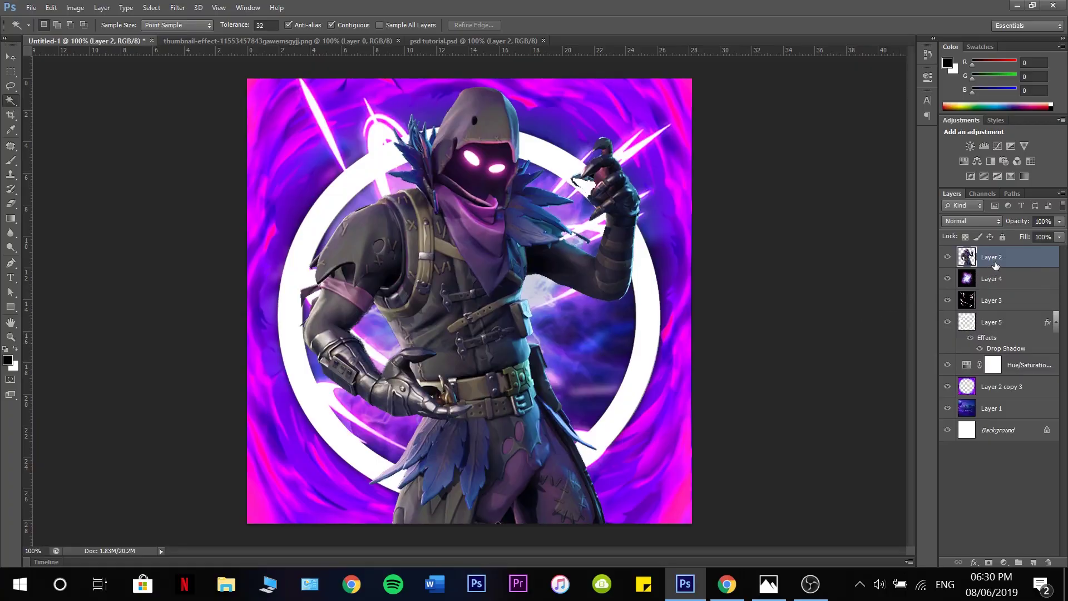
Add an outer glow to the Raven layer in purple #b600fc with 100% opacity, 0% spread, 98 px size and 68% range
right_click(1006, 255)
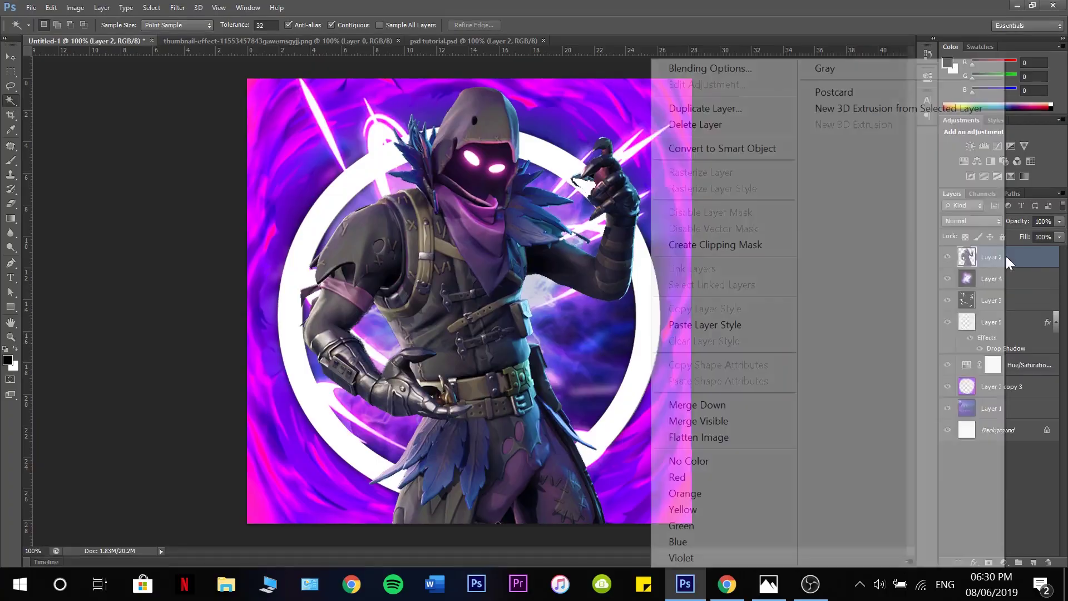
left_click(710, 63)
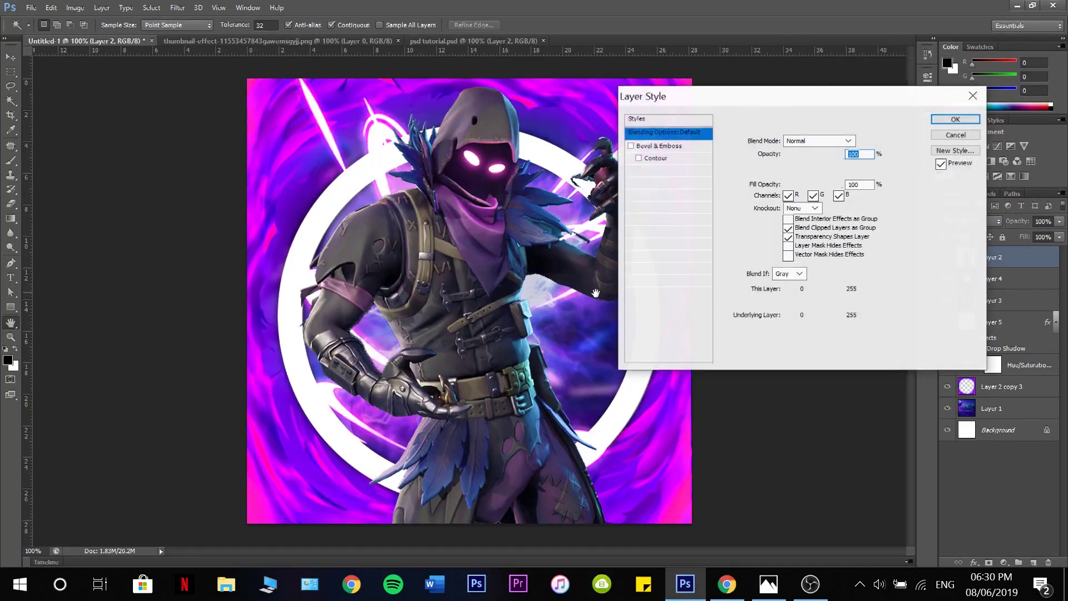
left_click(657, 269)
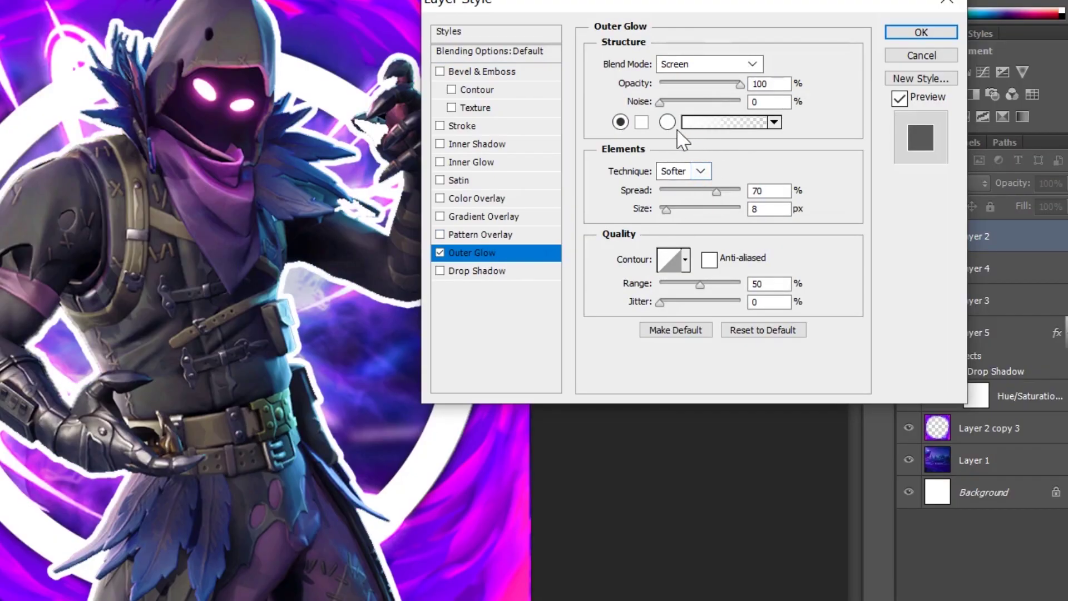
left_click(641, 122)
left_click(409, 567)
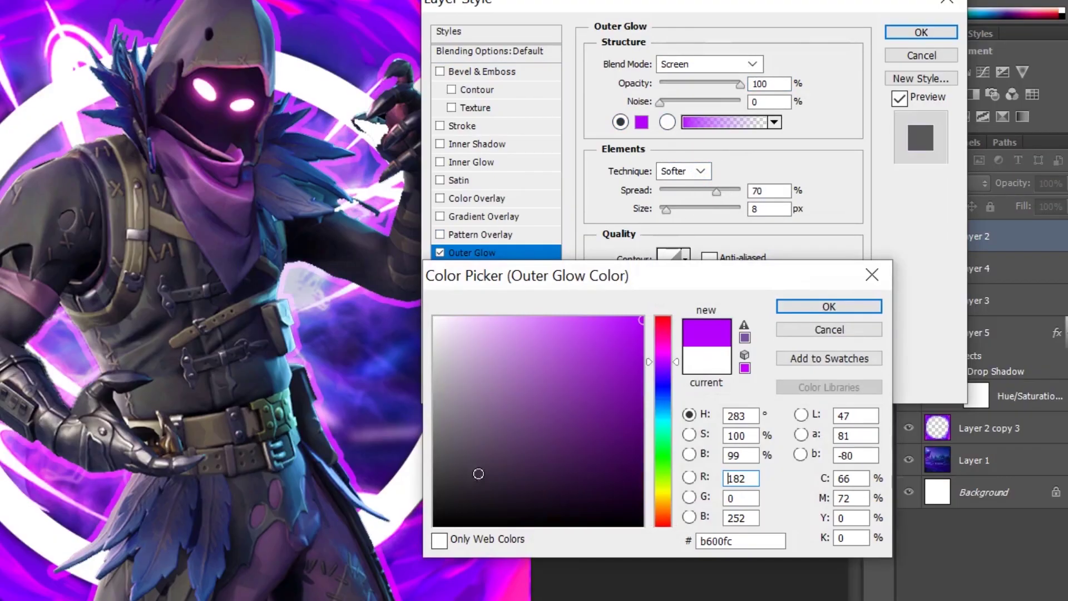
left_click(829, 307)
left_click_drag(717, 192, 581, 222)
left_click_drag(668, 212, 681, 215)
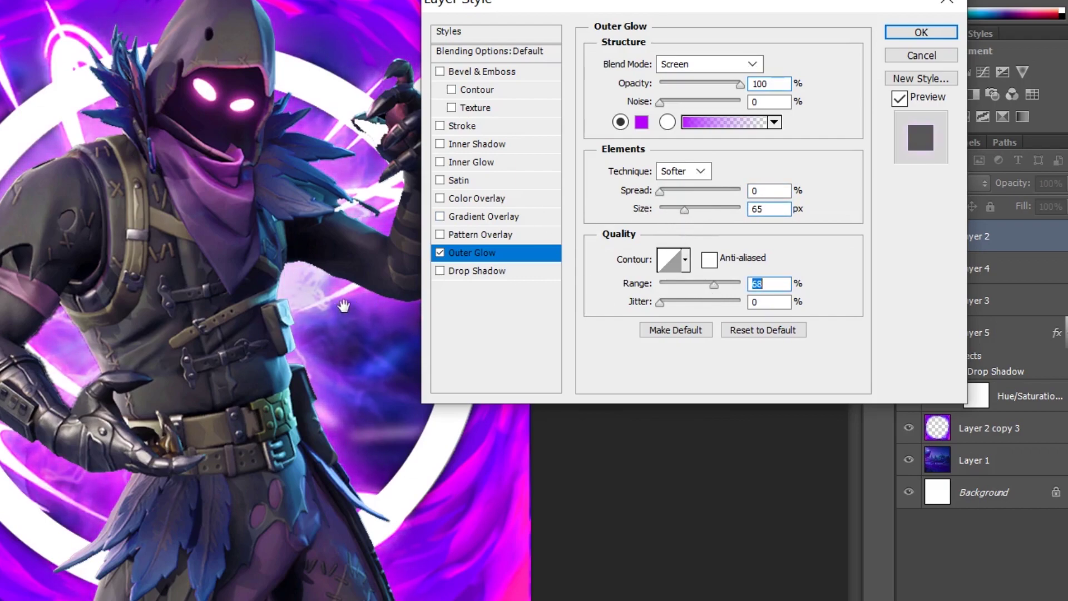
left_click_drag(684, 210, 694, 213)
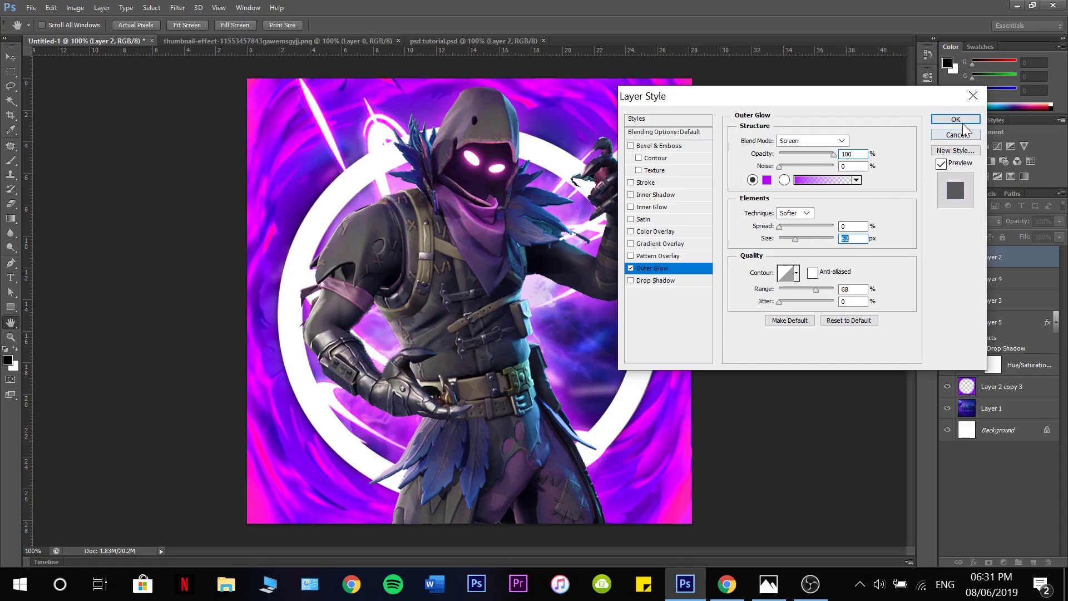
key("Return")
Add a drop shadow to the Raven layer with 14 px distance, 18% spread and 106 px size
right_click(1008, 257)
left_click(734, 70)
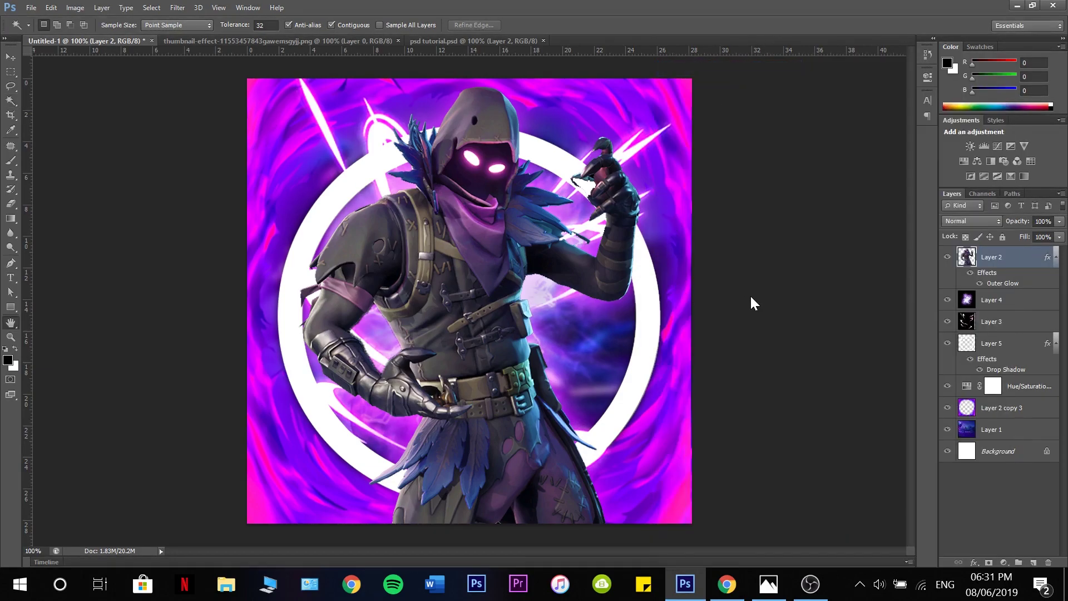
left_click(598, 307)
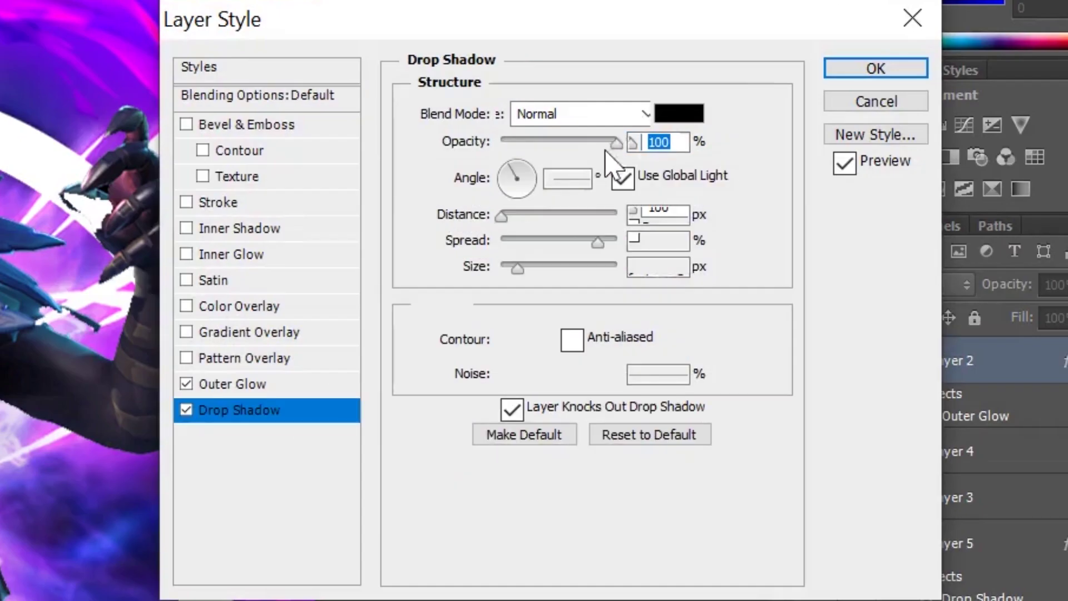
left_click(522, 241)
left_click(517, 216)
left_click(553, 266)
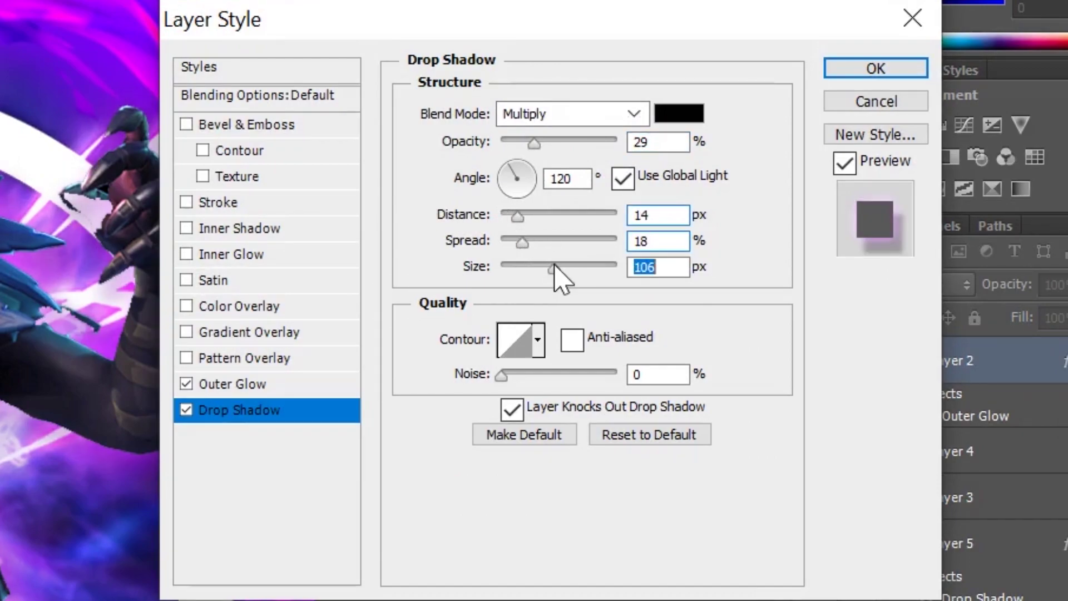
Strengthen Raven's drop shadow by raising its opacity, setting the distance to 21 px and slightly reducing the size
left_click_drag(534, 143, 565, 143)
left_click_drag(517, 216, 548, 216)
left_click_drag(565, 143, 628, 153)
mouse_move(506, 216)
left_mouse_down()
mouse_move(538, 214)
mouse_move(526, 216)
left_mouse_up()
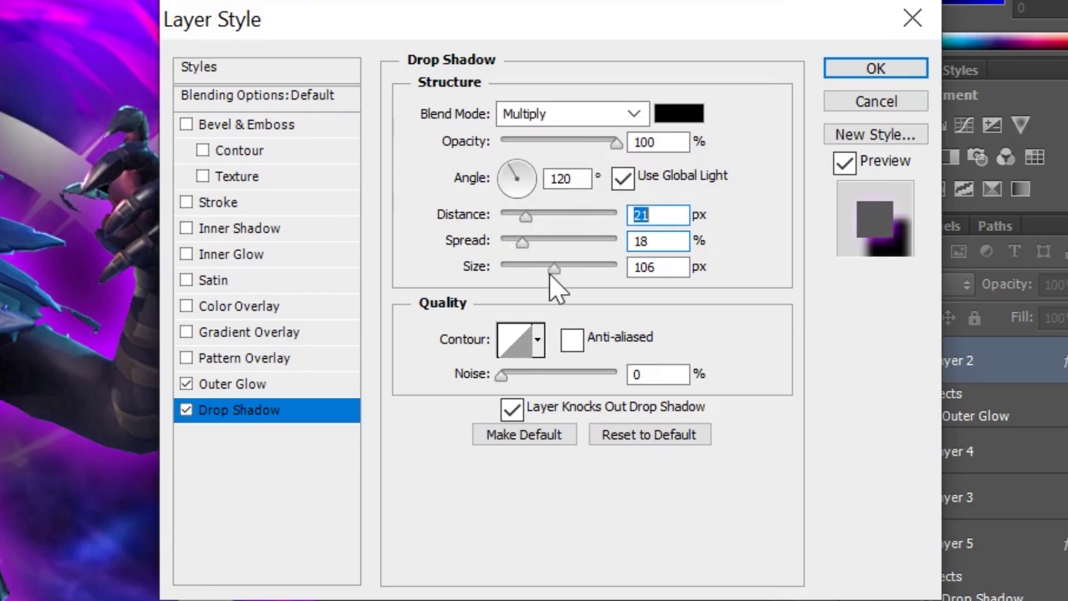
left_click_drag(552, 270, 542, 270)
left_click(596, 117)
left_click(609, 114)
left_click(582, 143)
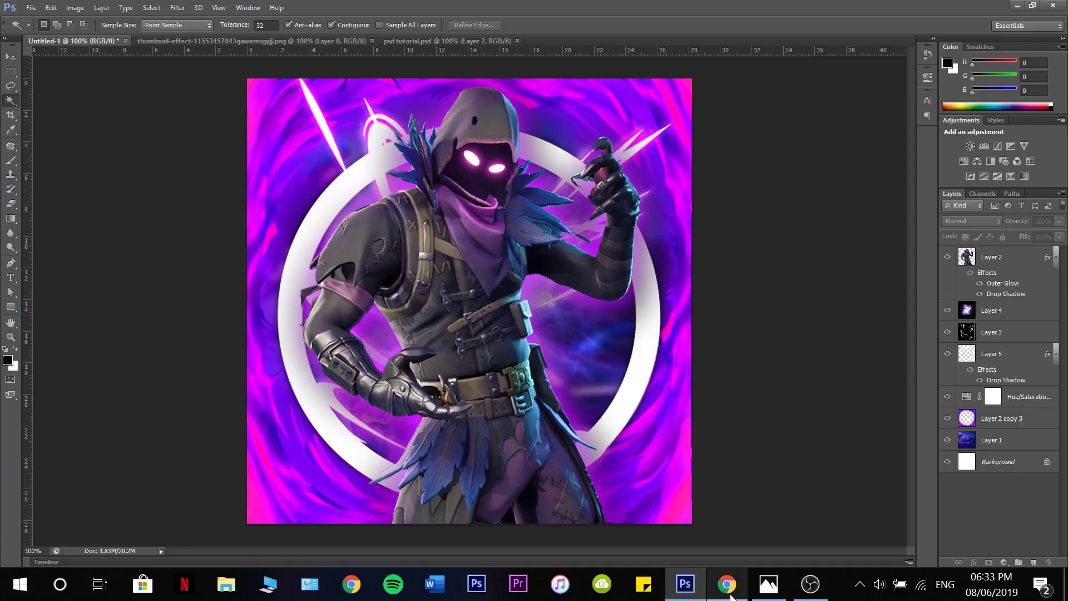
Switch to Chrome and search Google for "burbank font" in a new tab
left_click(727, 584)
left_click(901, 12)
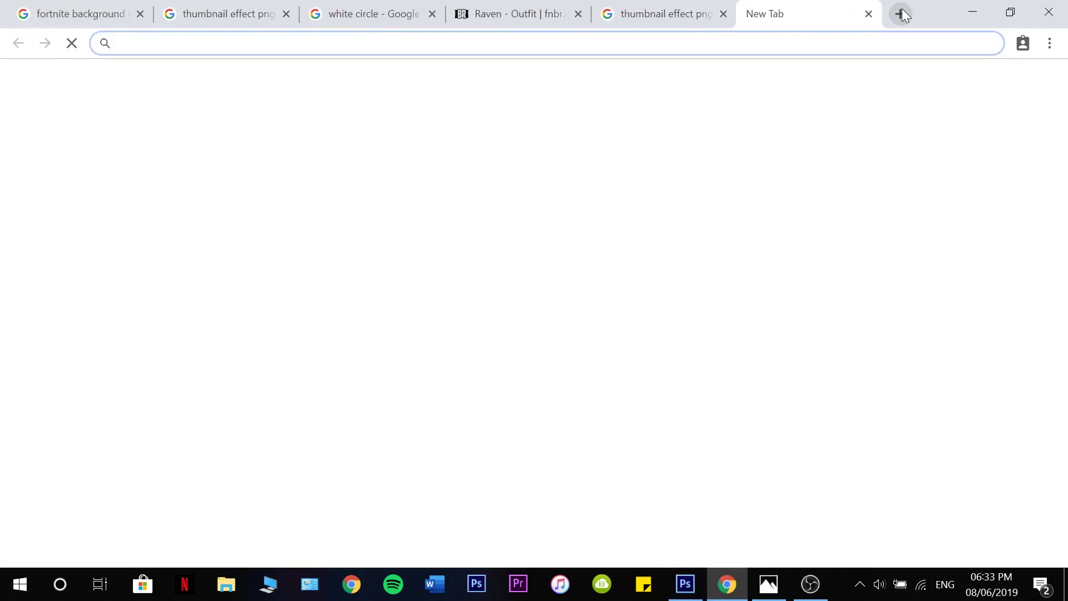
type("burbank font")
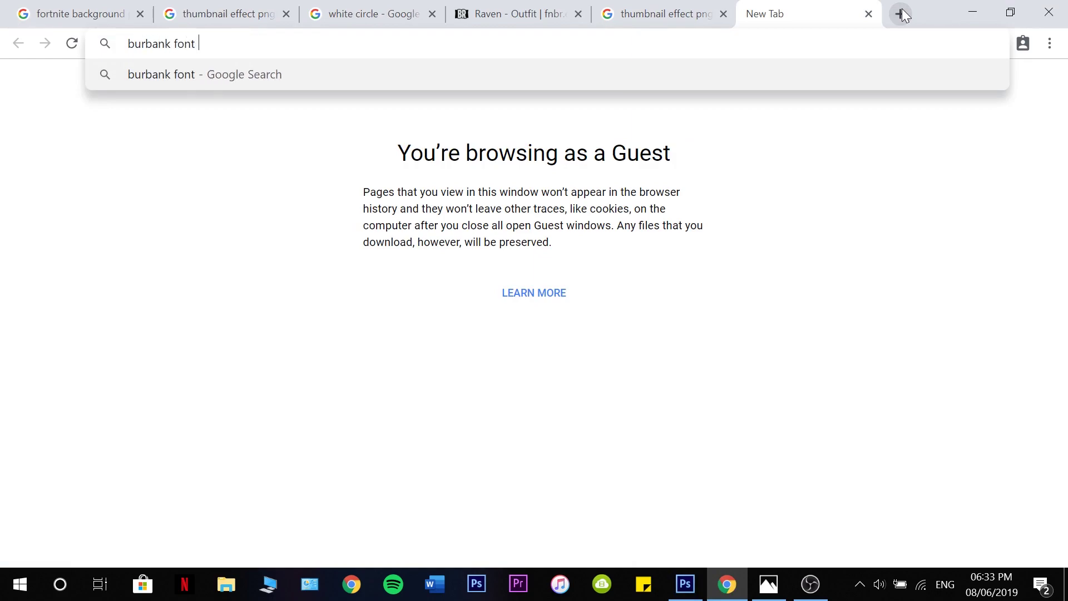
key("Return")
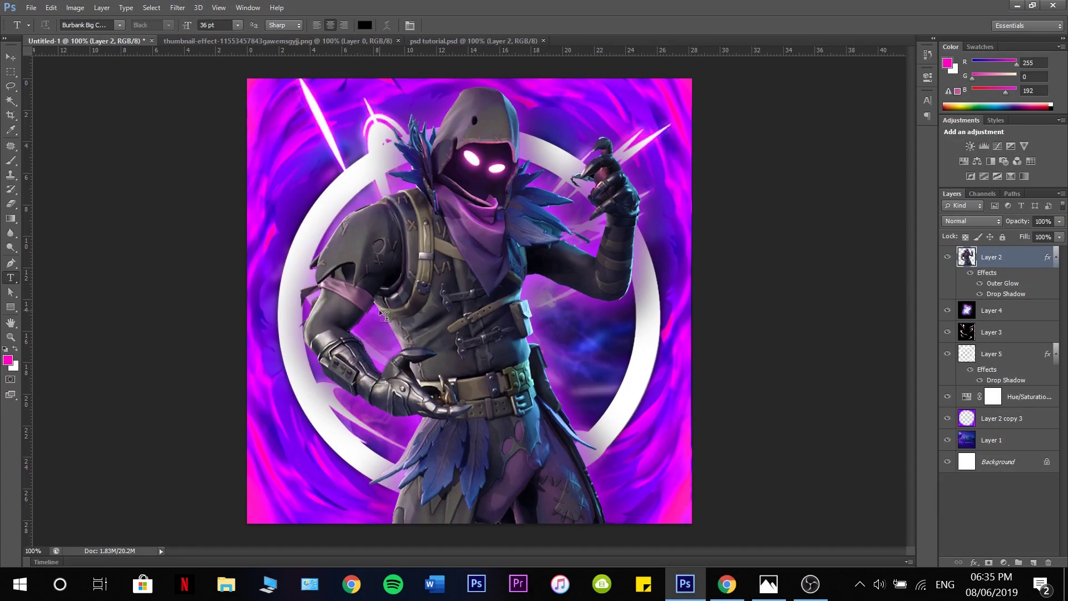
Add the text "YOUR" over Raven in the Burbank Big font at 36 pt and color it pinkish red #ff0054
left_click(385, 316)
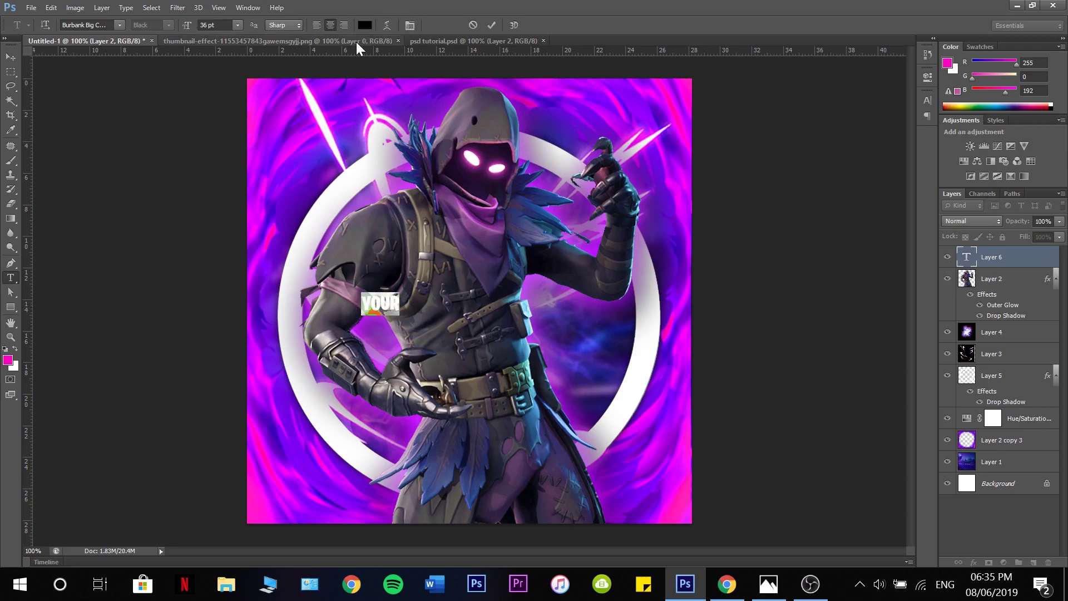
left_click(362, 24)
left_click(784, 319)
left_click_drag(741, 325, 840, 295)
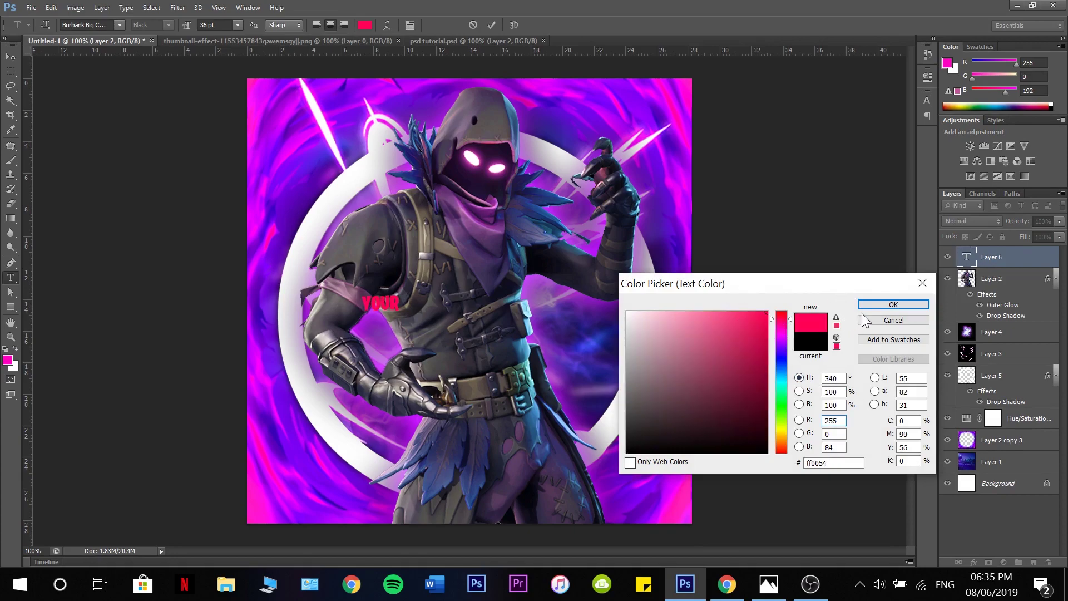
left_click(875, 306)
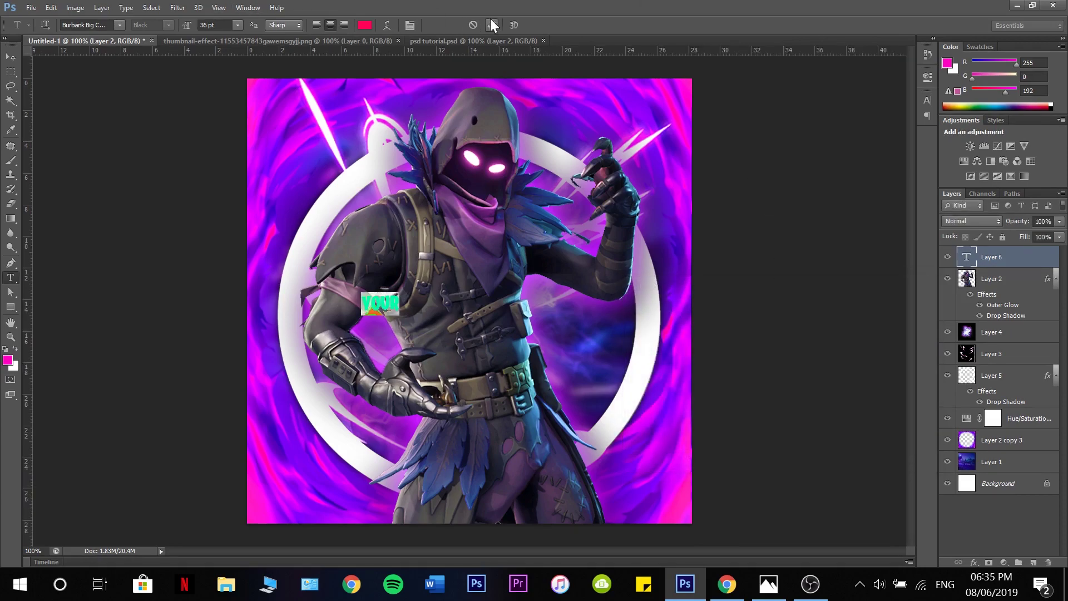
key("ctrl+t")
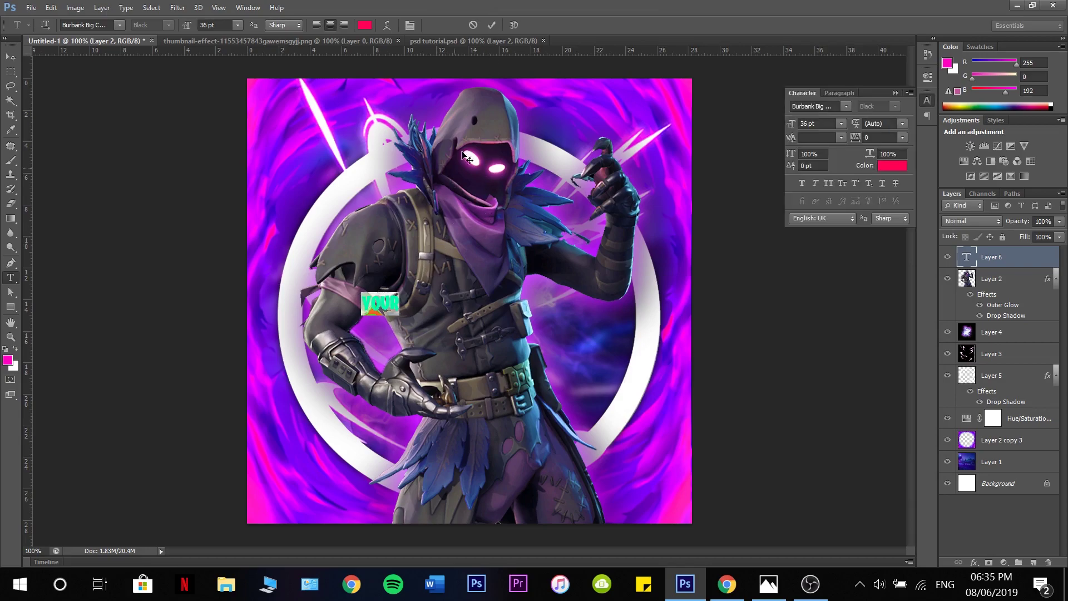
left_click(491, 25)
Enlarge the "YOUR" text to about 246 pt and place it centrally across Raven's torso
key("ctrl+t")
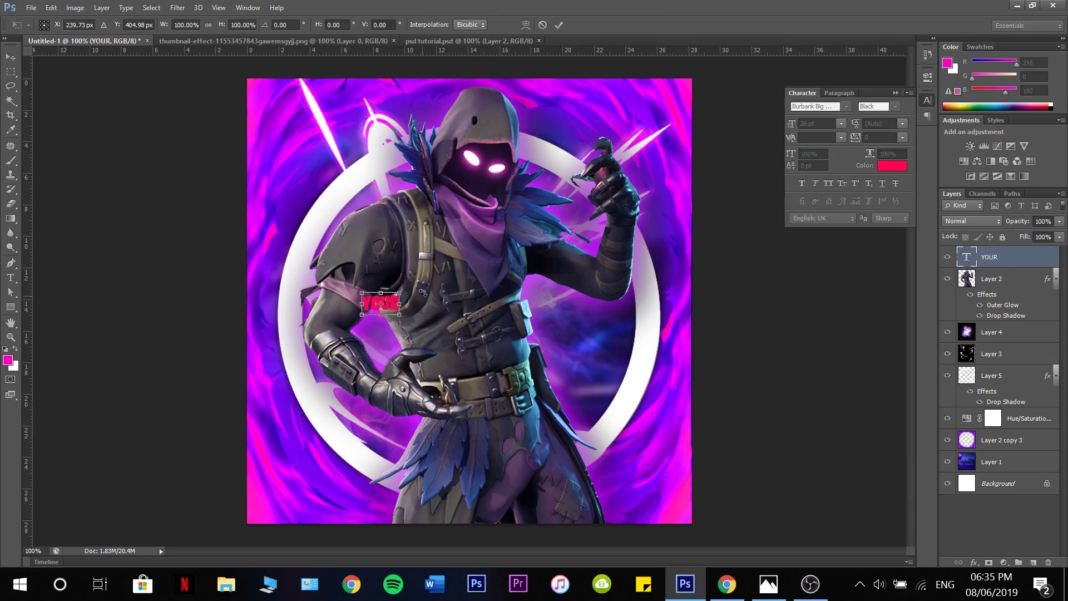
left_click_drag(419, 282, 529, 329)
key("Return")
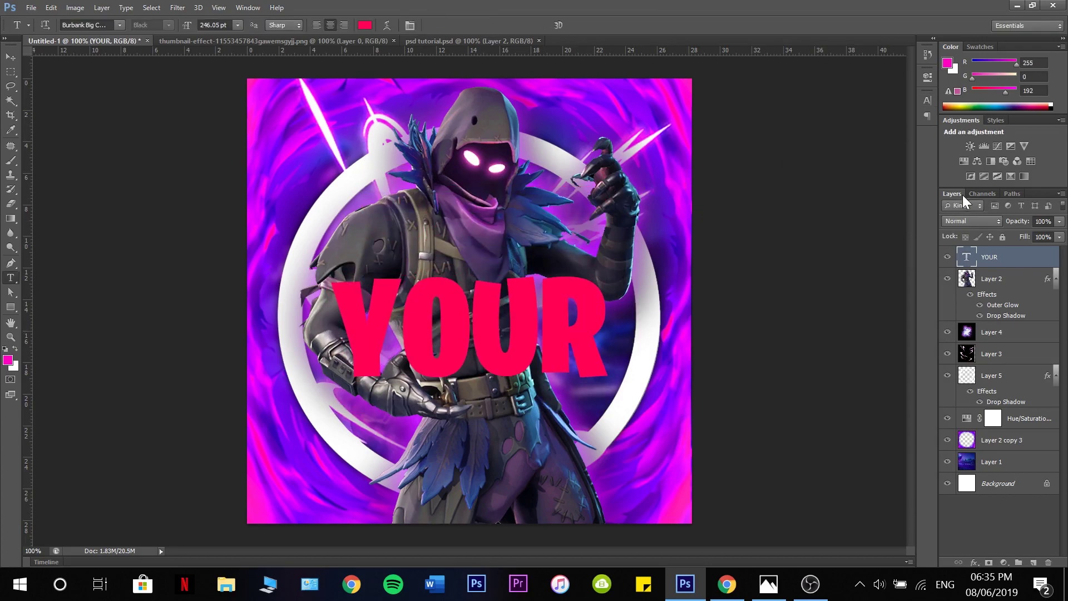
Add a drop shadow to the "YOUR" text with 100% opacity, 0 px distance, 31% spread and 27 px size
right_click(999, 274)
left_click(1012, 261)
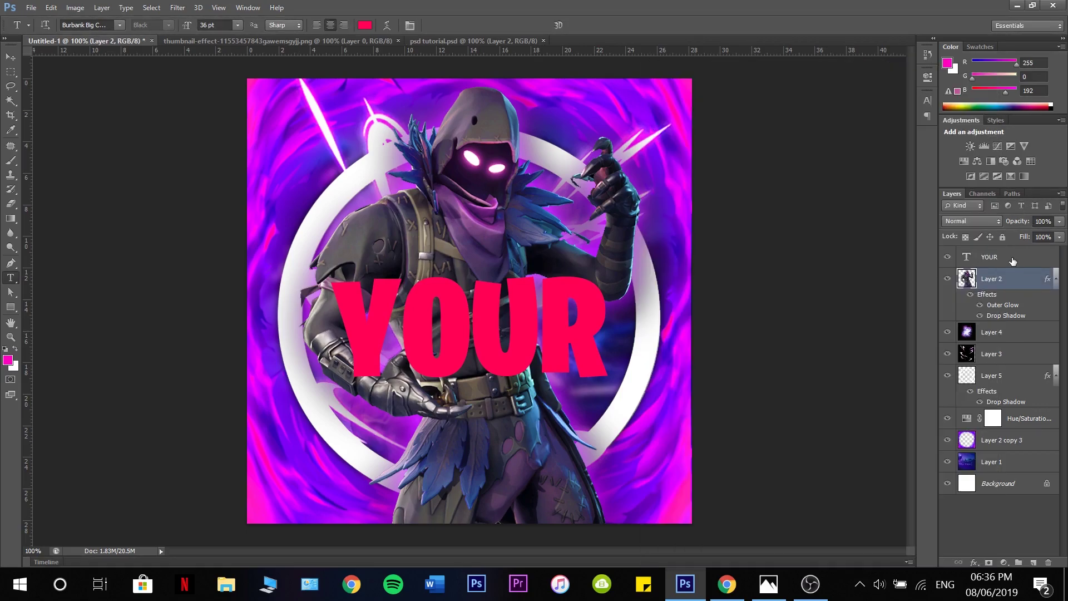
right_click(1012, 256)
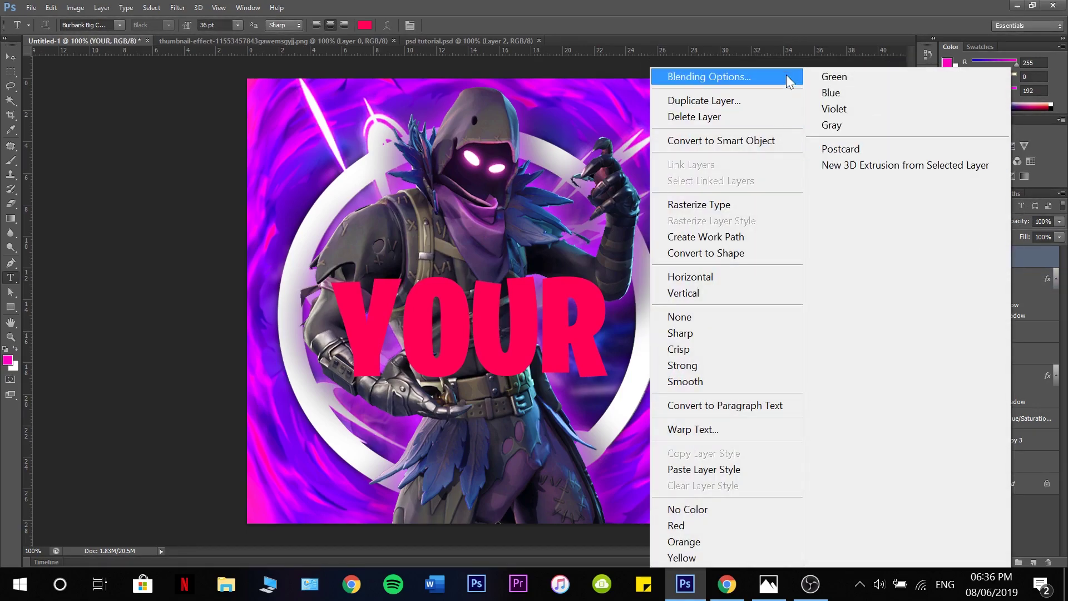
left_click(720, 77)
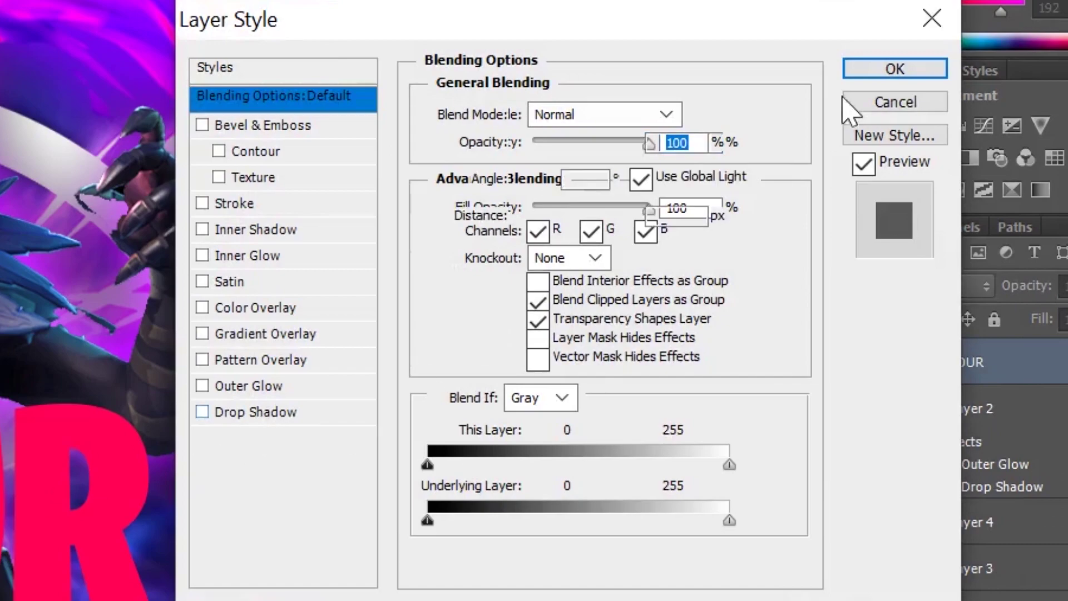
left_click_drag(616, 243, 538, 271)
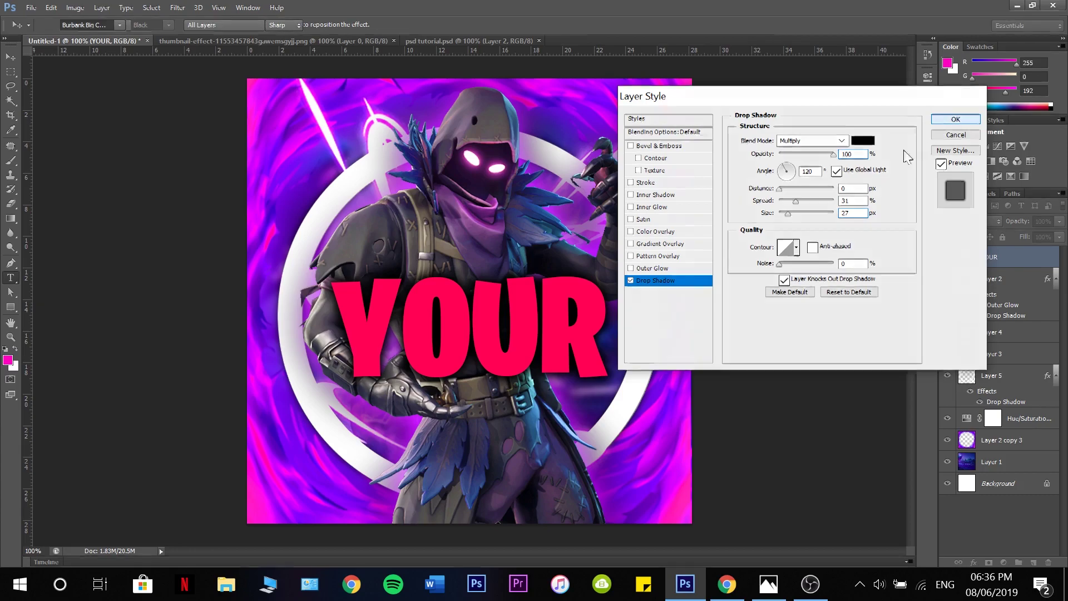
left_click(865, 71)
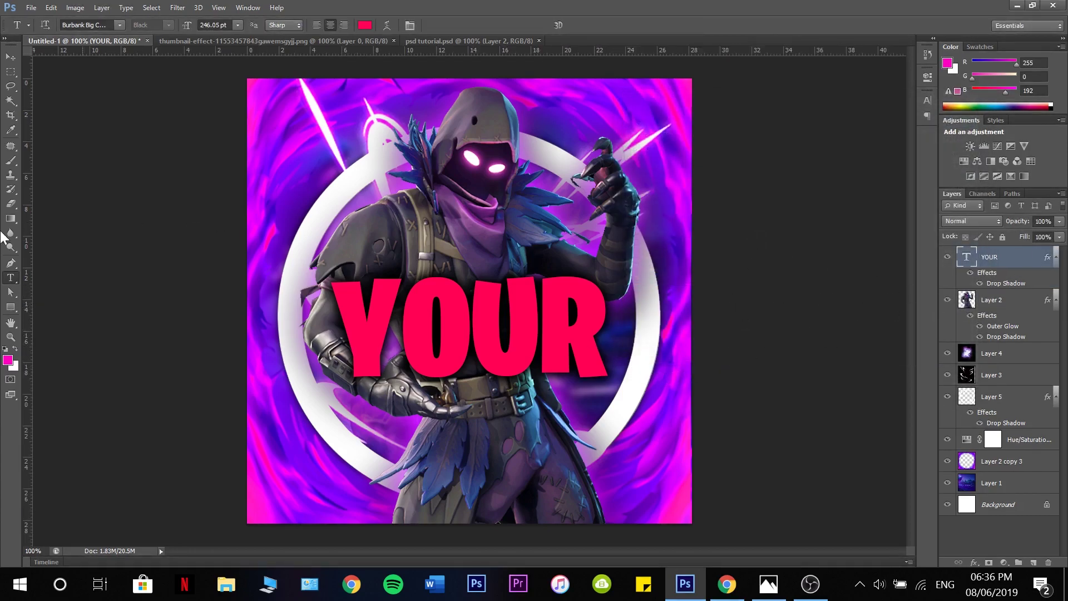
Add the text "NAME" below "YOUR" and copy the drop shadow layer style from "YOUR" onto it
left_click(380, 434)
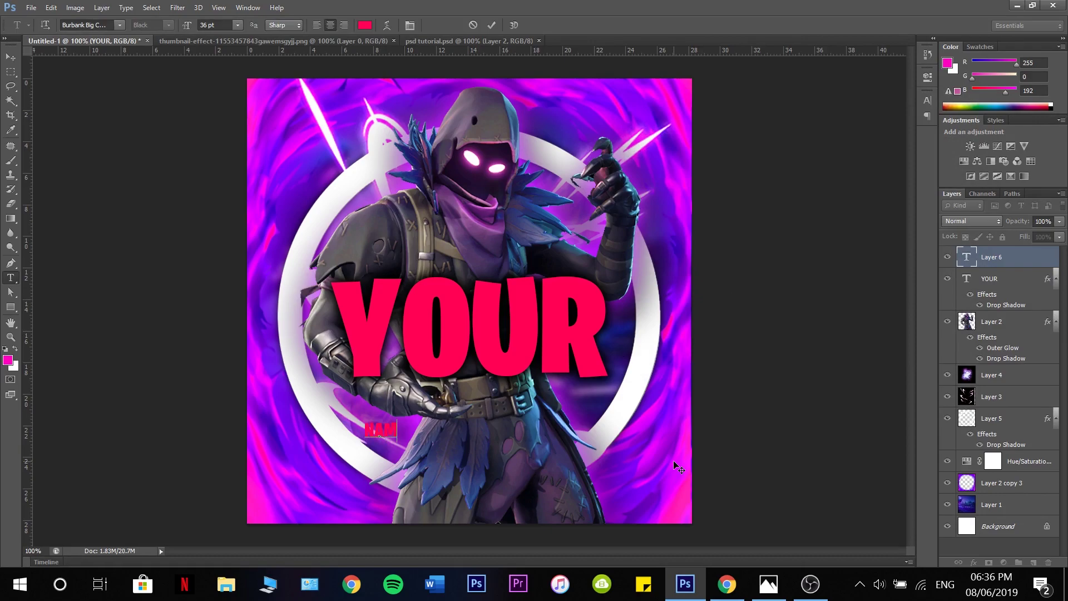
left_click(493, 25)
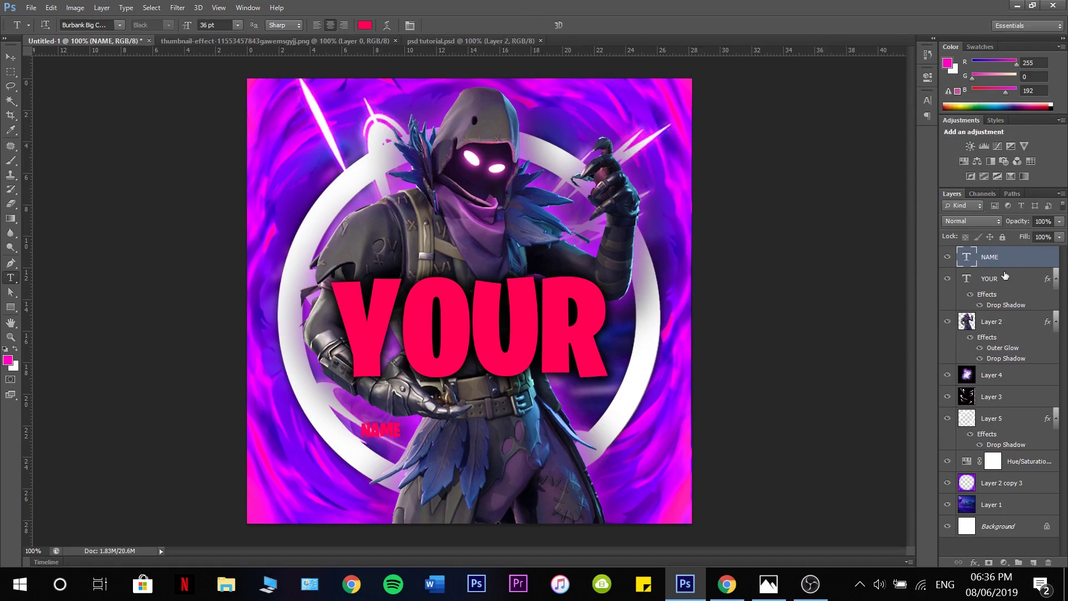
right_click(1014, 284)
left_click(702, 454)
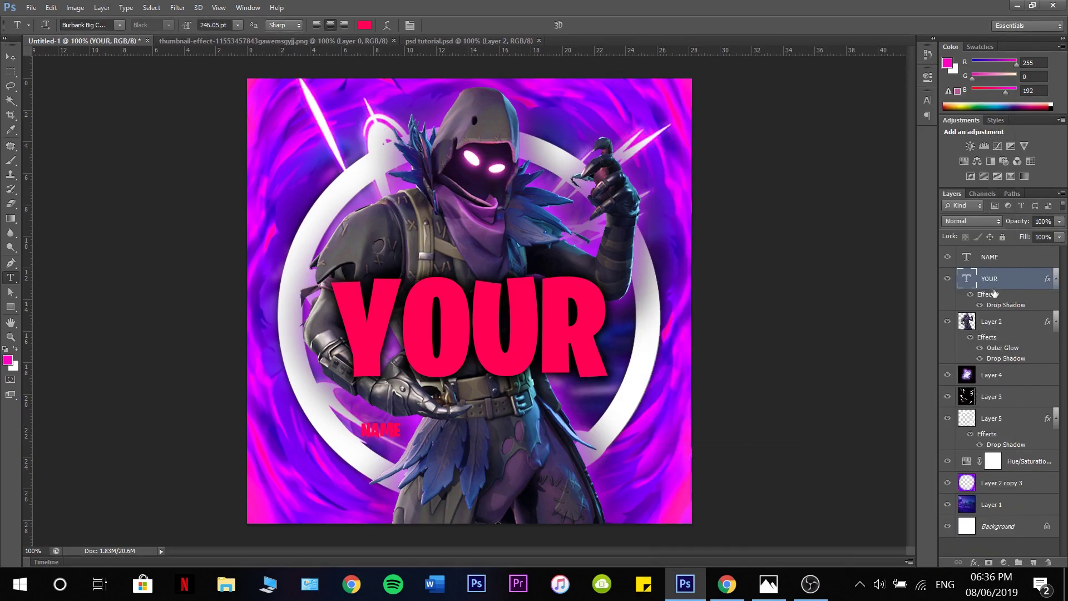
right_click(1009, 258)
left_click(708, 469)
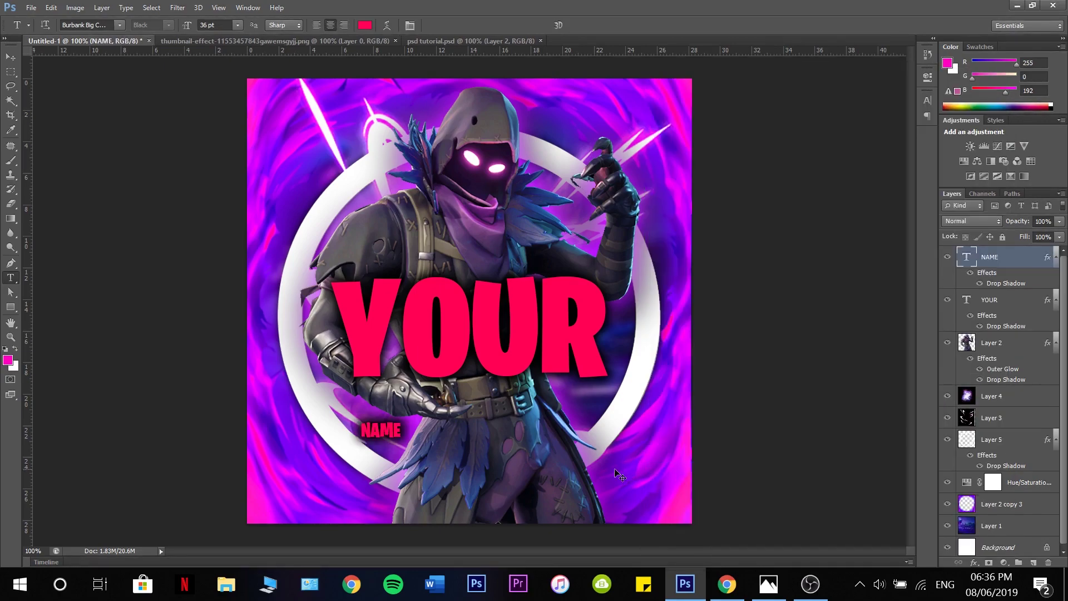
Enlarge the "NAME" text to about 794% and position it directly beneath "YOUR"
key("ctrl+t")
left_click_drag(401, 419, 710, 326)
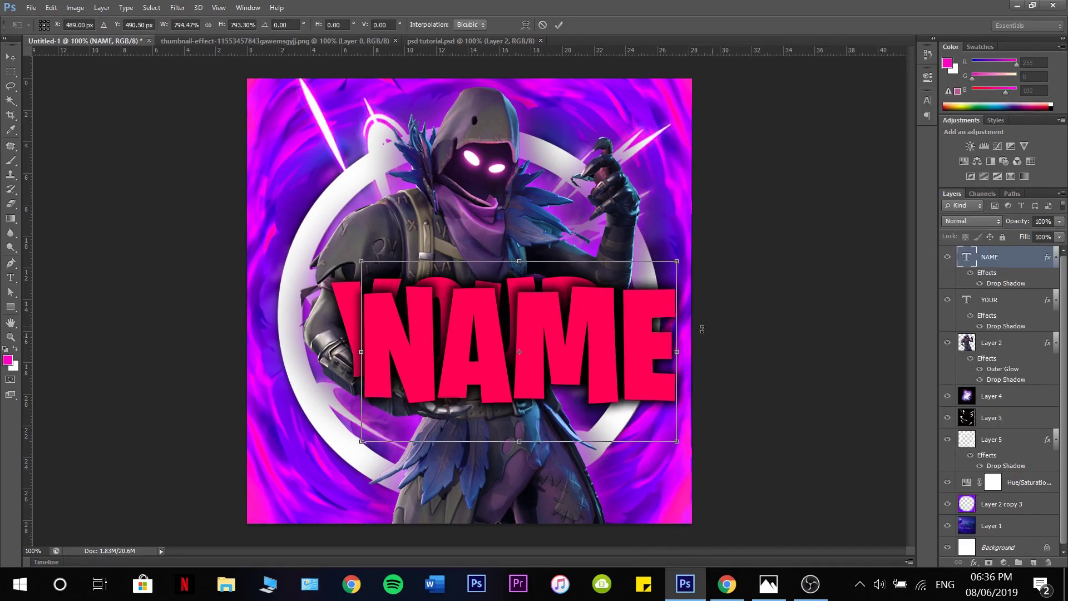
left_click_drag(605, 348, 557, 448)
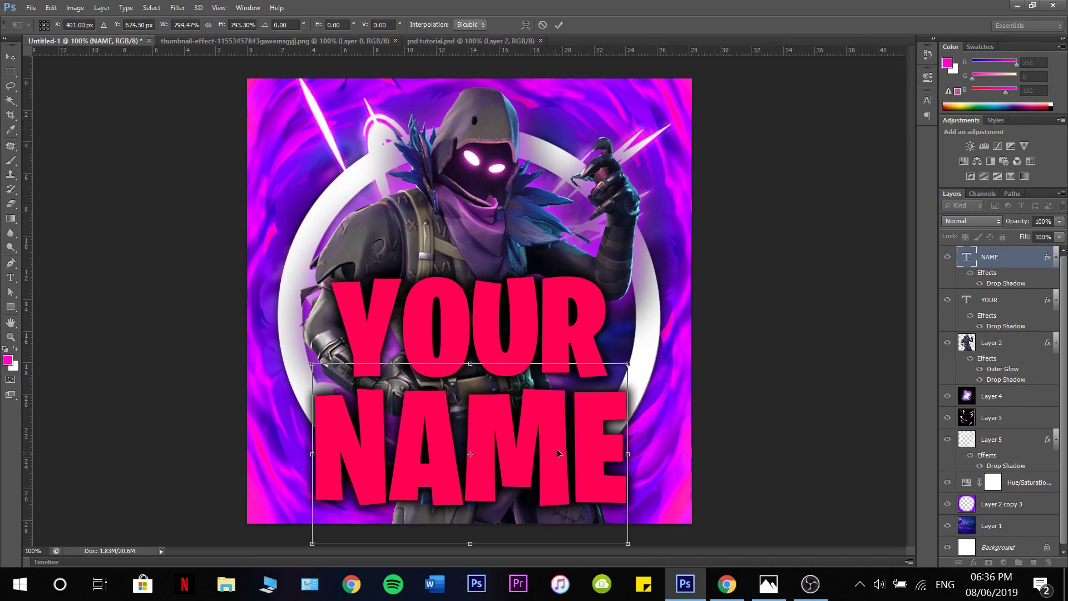
key("Return")
key("Return")
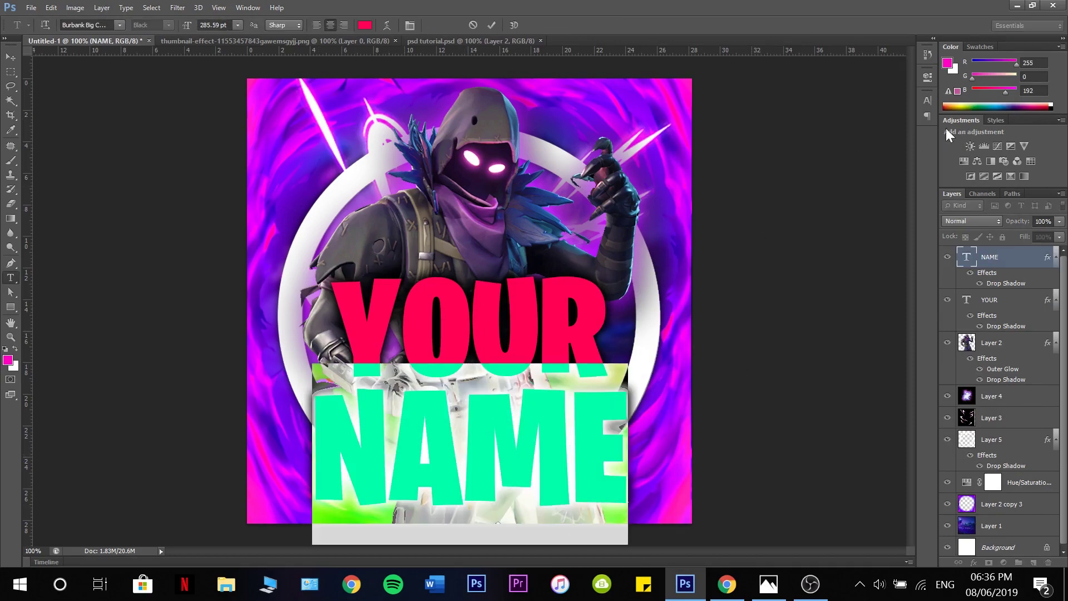
Change the "NAME" text colour to bright magenta
left_click(364, 25)
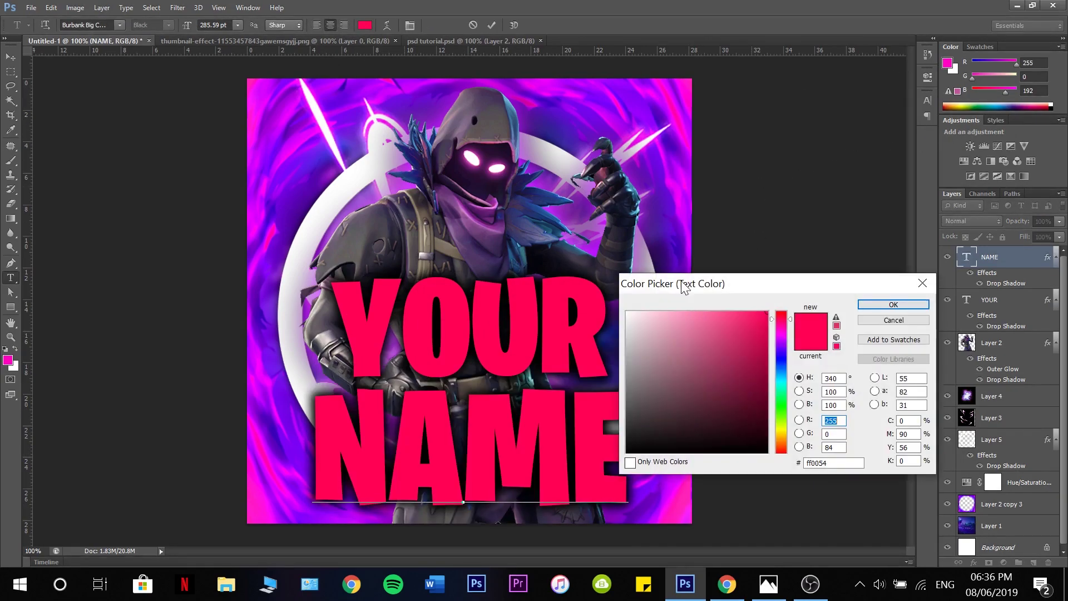
left_click(782, 335)
key("Return")
key("ctrl+Return")
Enlarge the "NAME" text to about 293.5 pt and move it up so it slightly overlaps the base of "YOUR"
key("ctrl+t")
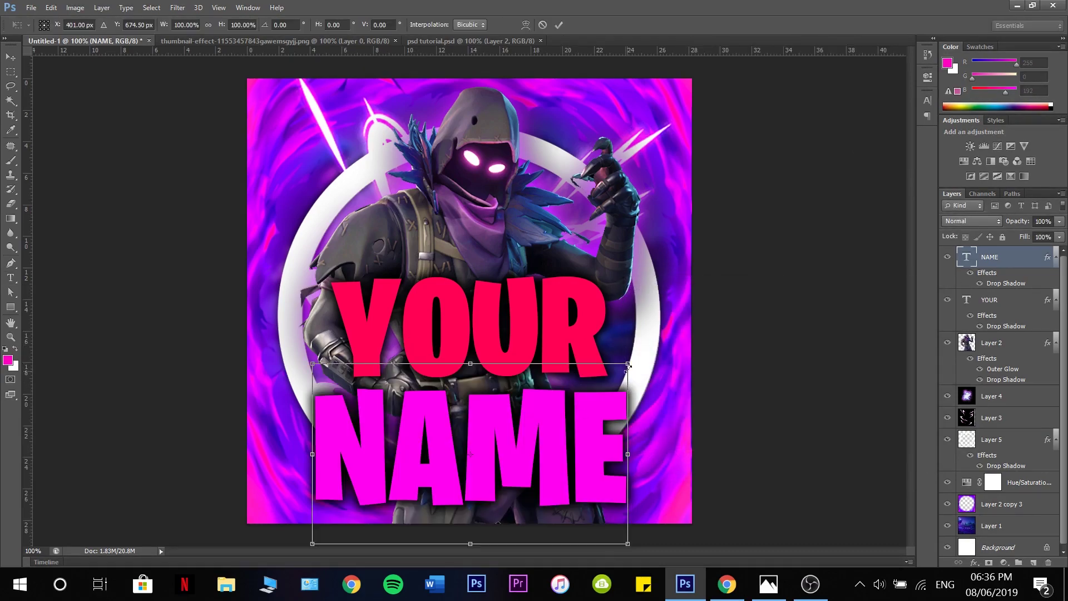
left_click_drag(634, 355, 642, 349)
key("Return")
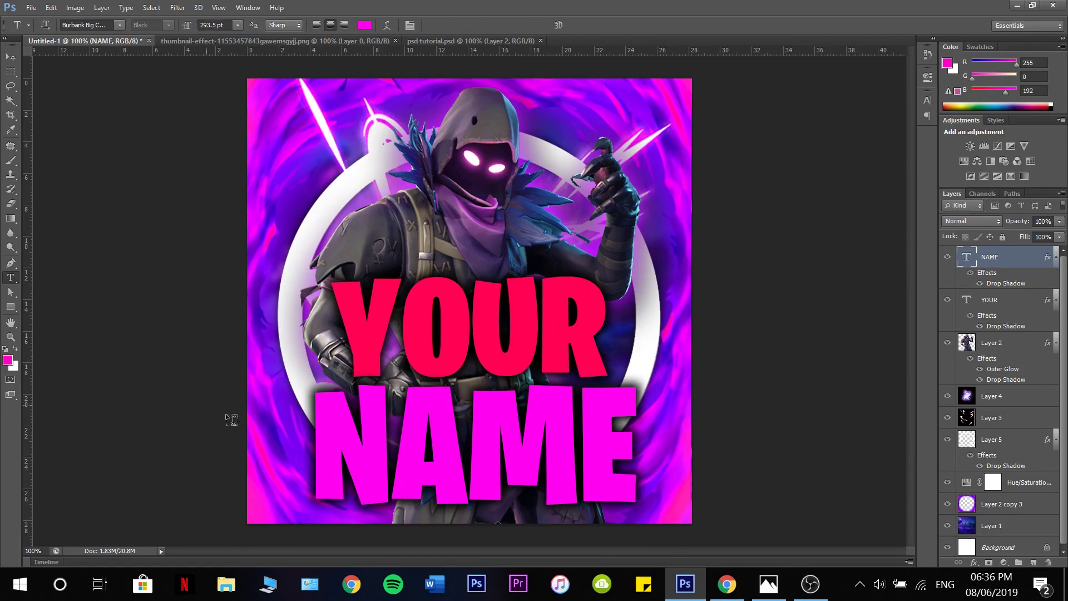
key("ctrl+t")
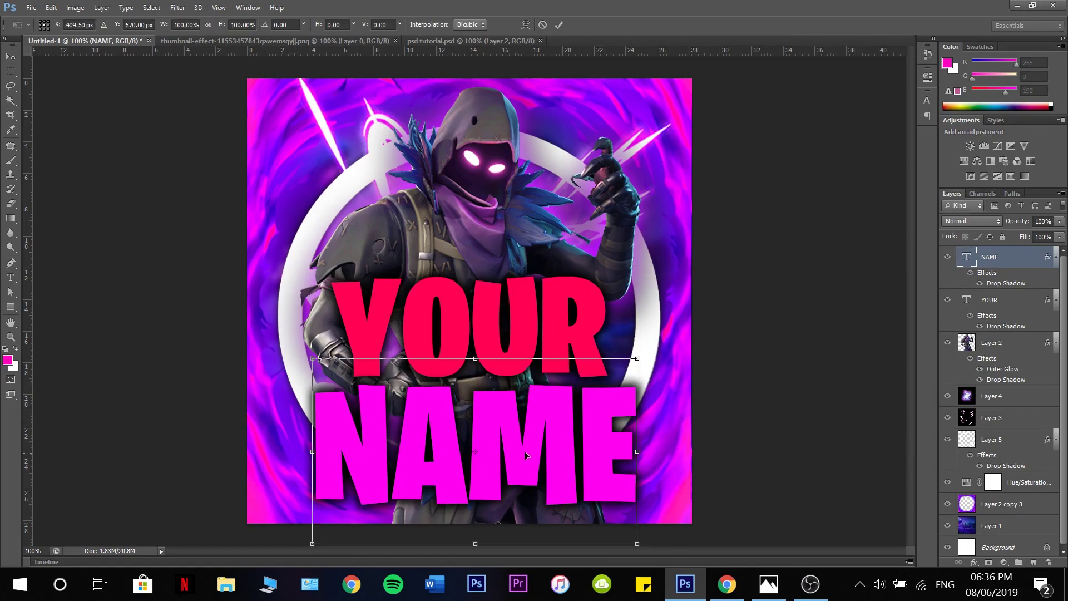
left_click_drag(525, 452, 525, 445)
key("Return")
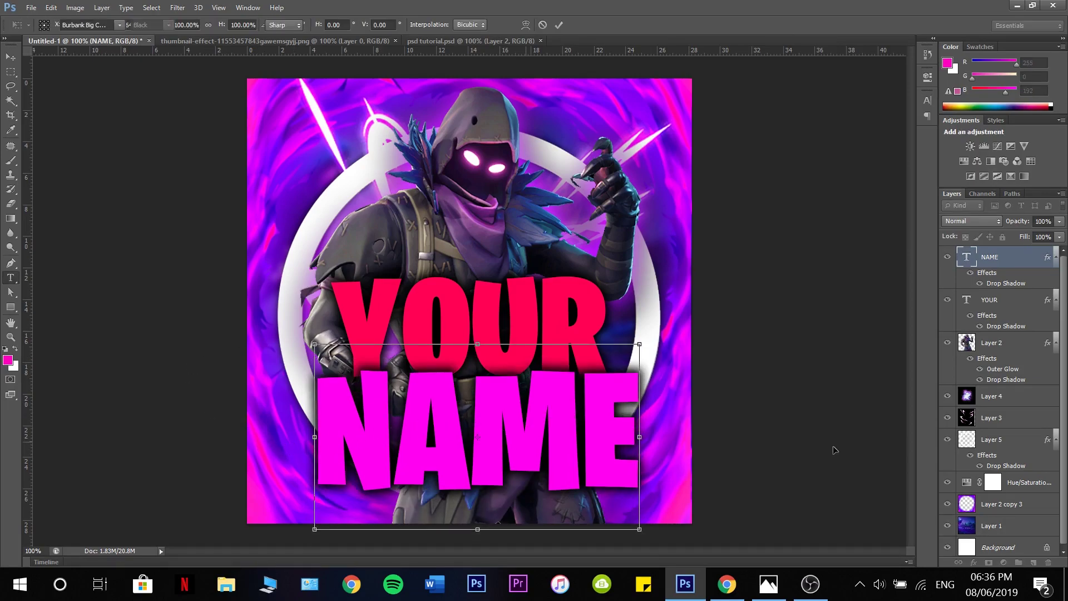
Enlarge the "YOUR" text to about 264.5 pt so its width comes closer to that of "NAME"
left_click(1023, 306)
key("ctrl+t")
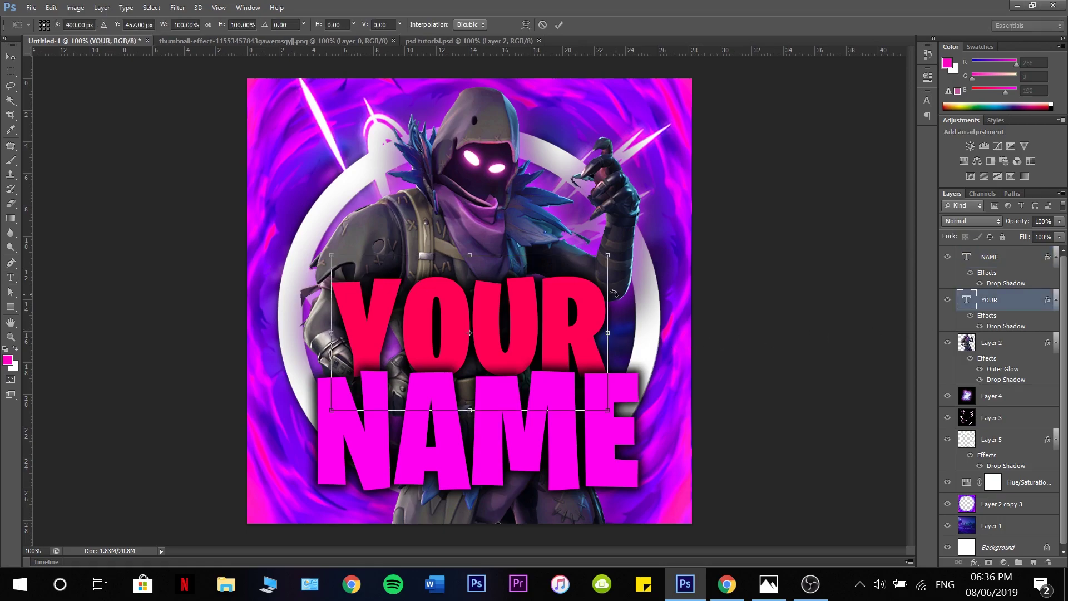
left_click_drag(607, 256, 609, 245)
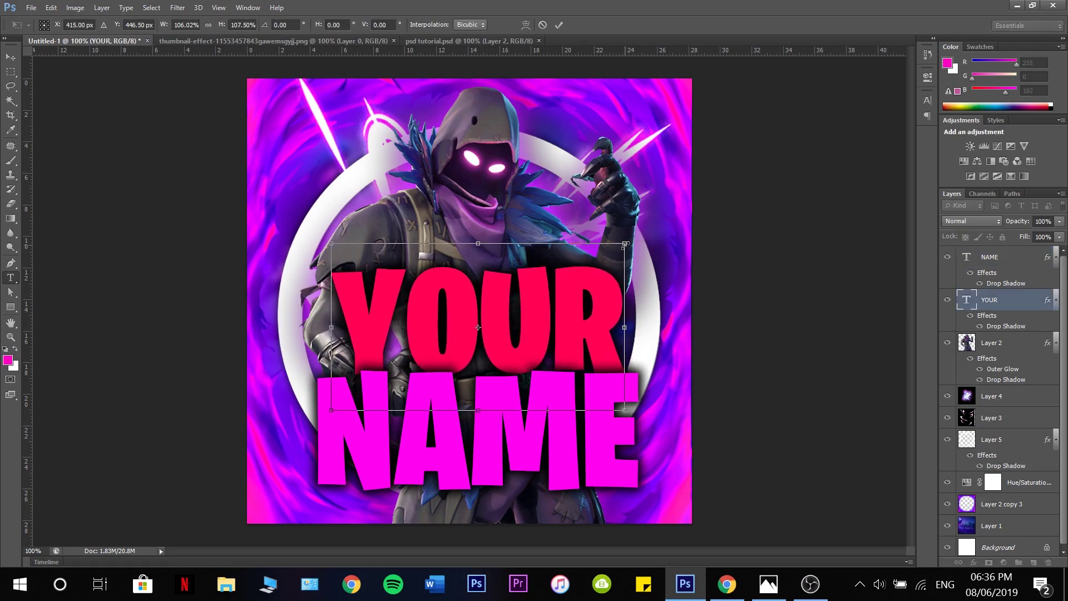
key("Return")
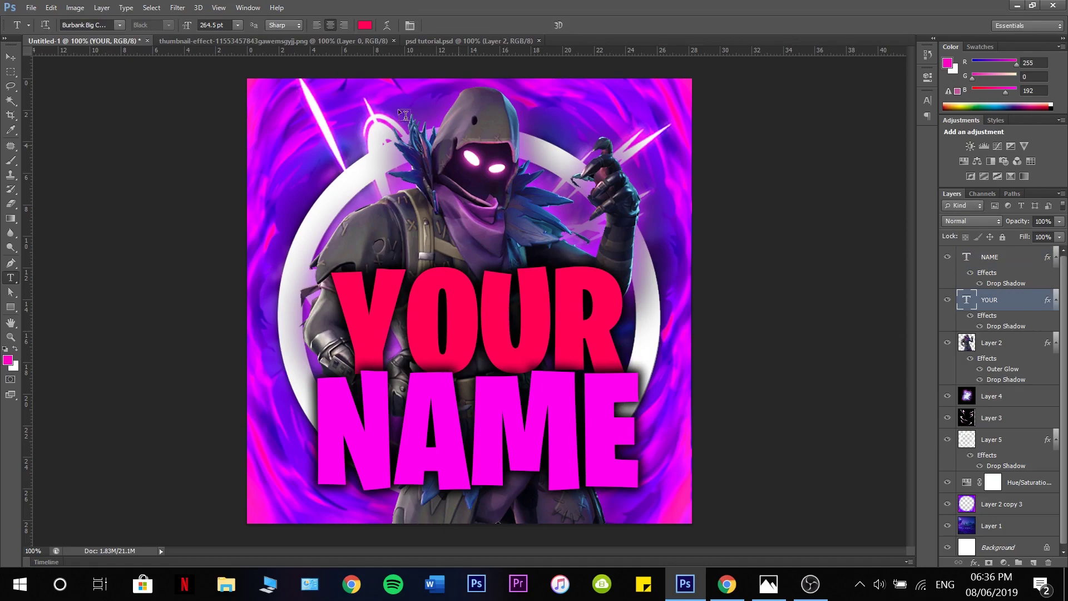
Align the "YOUR" layer to the horizontal centre of the whole canvas and clear the selection
key("ctrl+a")
left_click(102, 8)
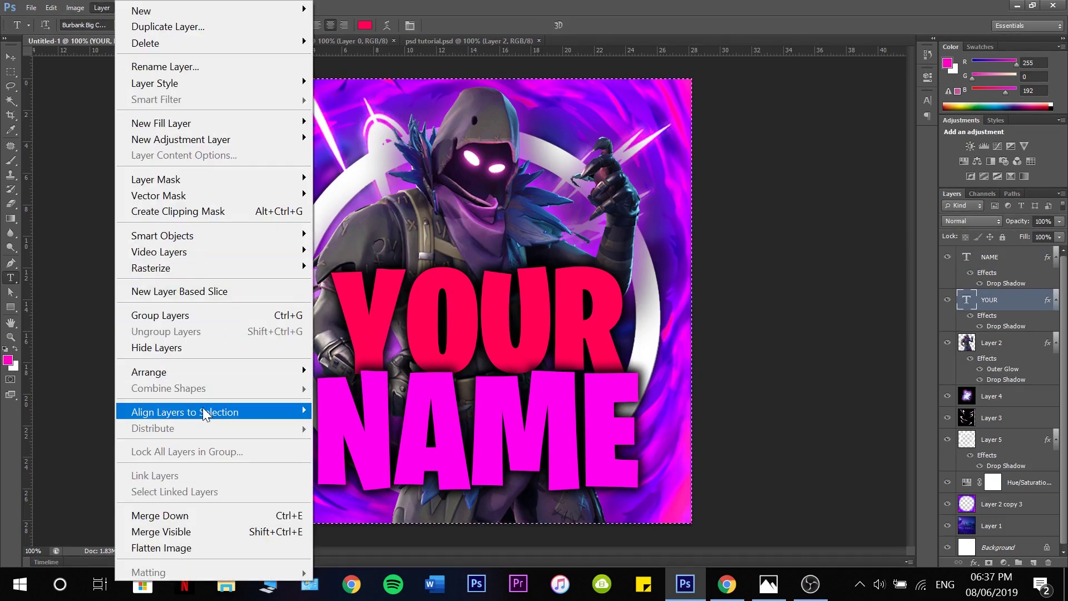
mouse_move(204, 414)
left_click(392, 485)
key("ctrl+d")
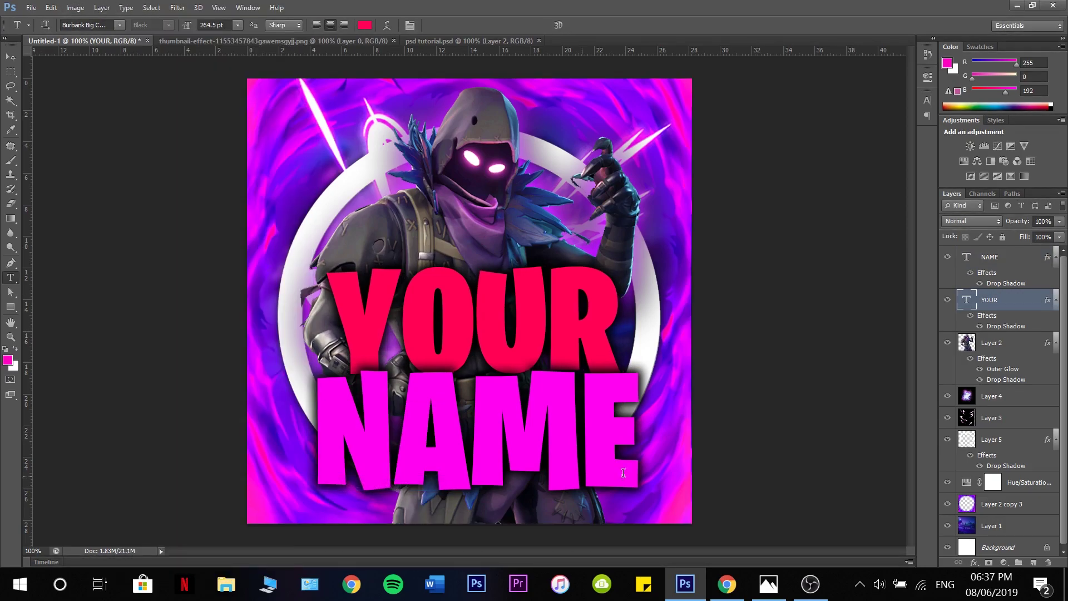
Align the "NAME" layer to the horizontal centre of the whole canvas and clear the selection
key("alt+]")
key("ctrl+a")
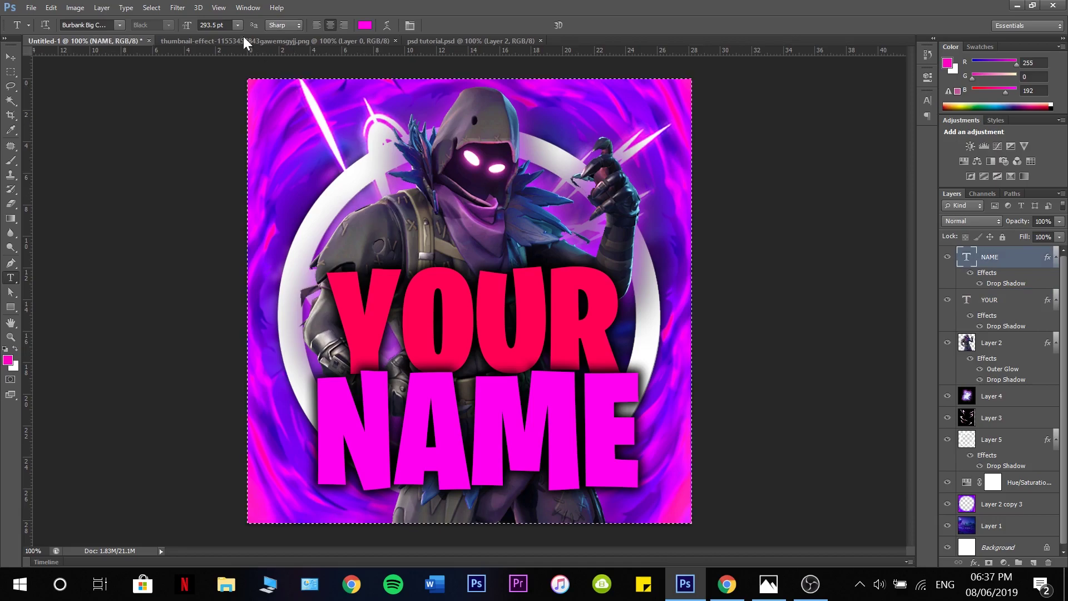
left_click(102, 8)
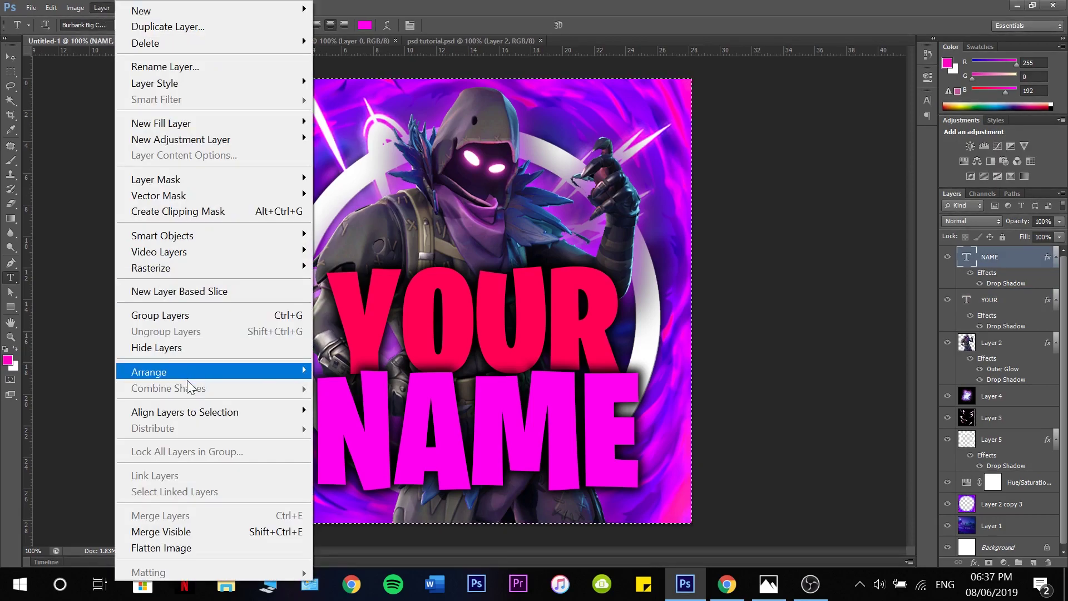
mouse_move(204, 414)
left_click(408, 484)
key("ctrl+d")
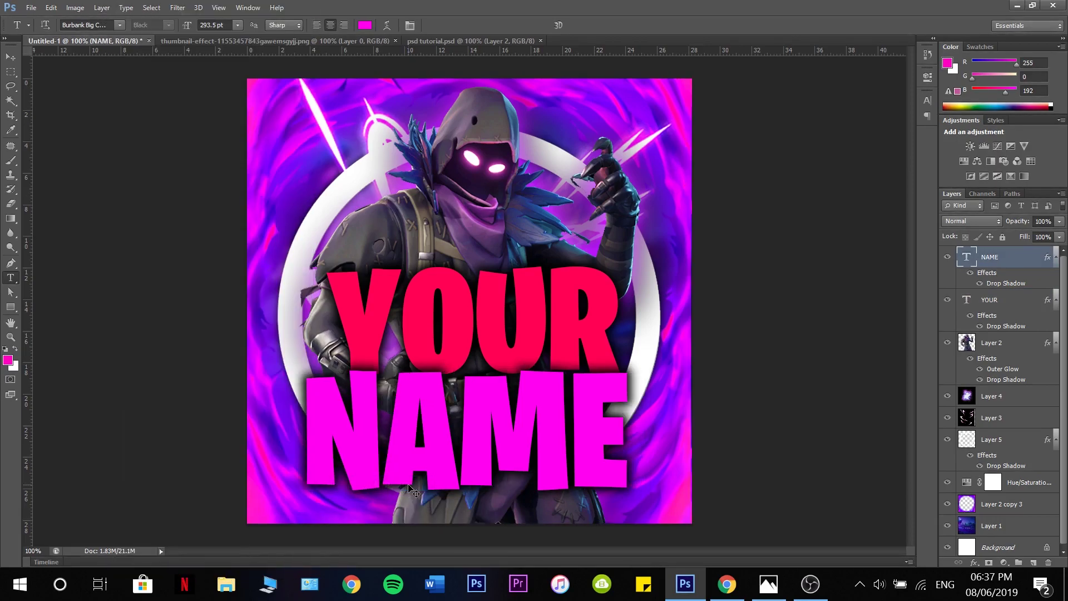
Move the "NAME" text slightly right and up, and skew it so its right end rises a little
left_click(11, 56)
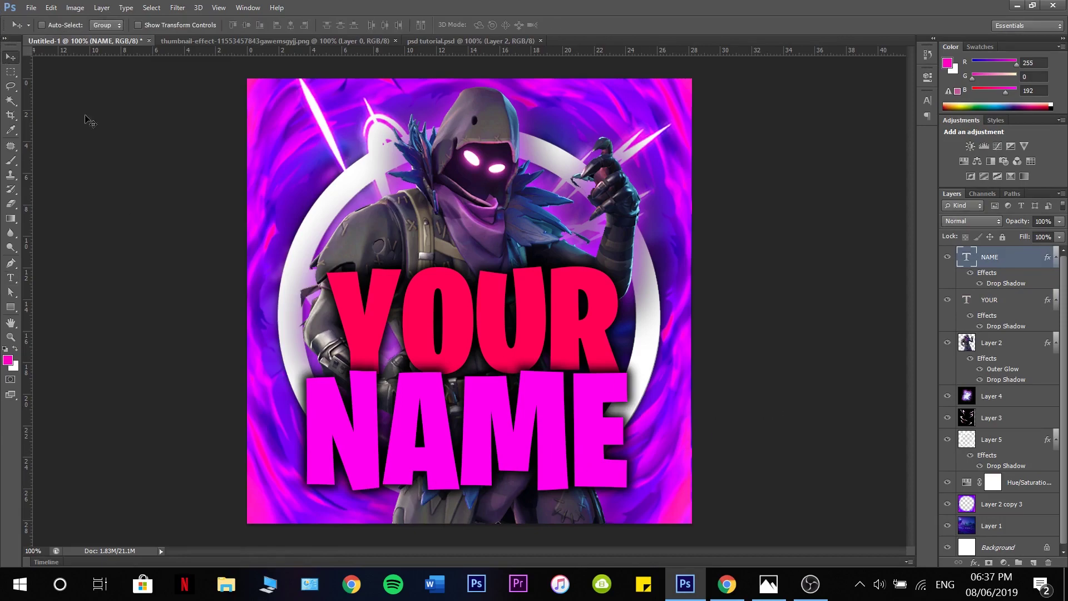
left_click_drag(433, 412, 438, 406)
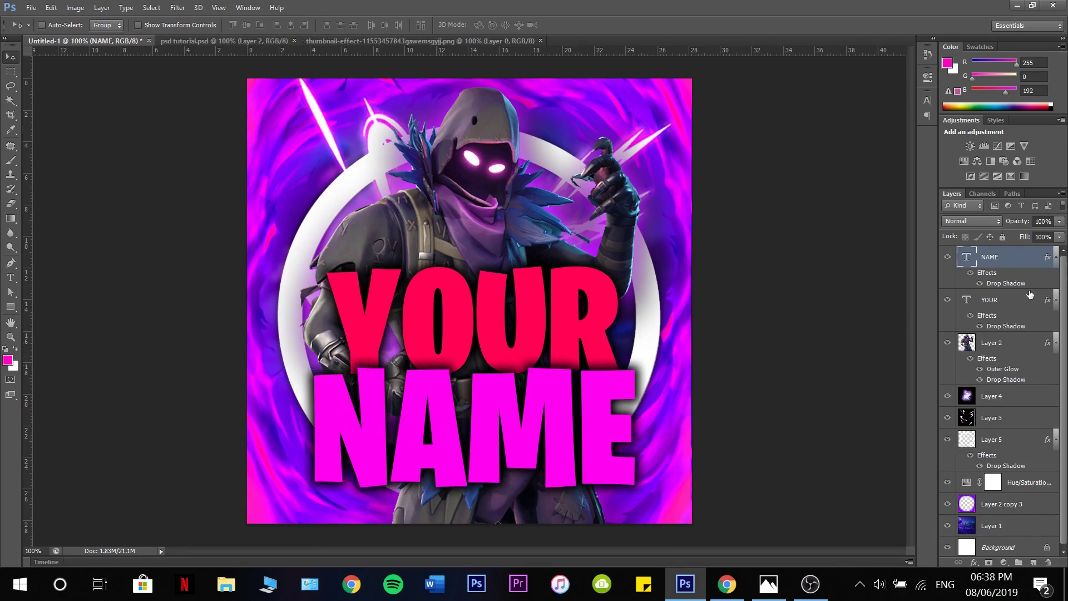
key("ctrl+t")
right_click(599, 432)
left_click(667, 236)
left_click_drag(638, 340, 639, 334)
key("Return")
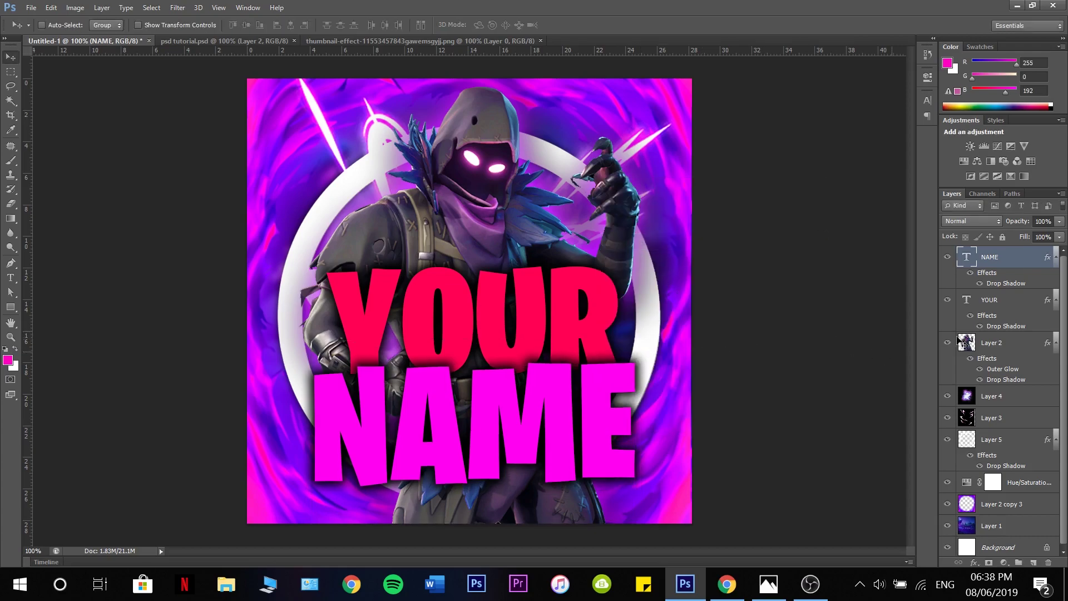
Skew the "YOUR" text vertically by about -1.74° so its right end rises to match "NAME"
right_click(994, 301)
left_click(534, 269)
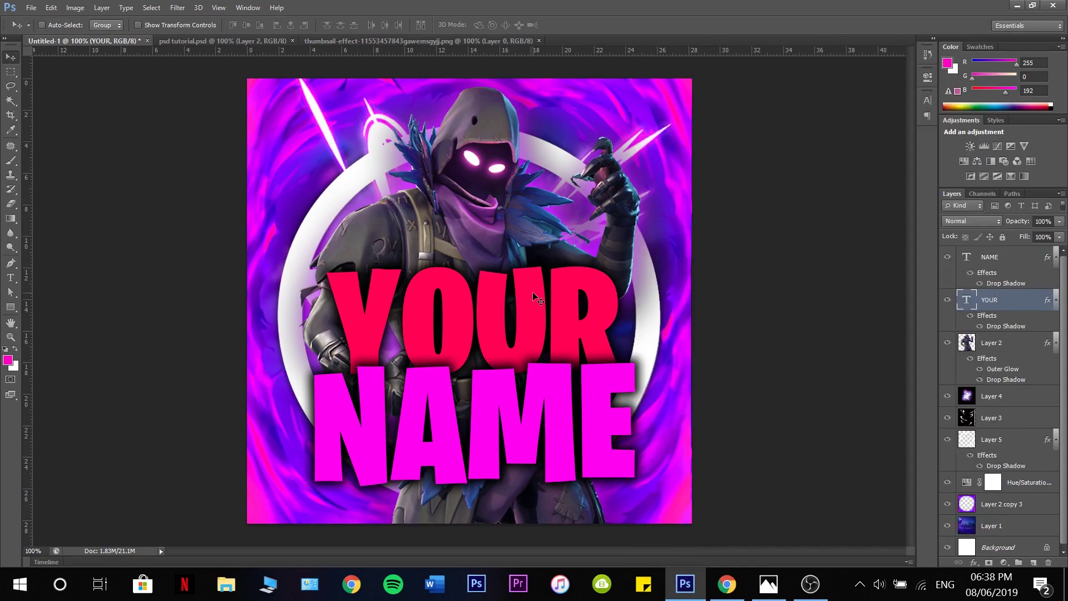
key("ctrl+t")
right_click(543, 309)
left_click(607, 361)
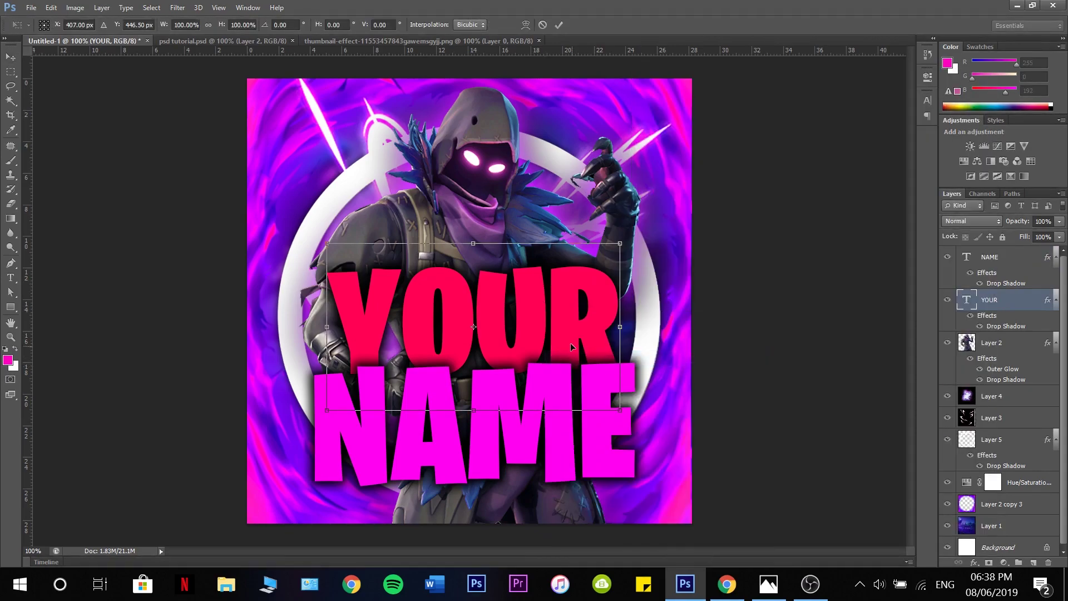
right_click(574, 350)
left_click(617, 136)
left_click_drag(622, 246, 623, 233)
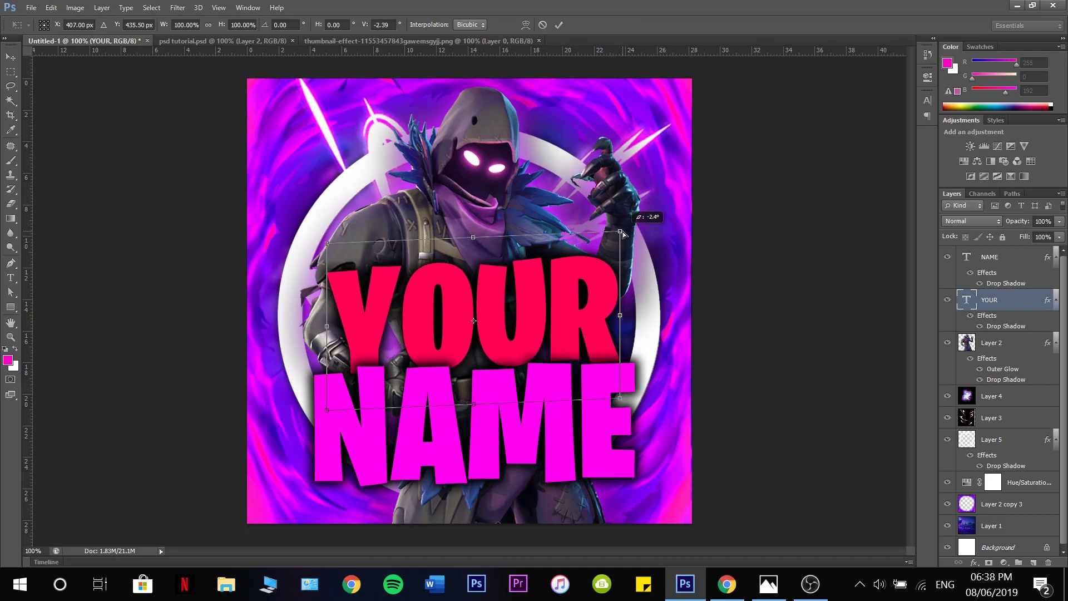
key("Return")
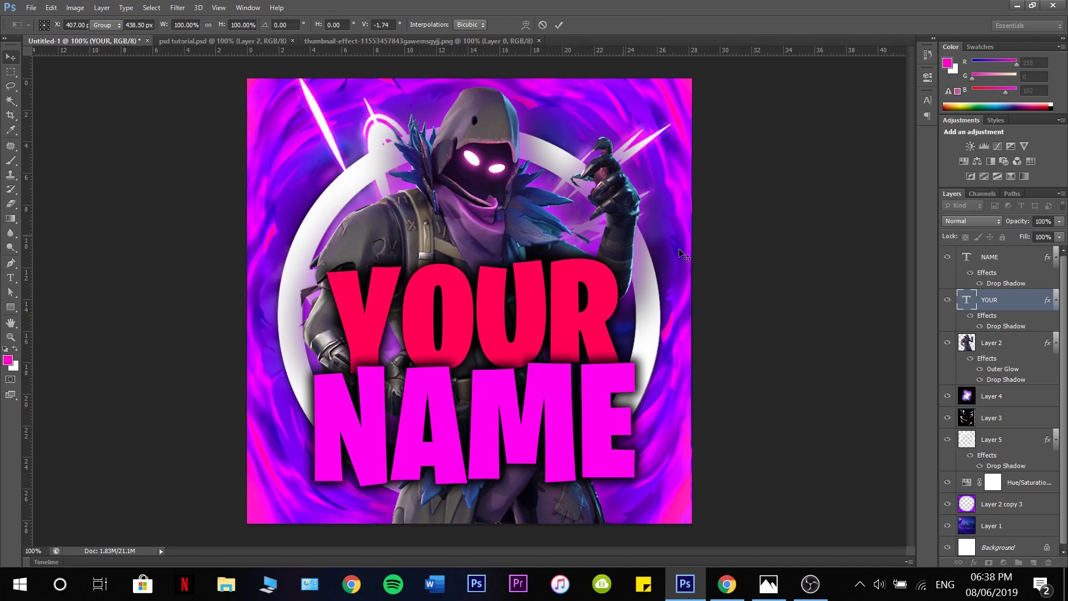